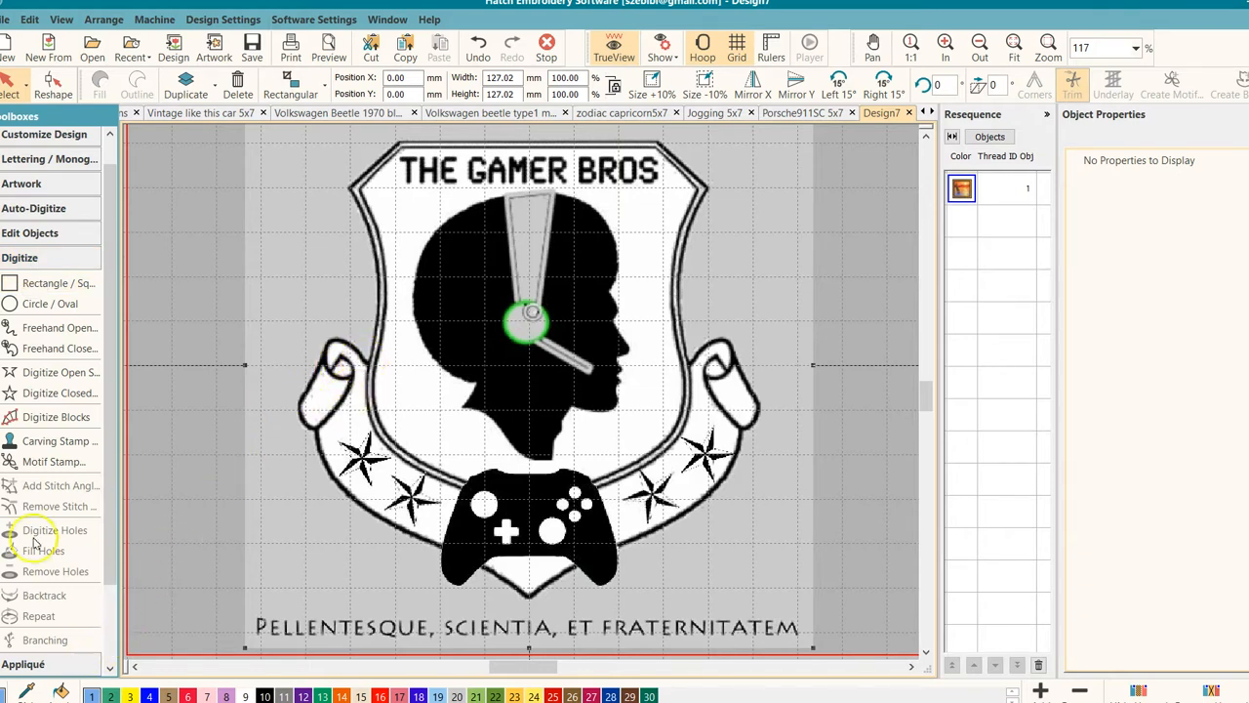
Start a closed filled shape at the shield's left ribbon scroll and trace the ribbon's lower-left edge down to the shield's bottom tip.
click(44, 393)
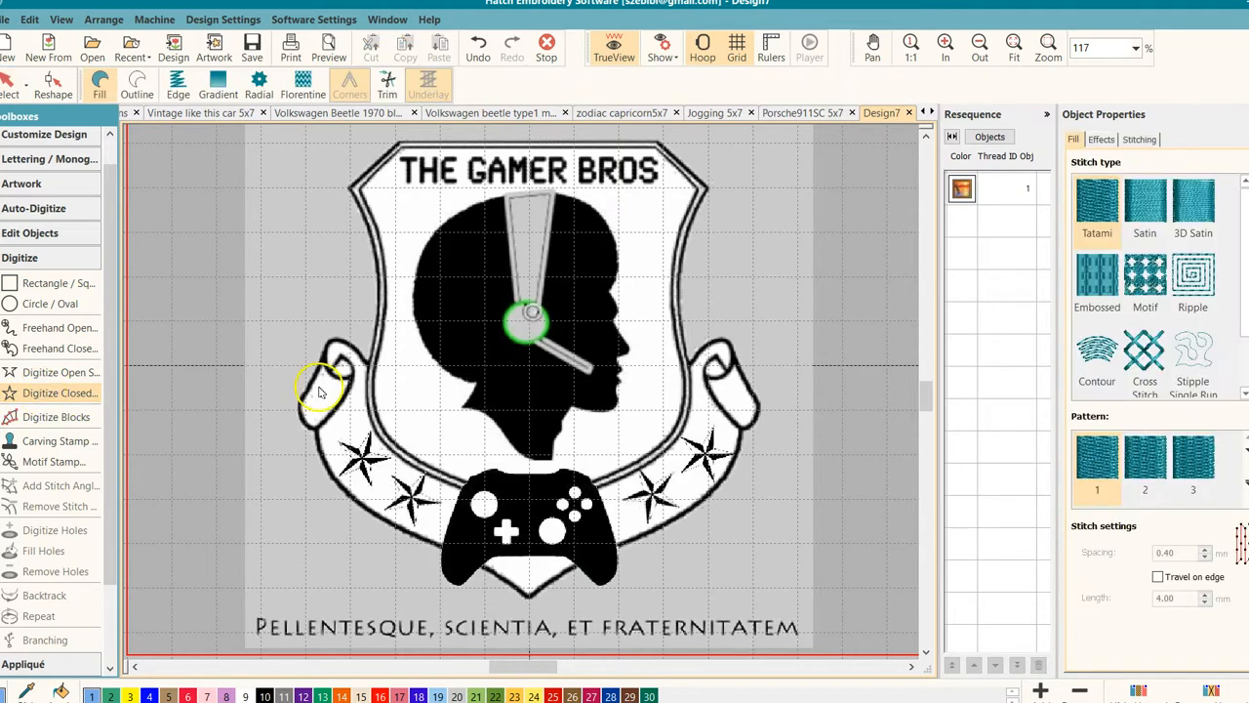
click(351, 343)
click(334, 337)
click(330, 347)
click(298, 400)
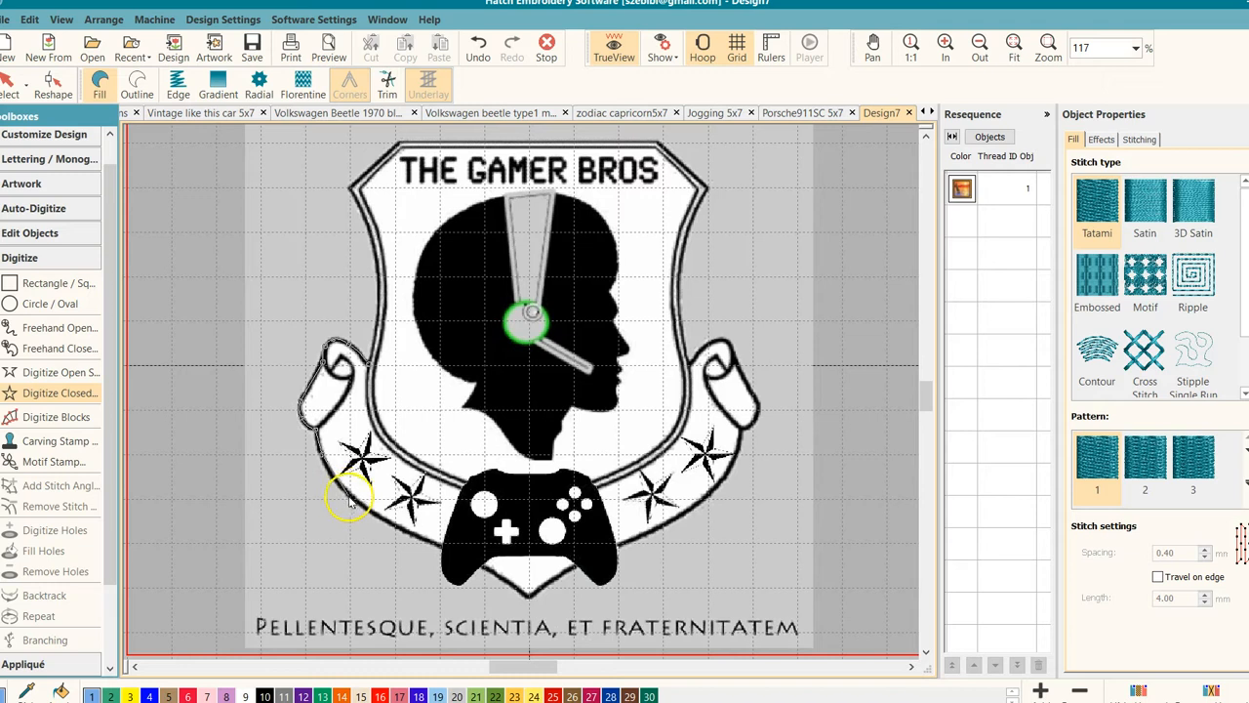
click(398, 524)
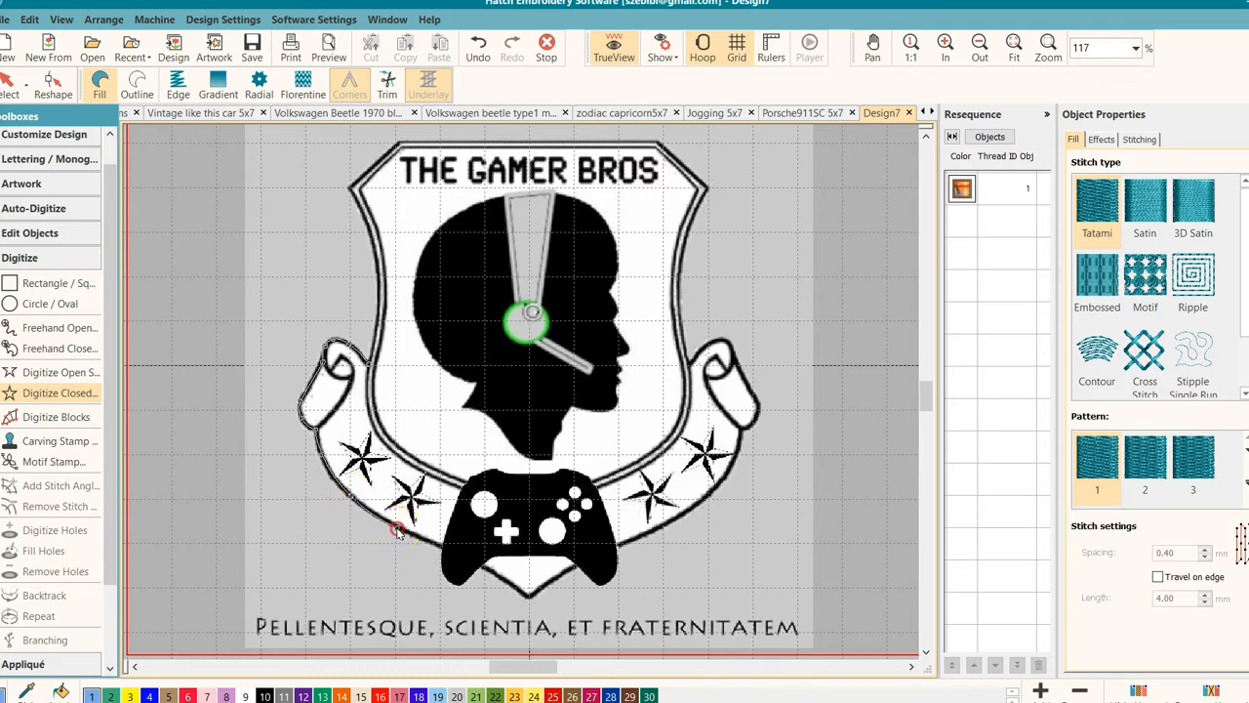
click(462, 553)
click(499, 576)
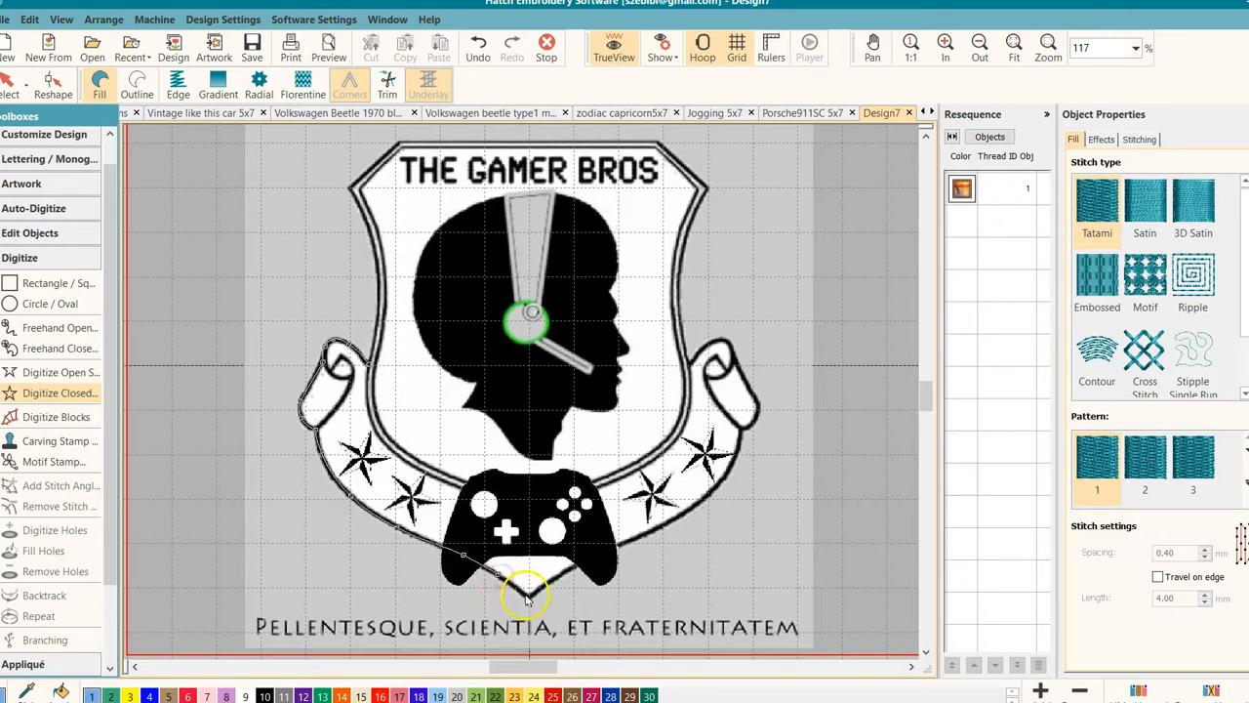
click(528, 592)
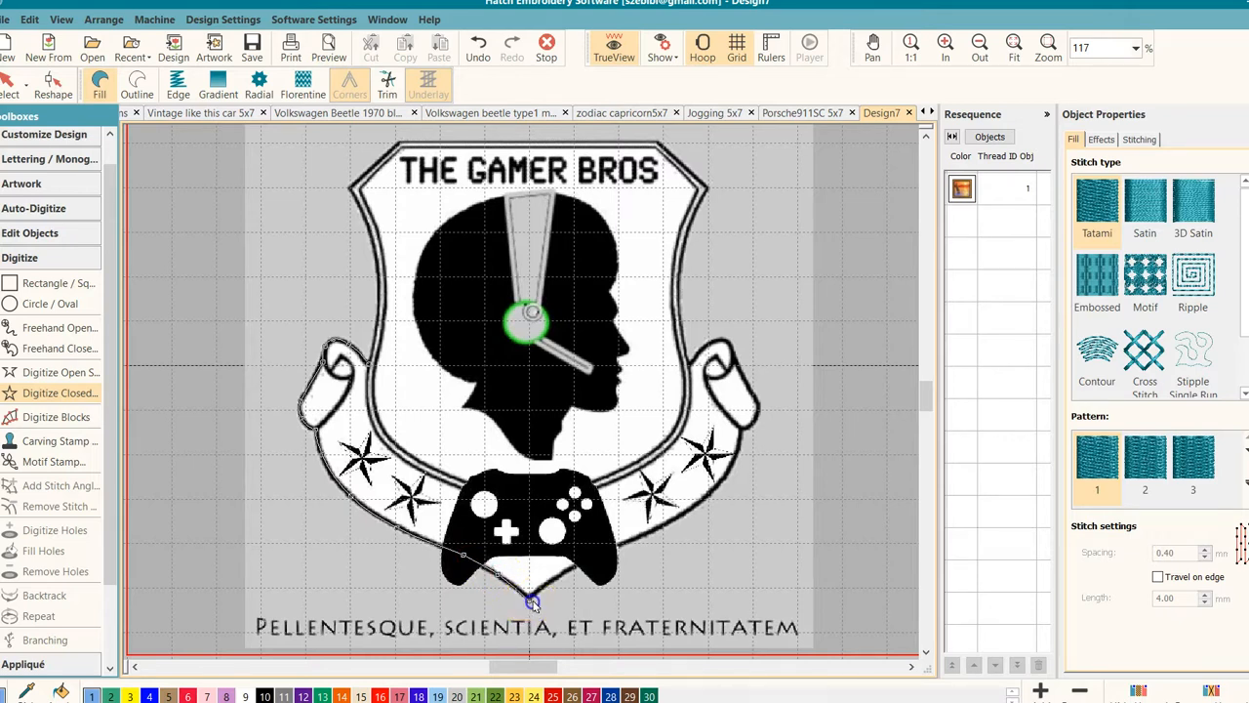
Continue the closed shape from the shield's bottom tip along the lower-right ribbon edge and around the right scroll.
click(574, 565)
click(627, 539)
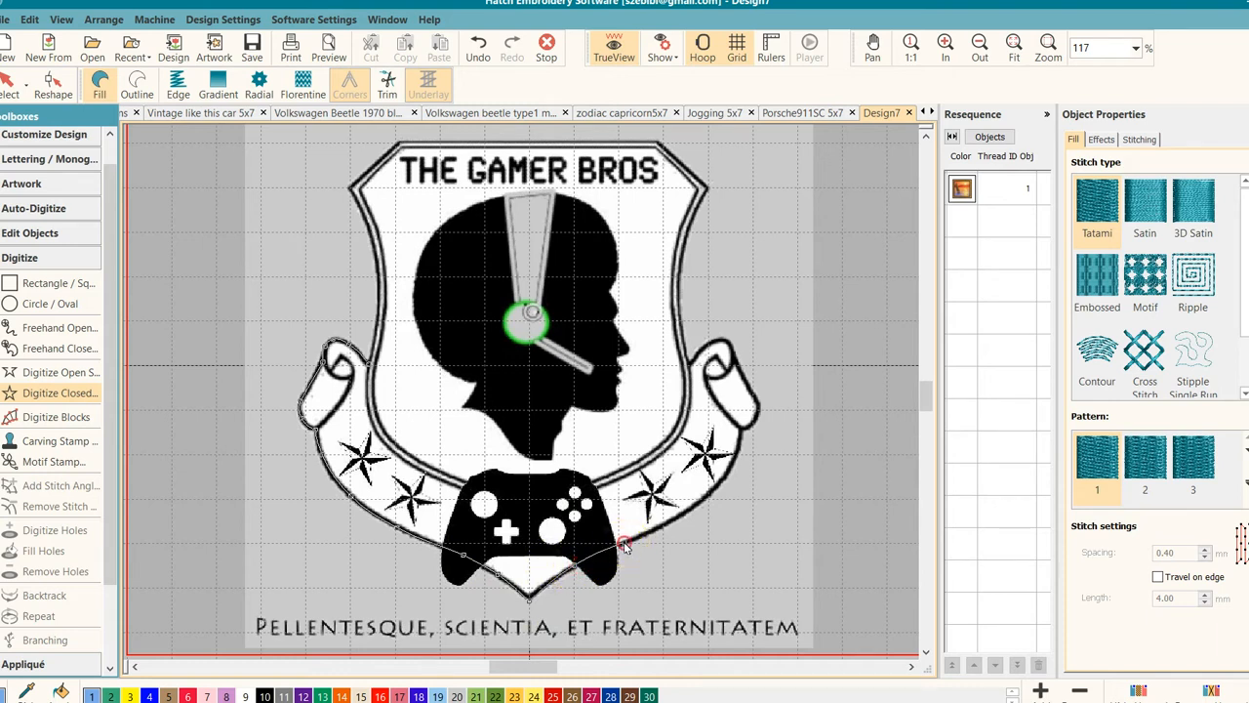
click(675, 518)
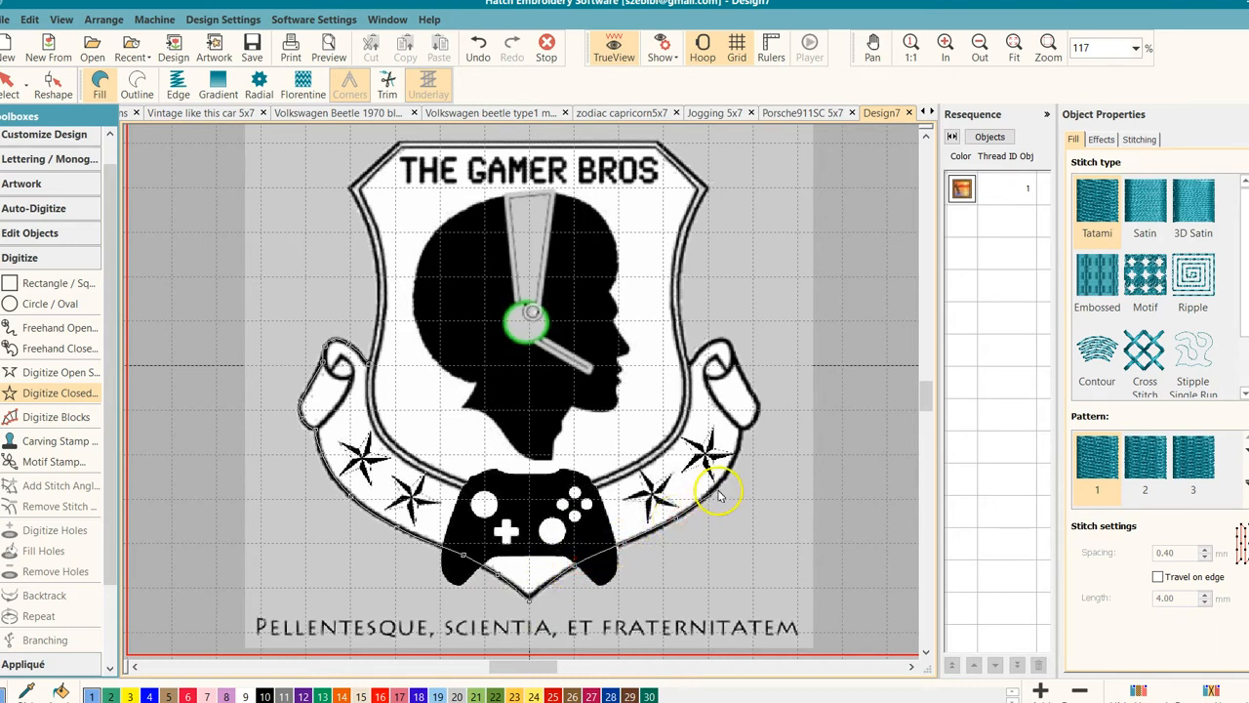
click(729, 454)
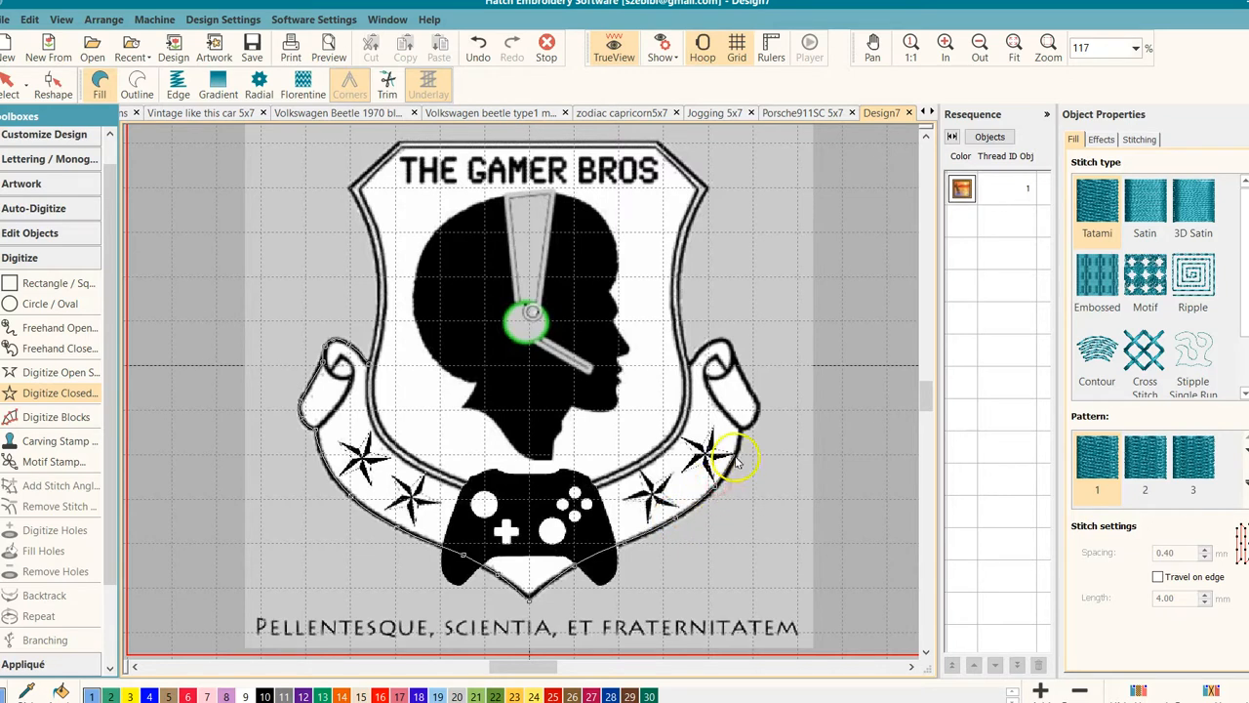
click(743, 426)
click(752, 423)
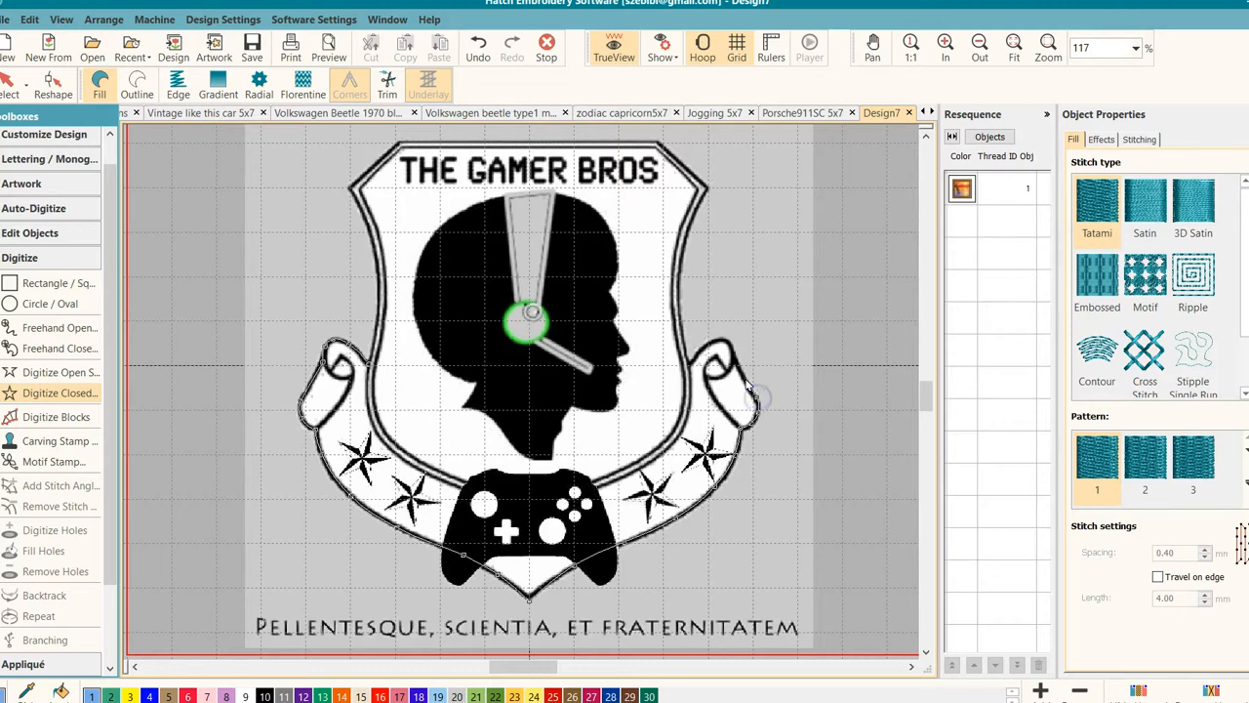
click(713, 341)
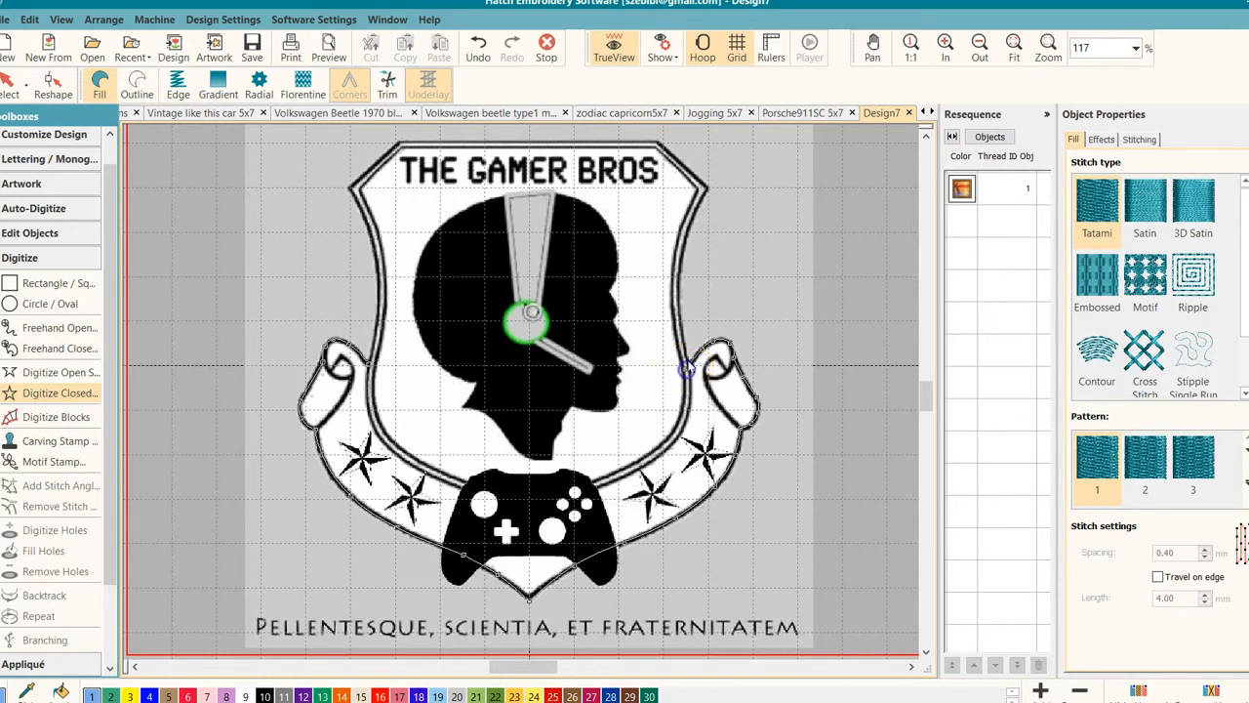
Trace the shield's curved right side, top corners and curved left side, and close the shape as a Tatami fill.
right_click(675, 329)
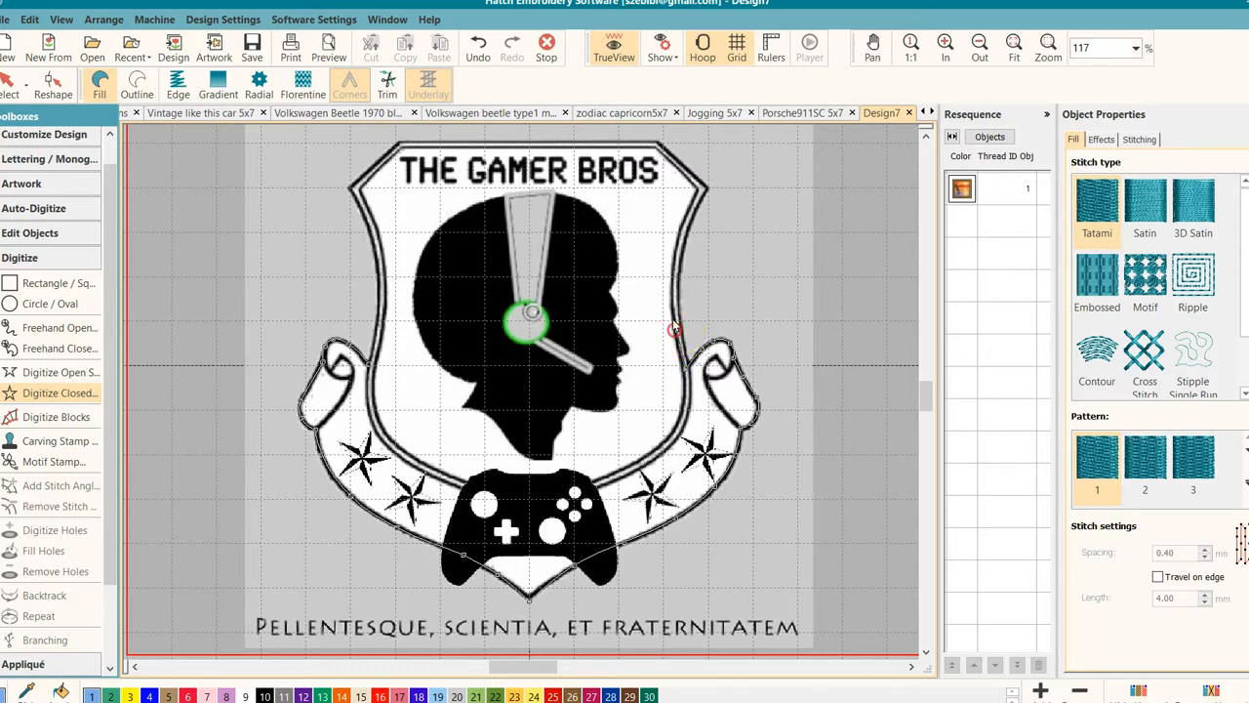
right_click(678, 247)
click(702, 191)
click(585, 266)
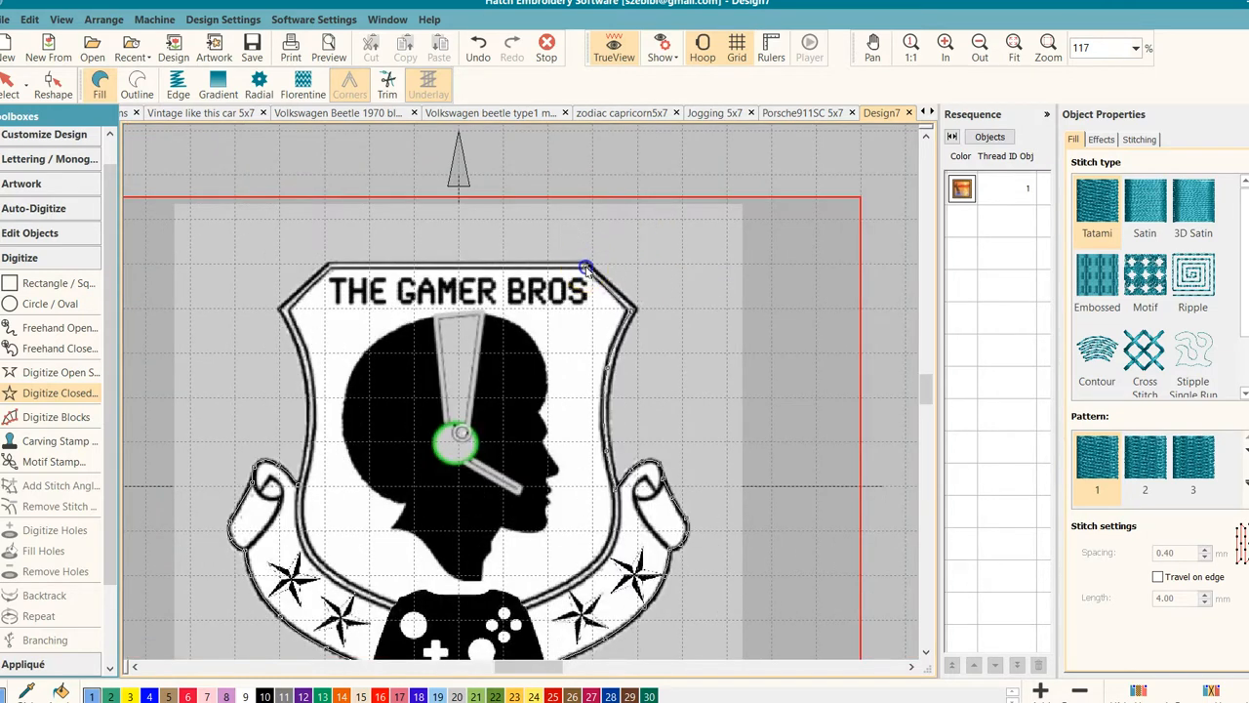
click(328, 266)
click(283, 308)
right_click(312, 393)
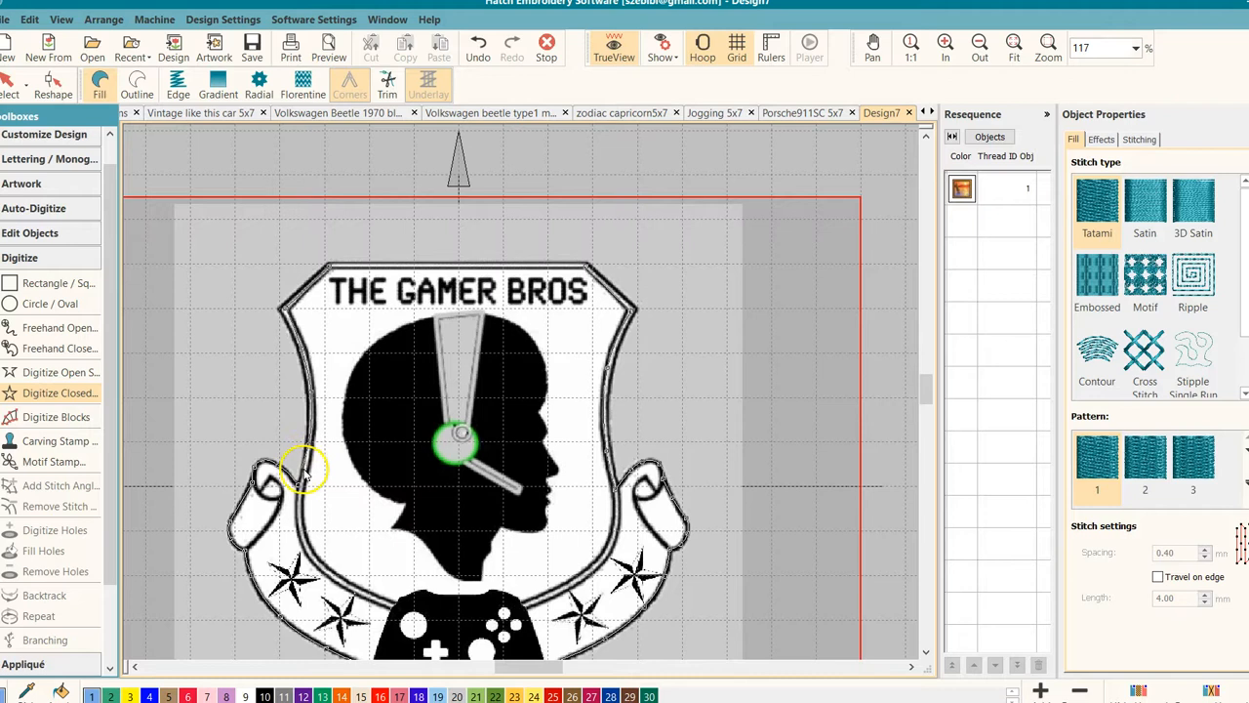
key(Return)
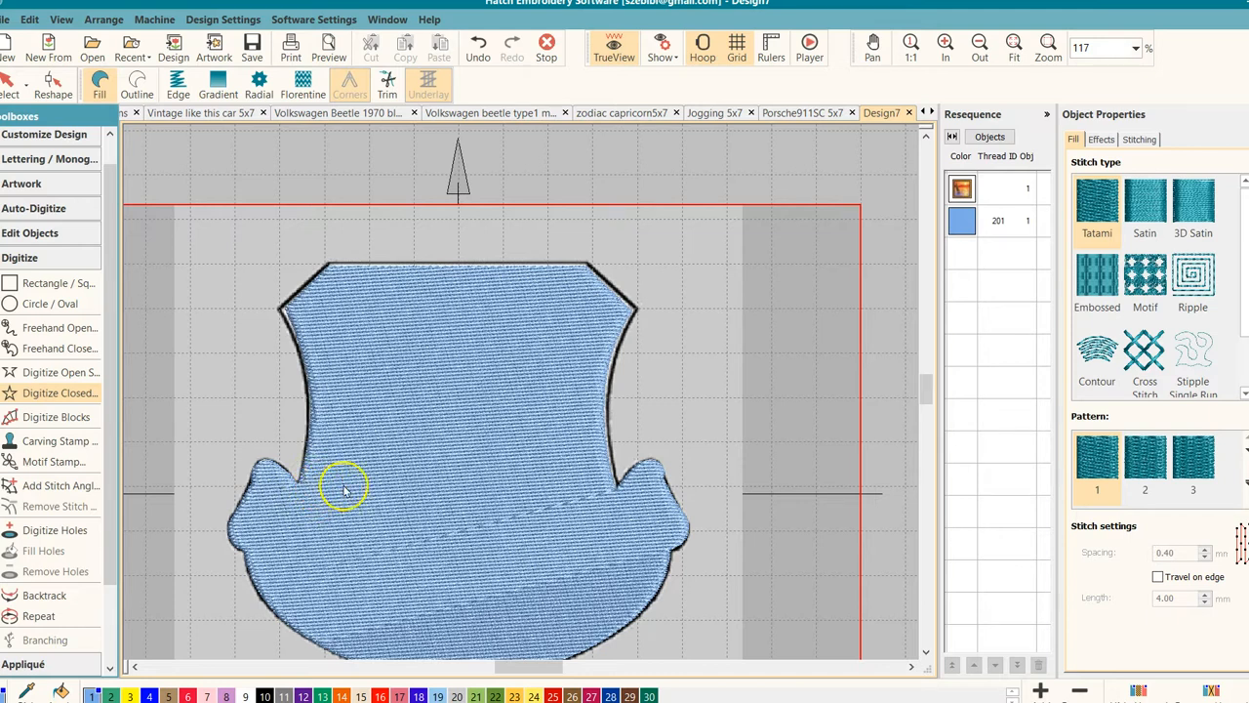
Recolor the shield shape to White (209) and convert it from a fill to a Single Run outline.
click(449, 430)
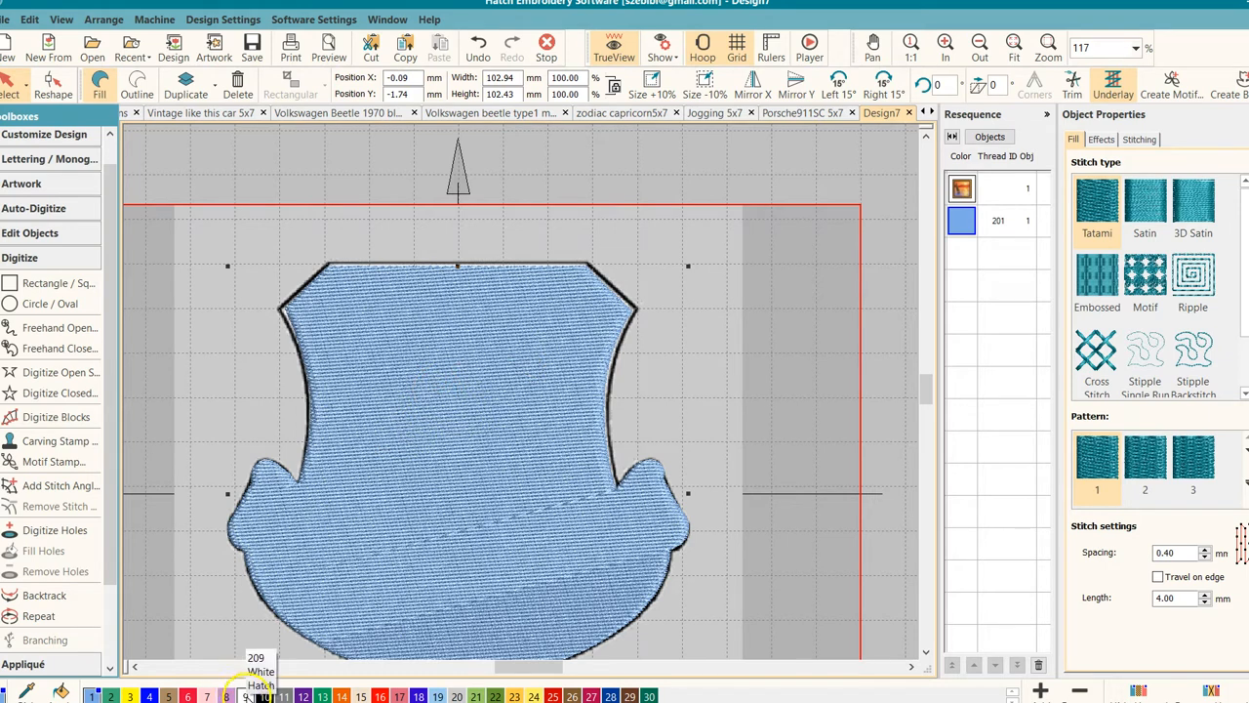
click(244, 694)
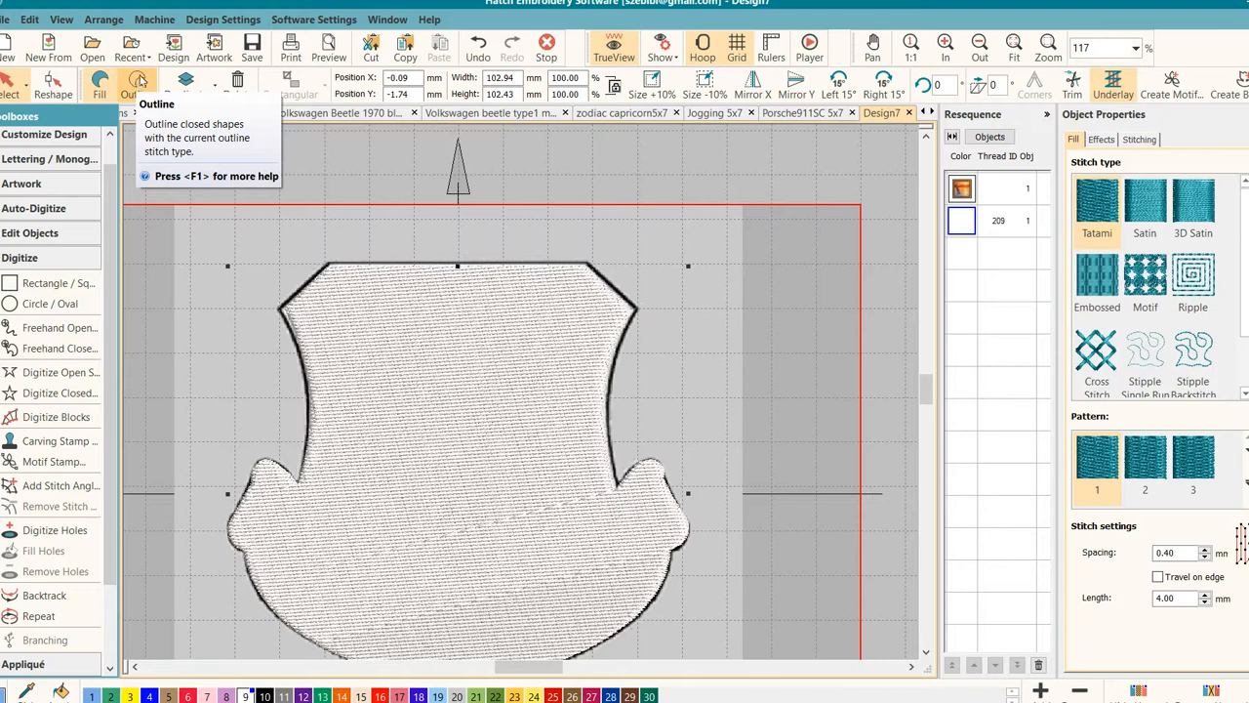
click(138, 82)
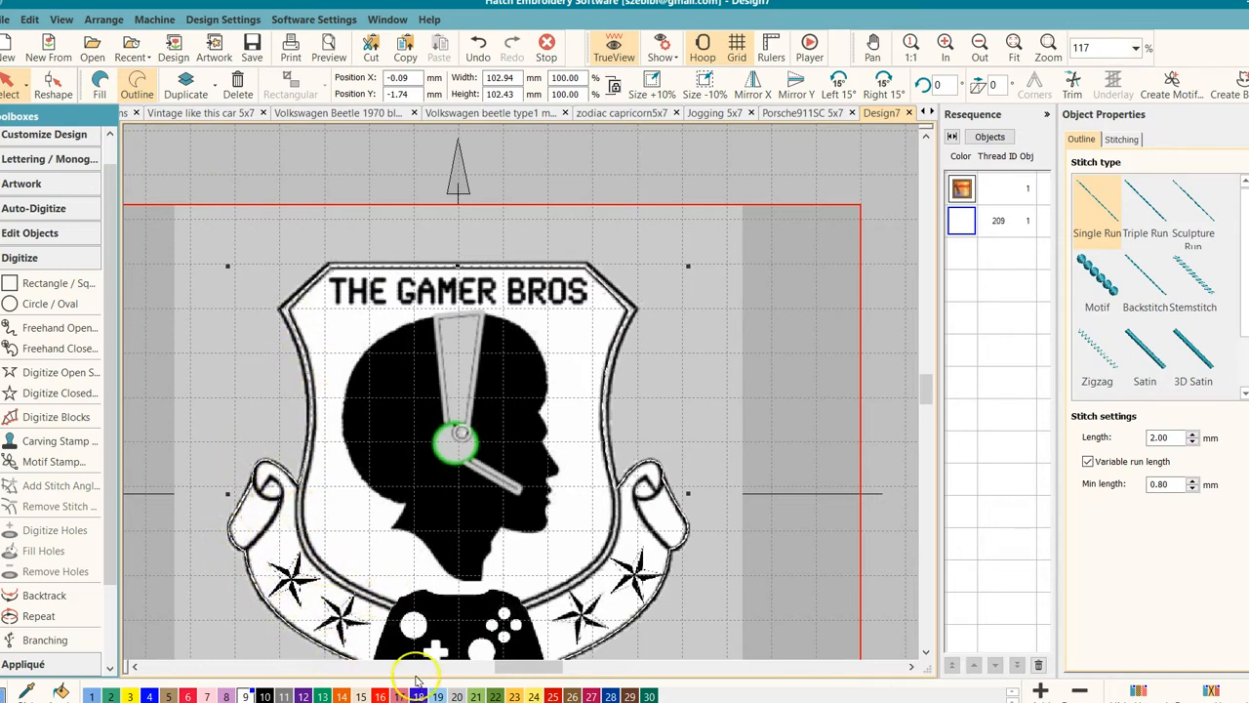
Start a new closed outline shape on the head silhouette, tracing the neck, jaw and chin.
scroll(410, 442, down, 1)
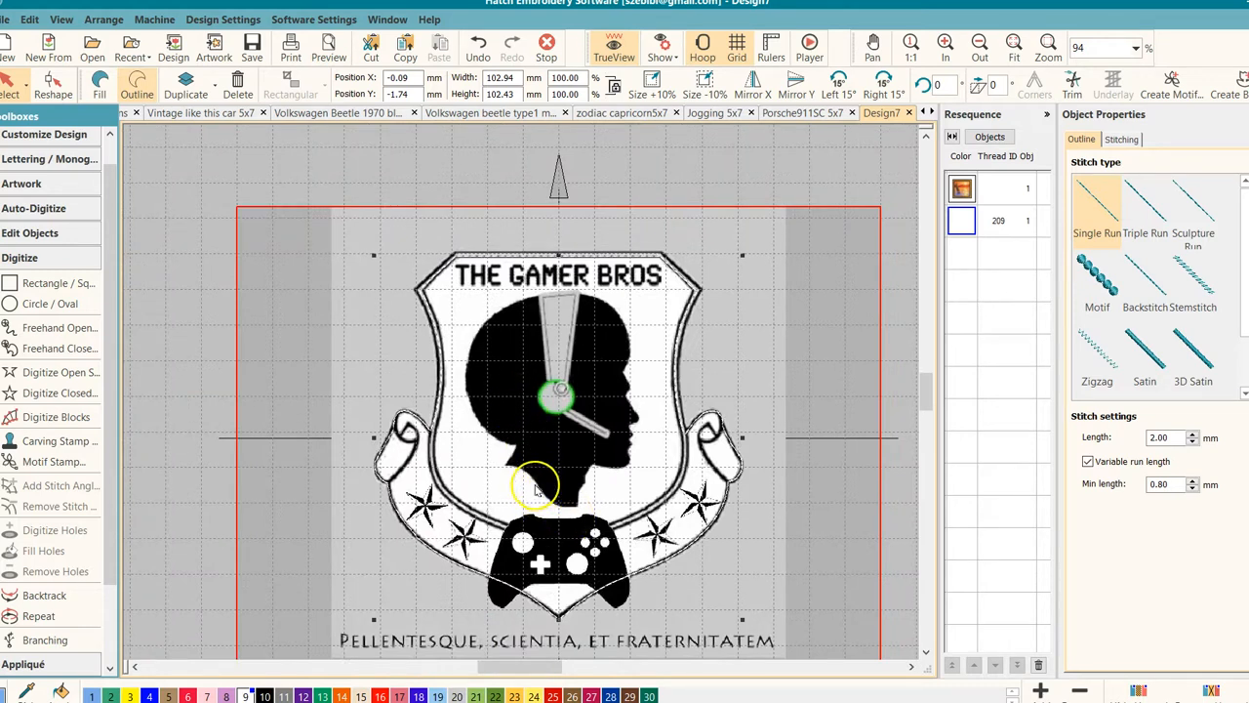
click(60, 392)
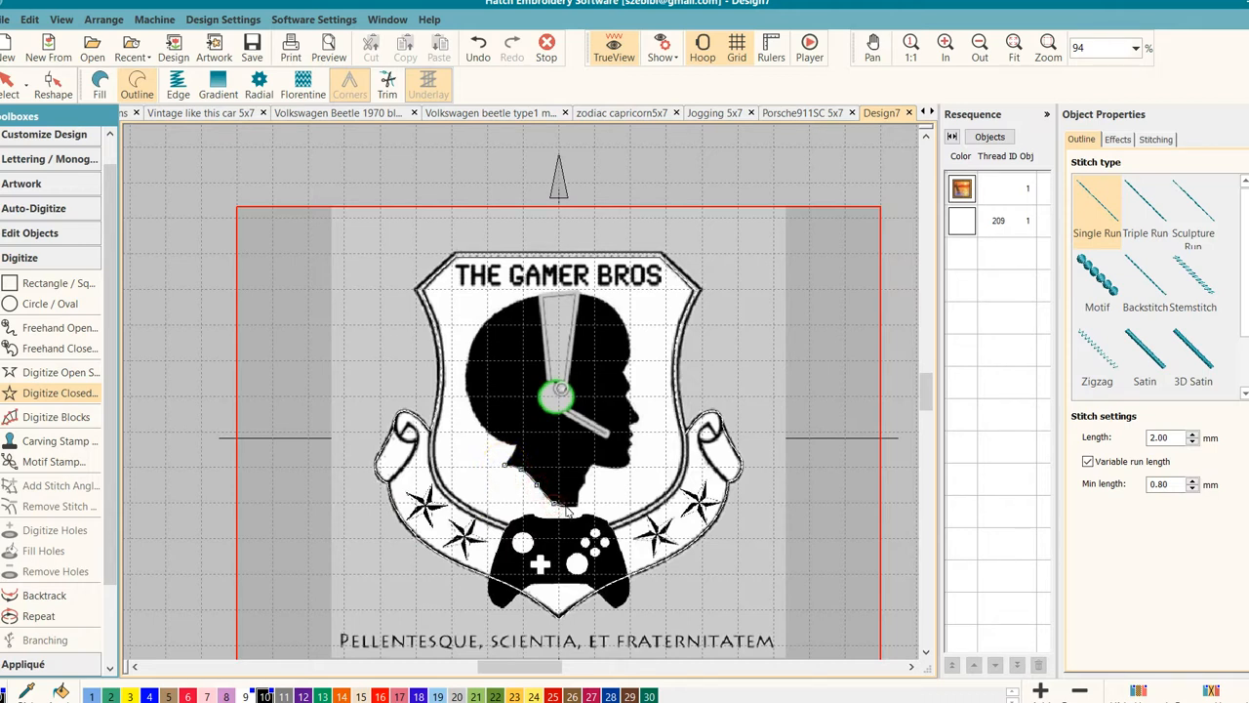
right_click(577, 506)
right_click(631, 452)
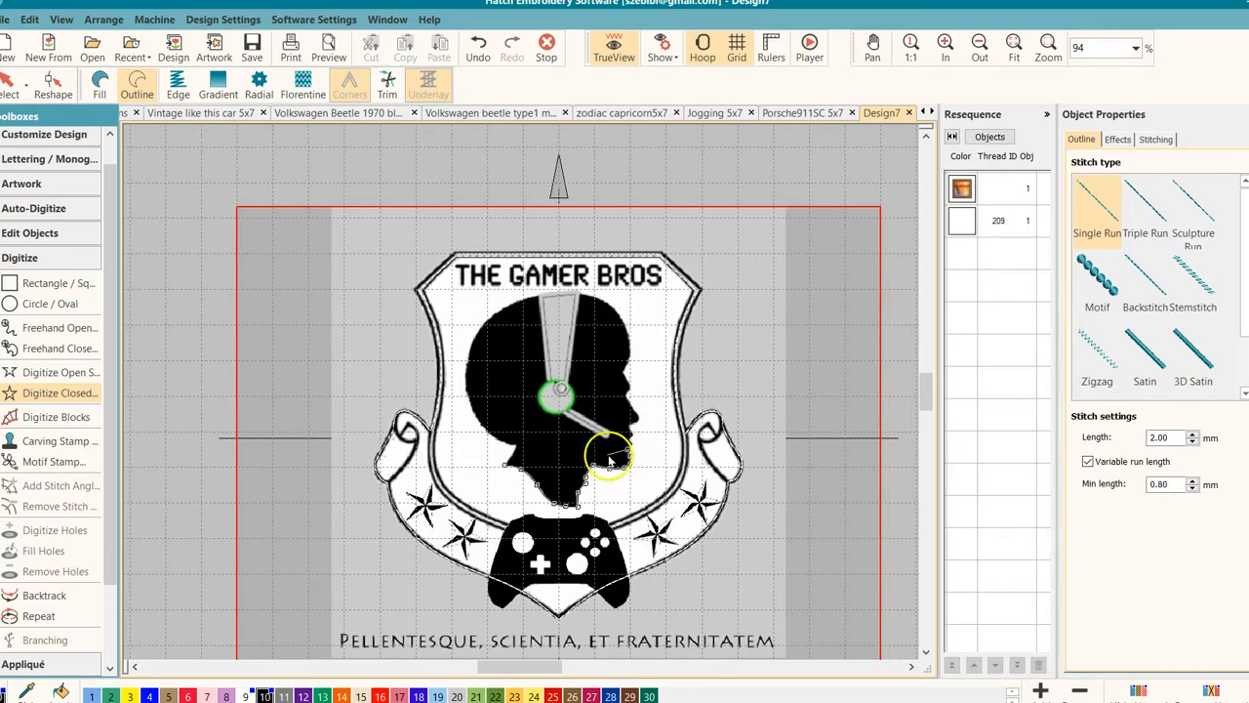
Continue the silhouette outline up the lips and around the nose to the bridge of the nose.
scroll(527, 384, up, 2)
scroll(528, 383, up, 3)
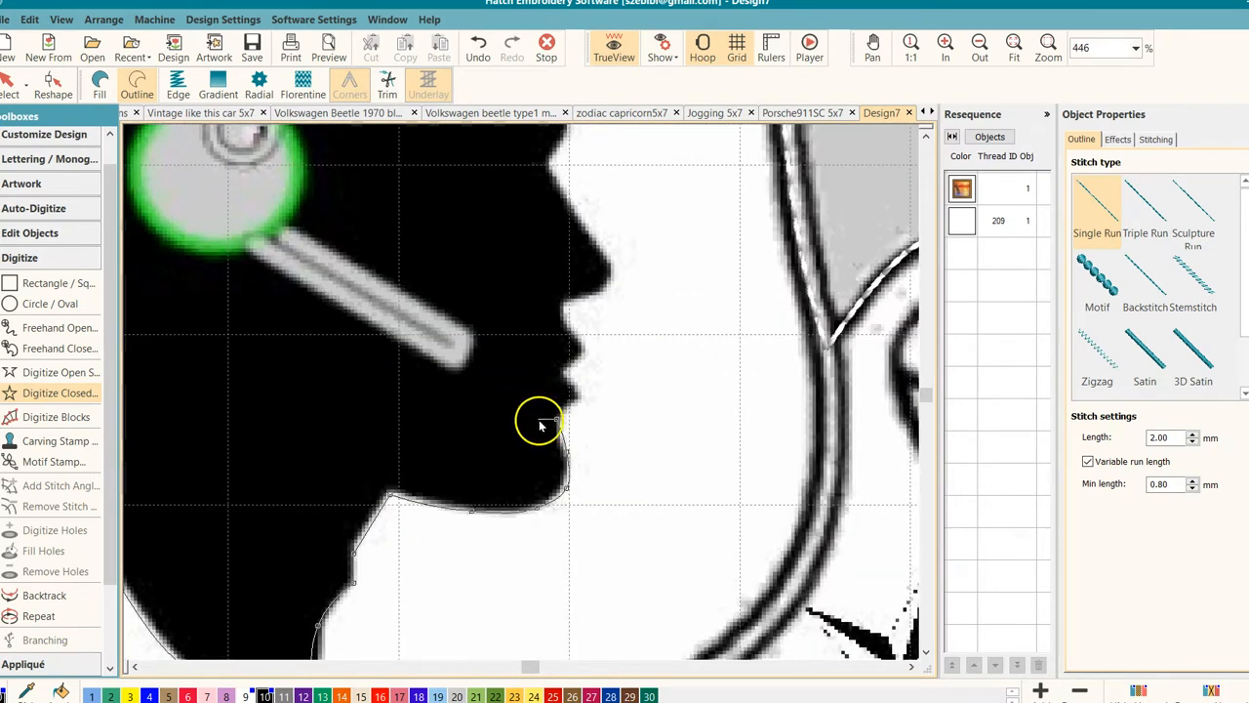
click(566, 408)
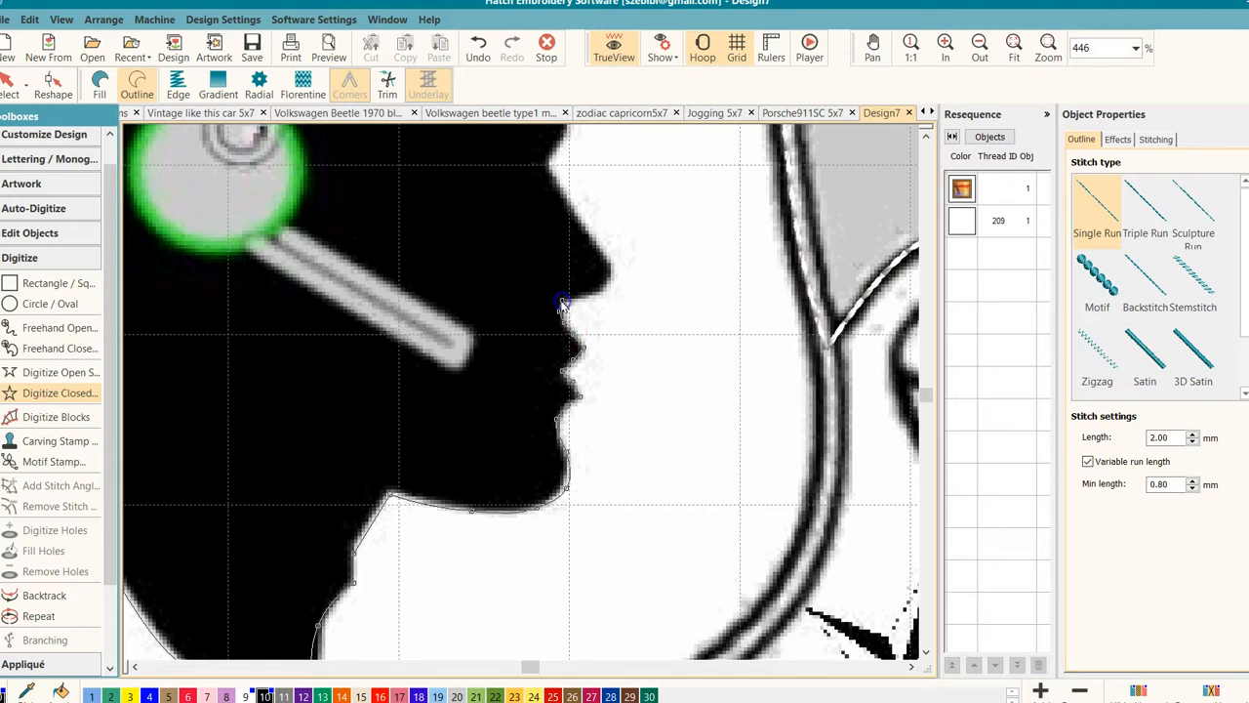
click(583, 300)
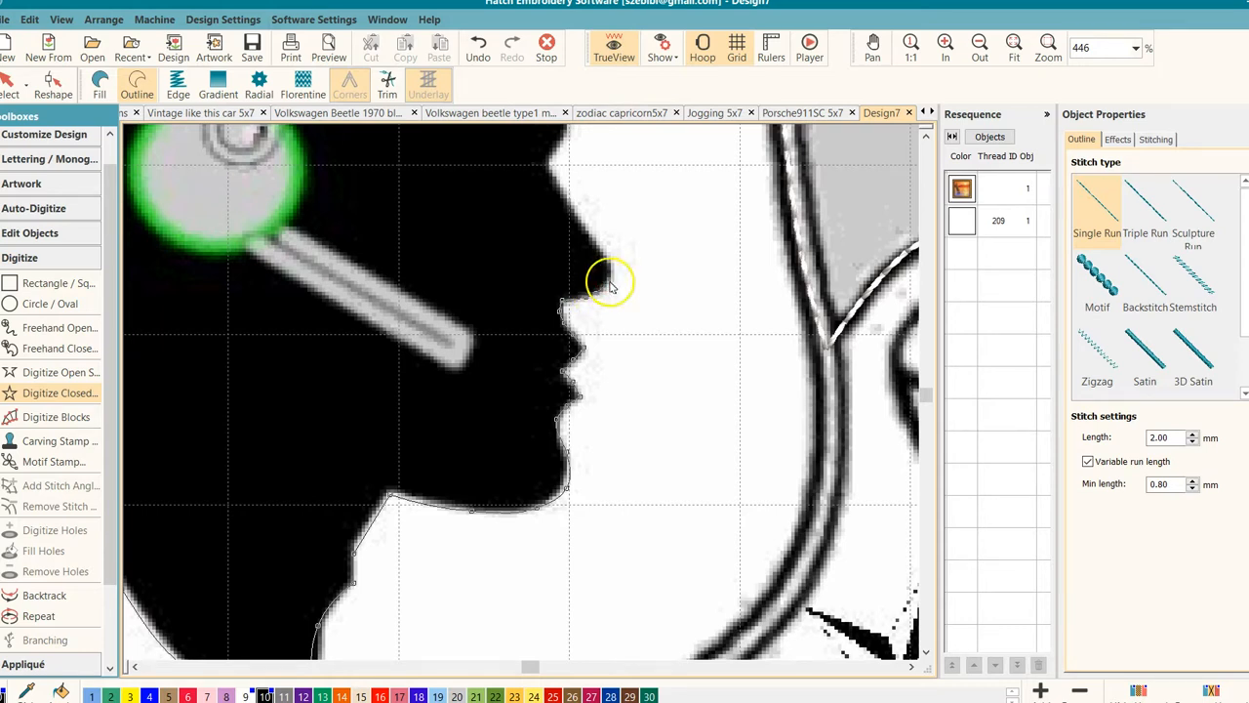
click(551, 172)
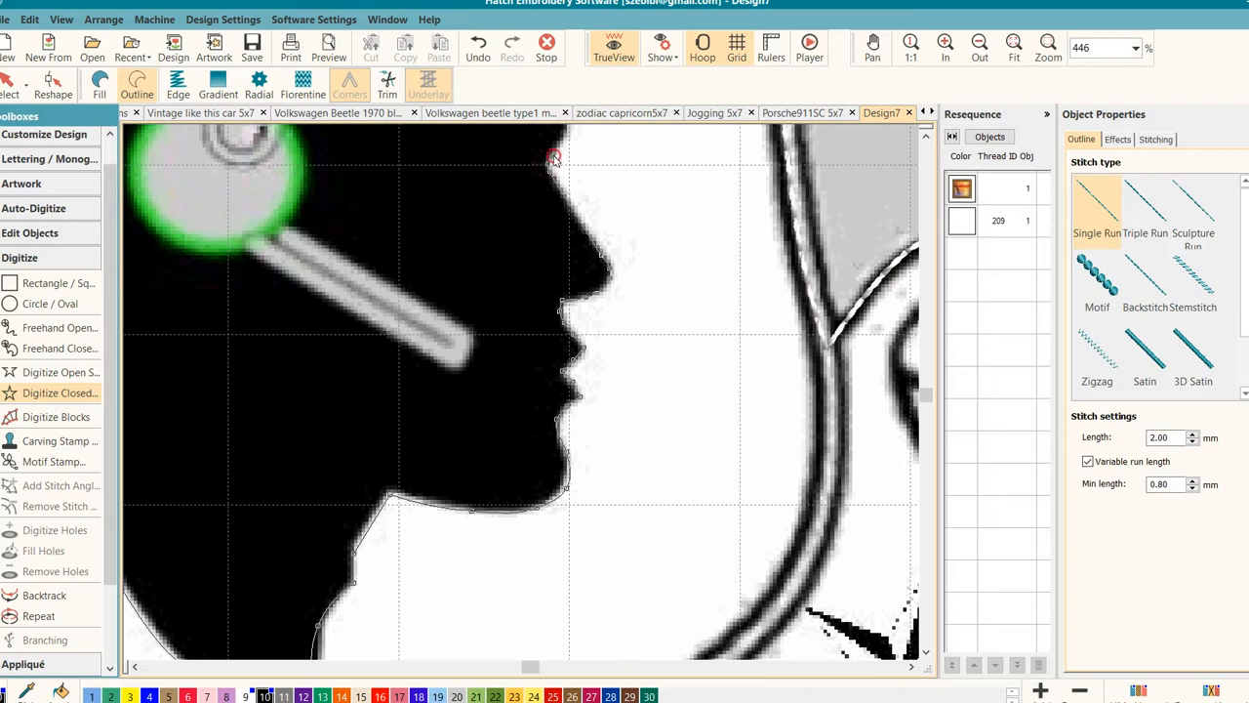
click(554, 156)
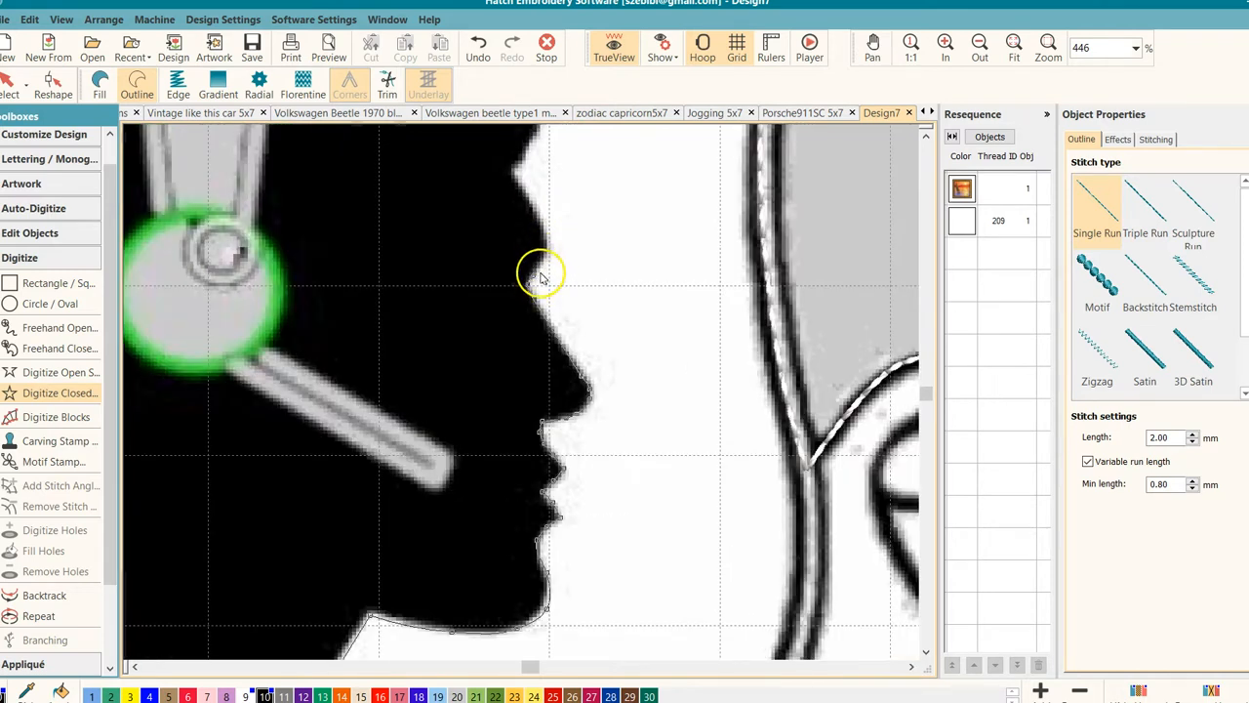
Continue the silhouette outline along the eye and brow contour, with a corner at the brow notch, and up the forehead.
click(542, 264)
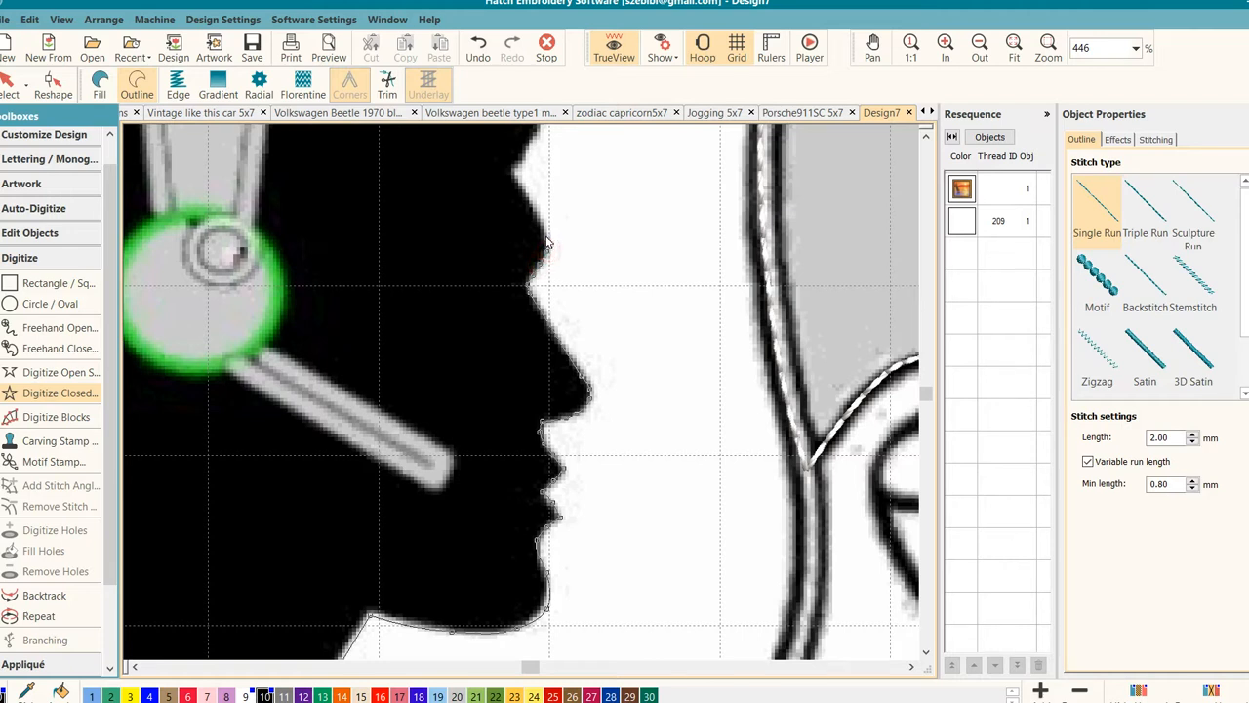
click(532, 206)
right_click(514, 173)
scroll(507, 201, down, 1)
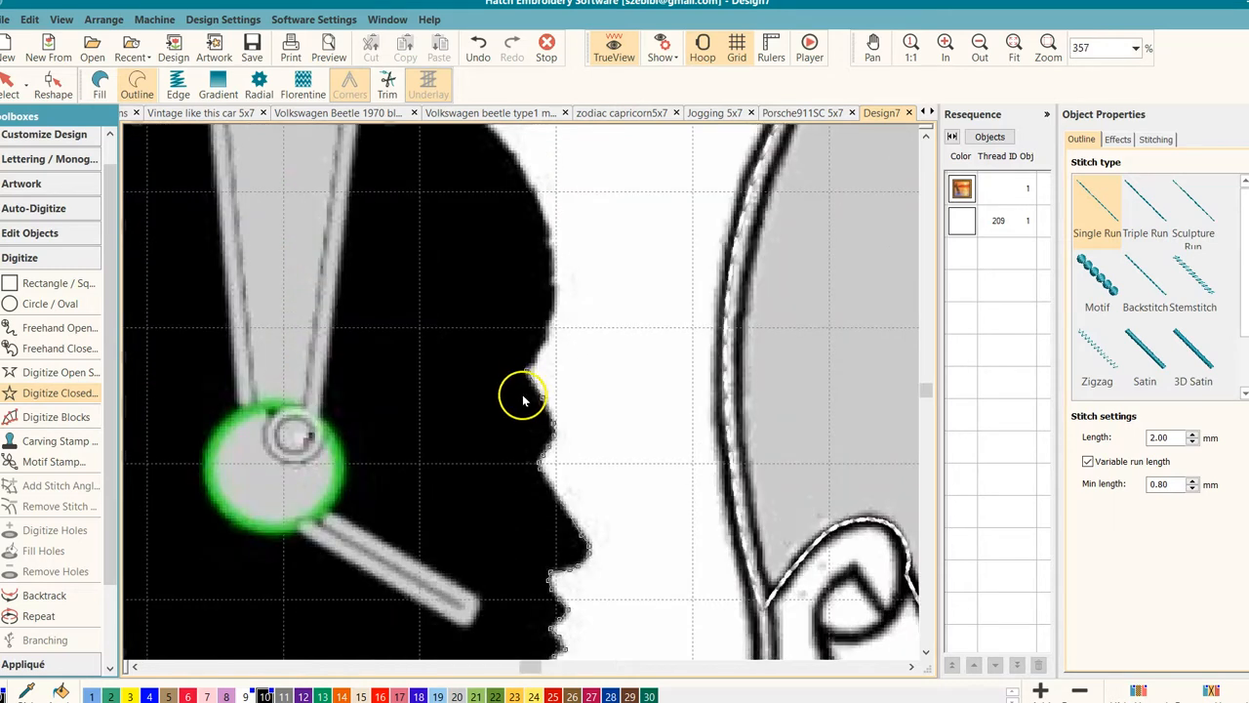
click(548, 328)
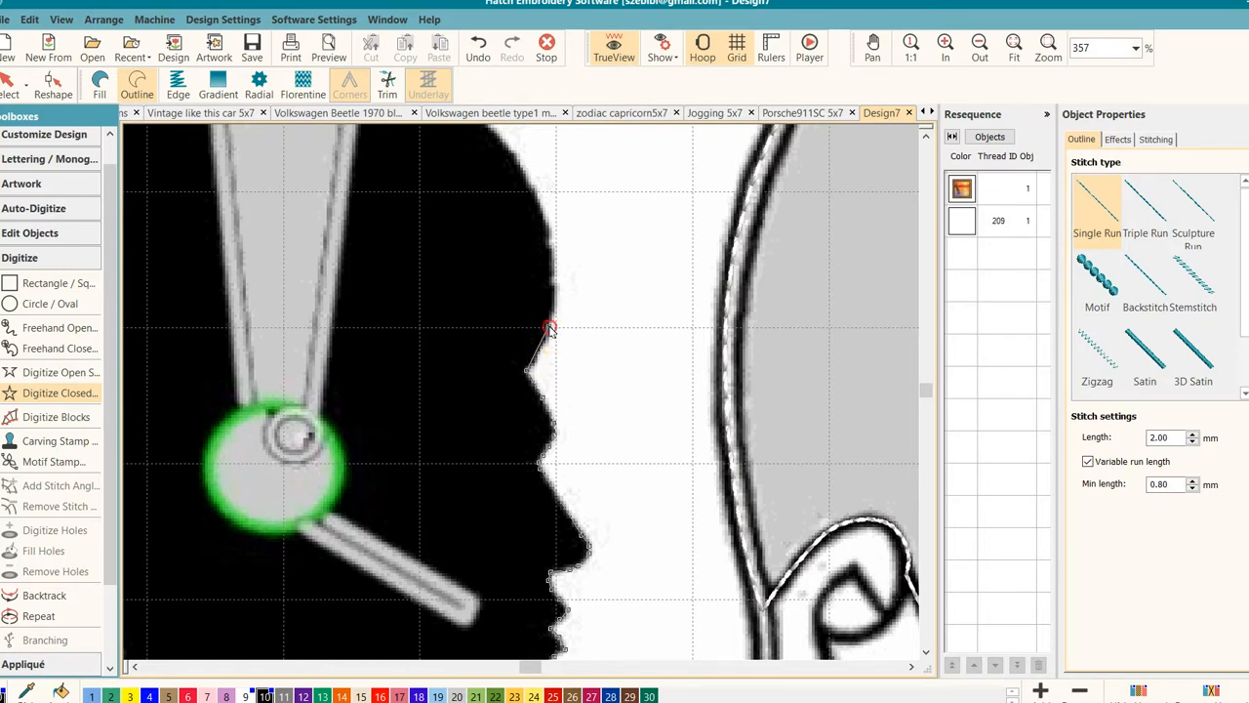
click(549, 250)
Trace the silhouette's upper forehead and the crown of the head, crossing over the headset band.
scroll(518, 274, up, 1)
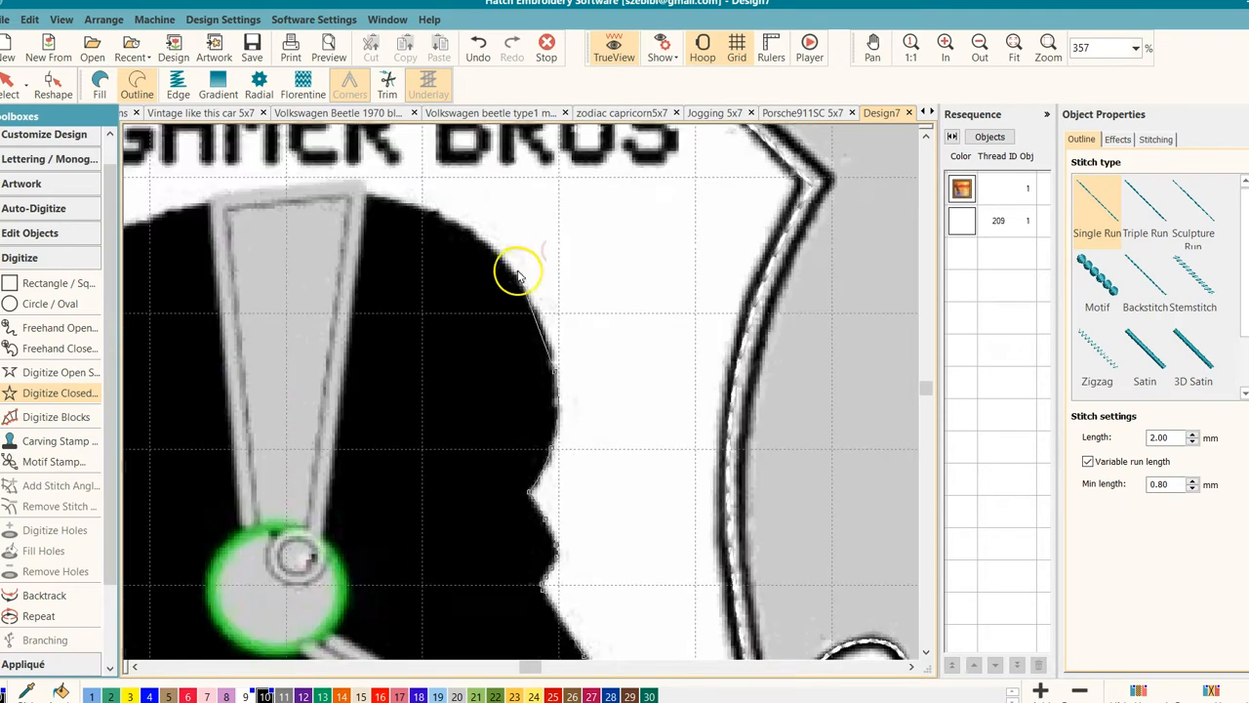
click(505, 262)
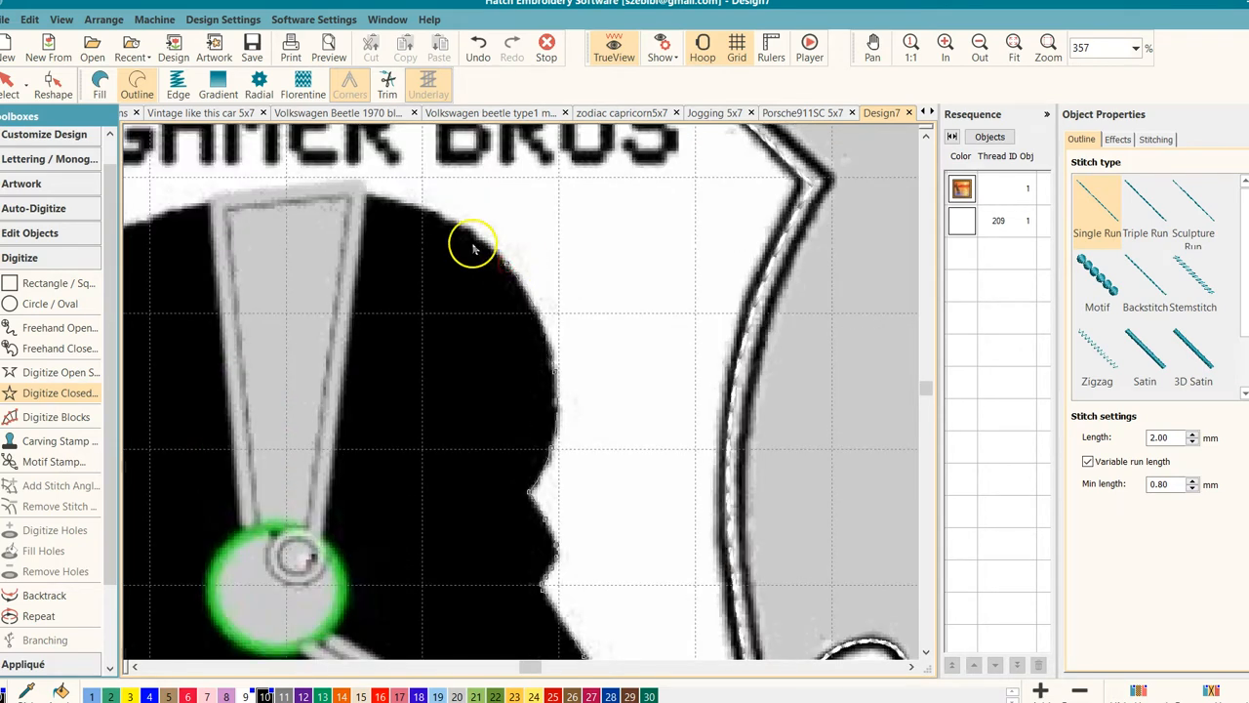
click(432, 210)
click(361, 196)
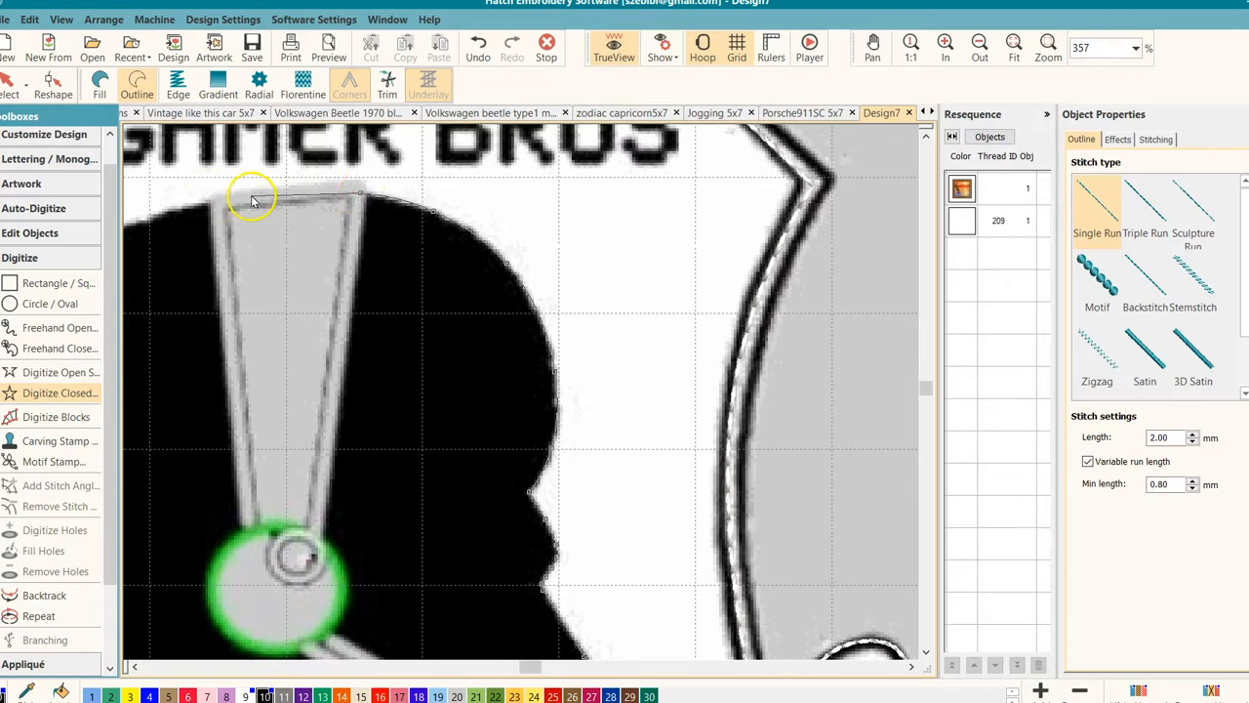
click(251, 200)
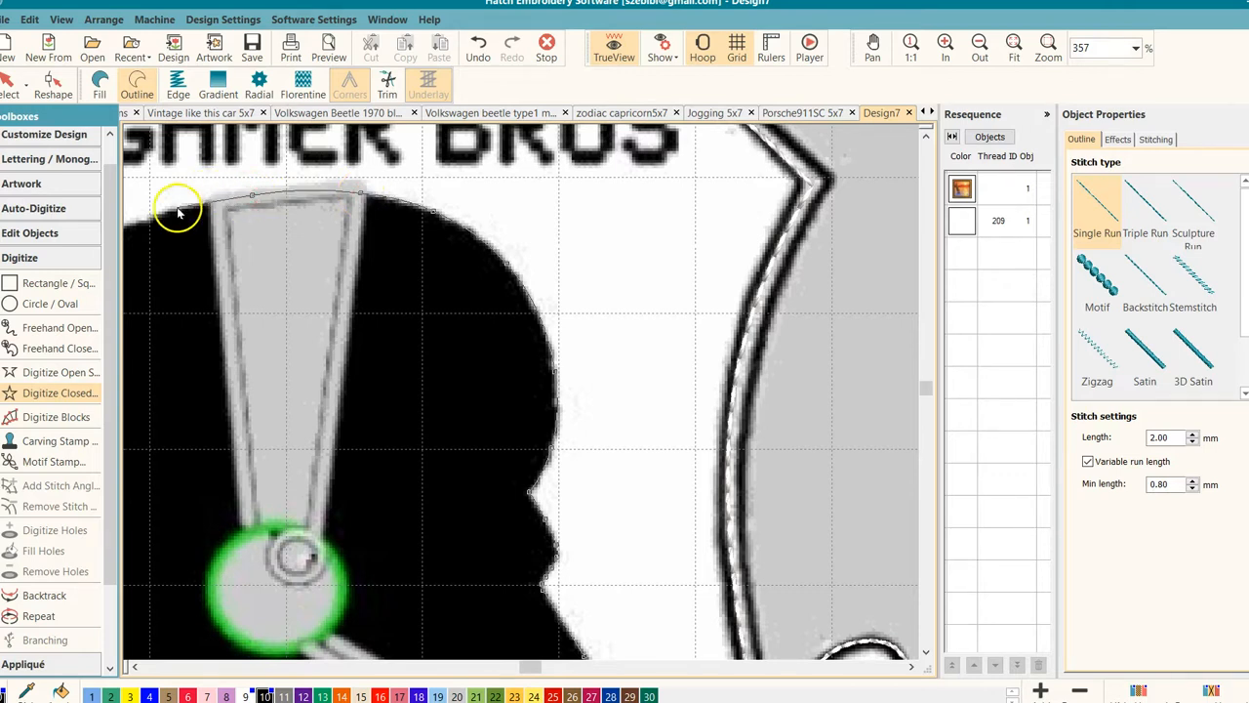
Continue the silhouette outline from the headset band over the rear crown and down the back of the head.
click(323, 308)
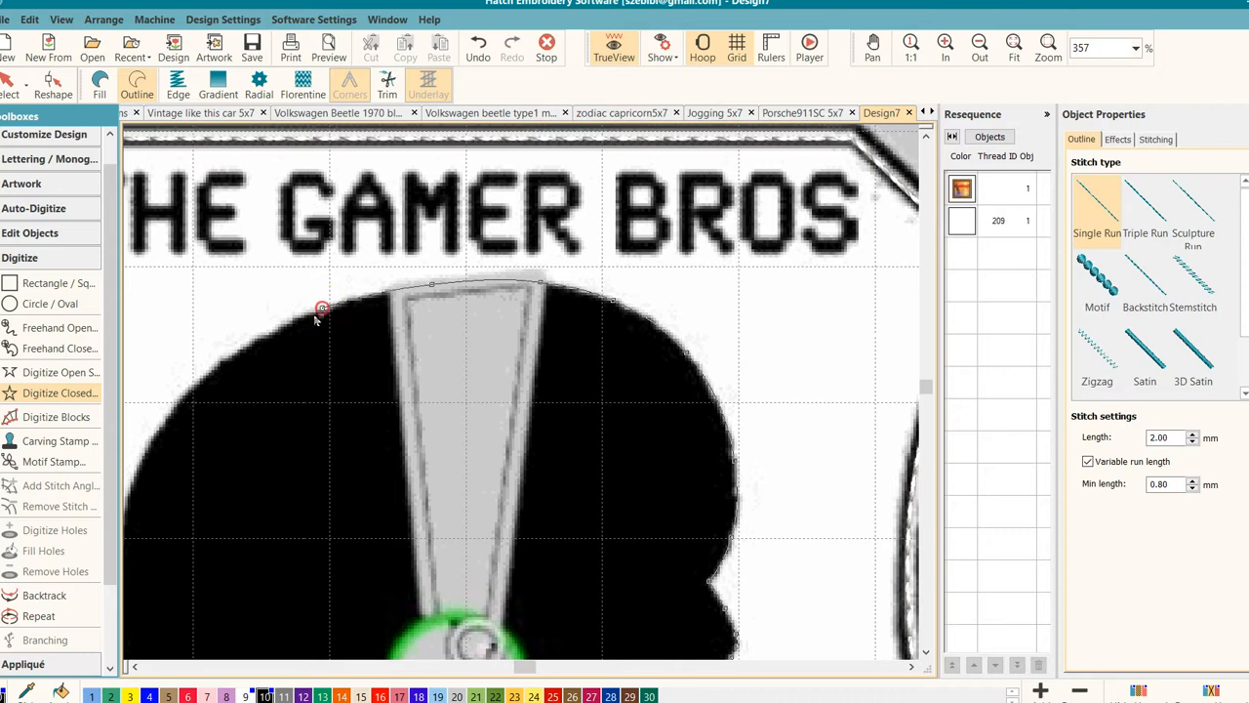
click(225, 358)
click(172, 410)
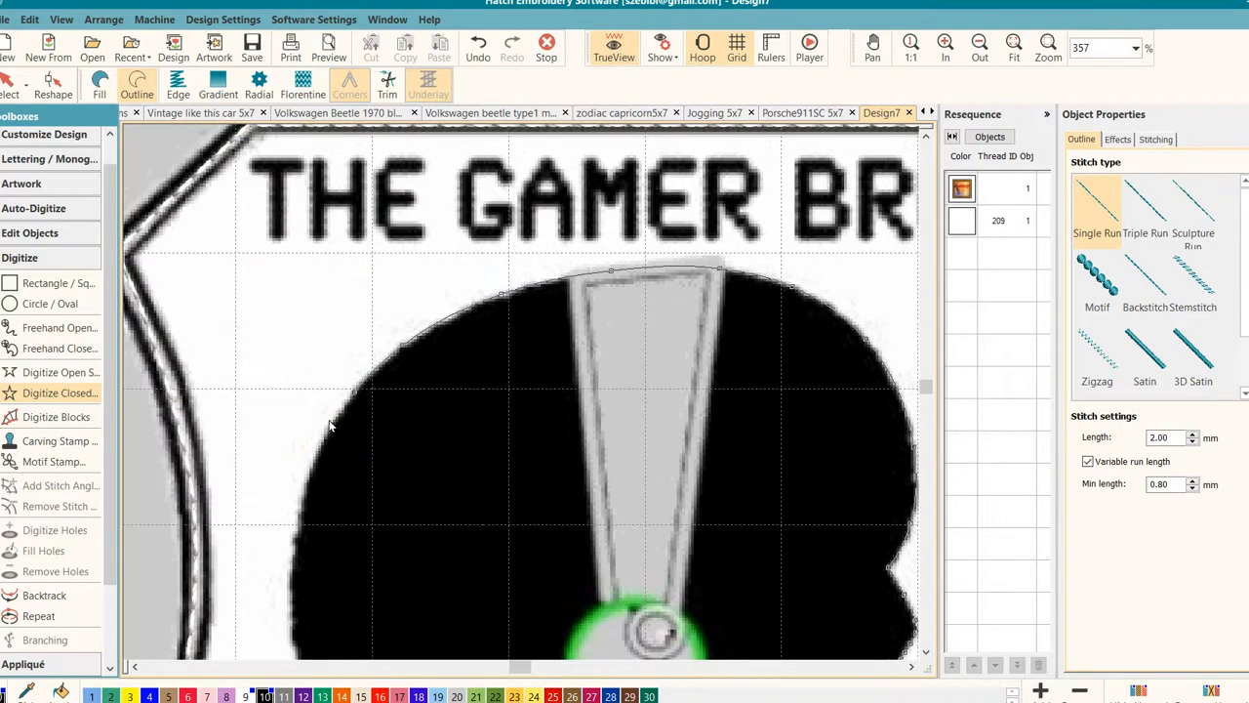
click(318, 448)
click(298, 533)
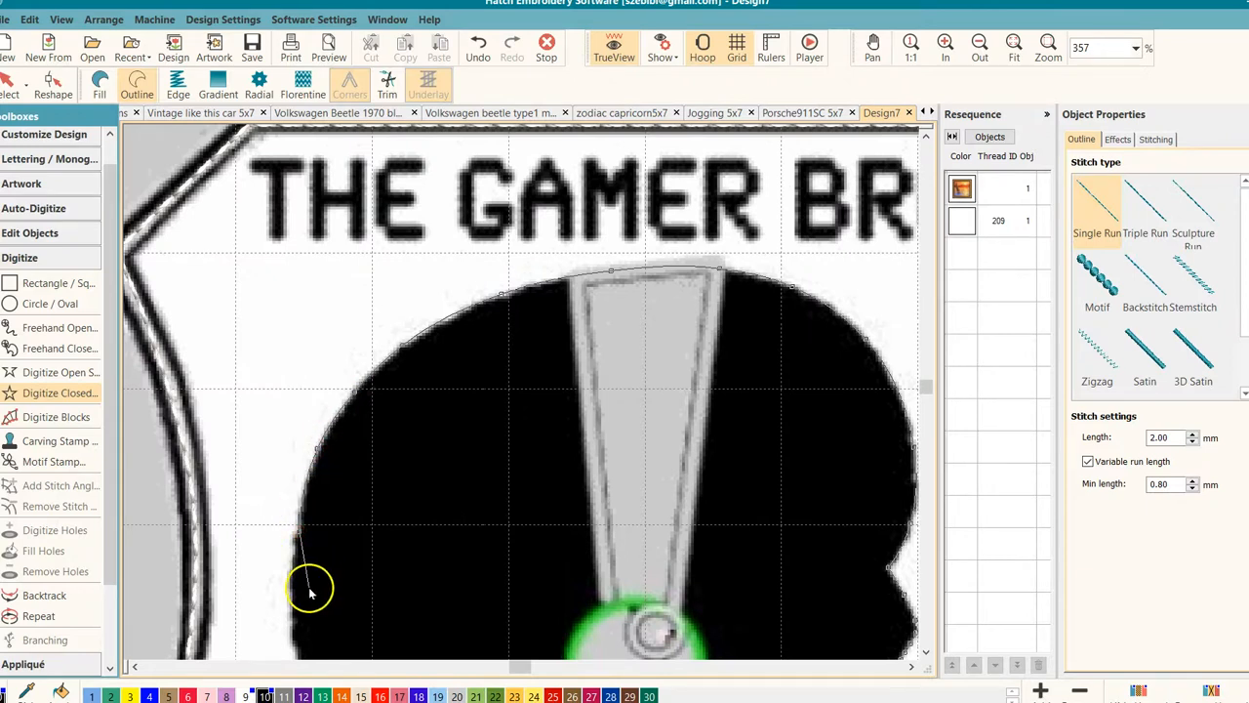
click(293, 621)
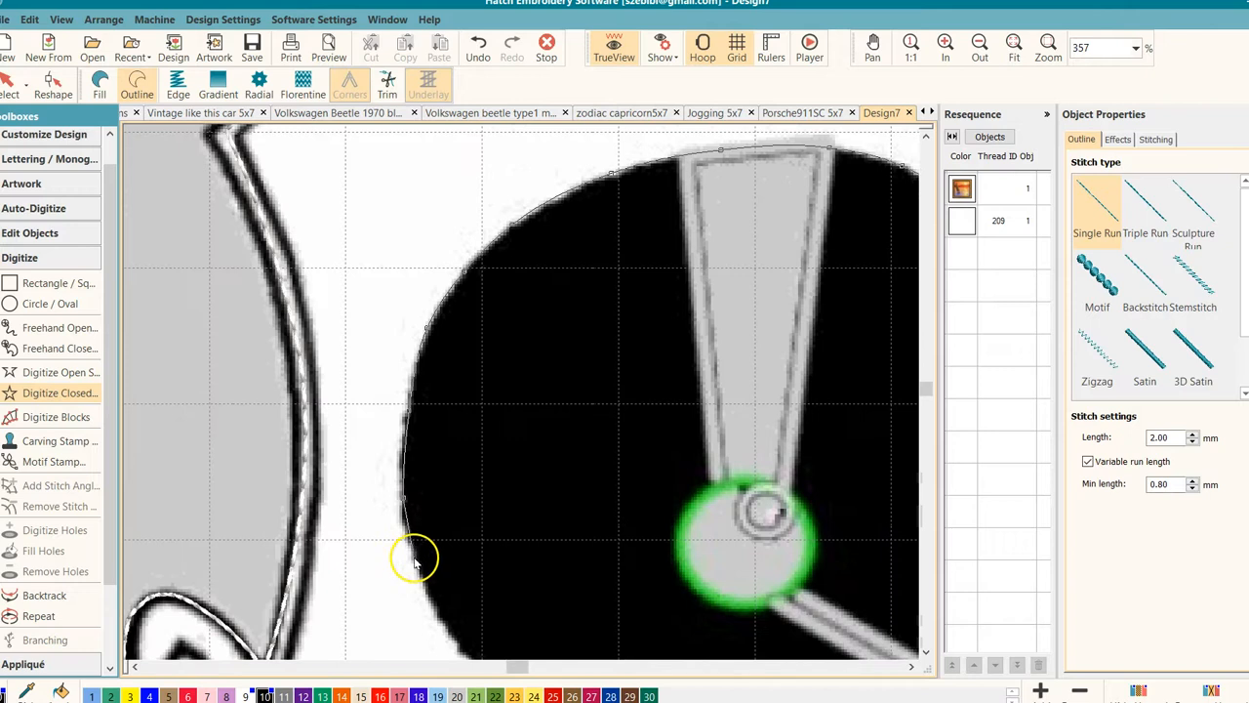
Trace the lower back of the head with curve points, ending in a corner at the nape notch.
click(417, 570)
click(502, 538)
click(564, 586)
click(607, 602)
right_click(610, 604)
click(627, 606)
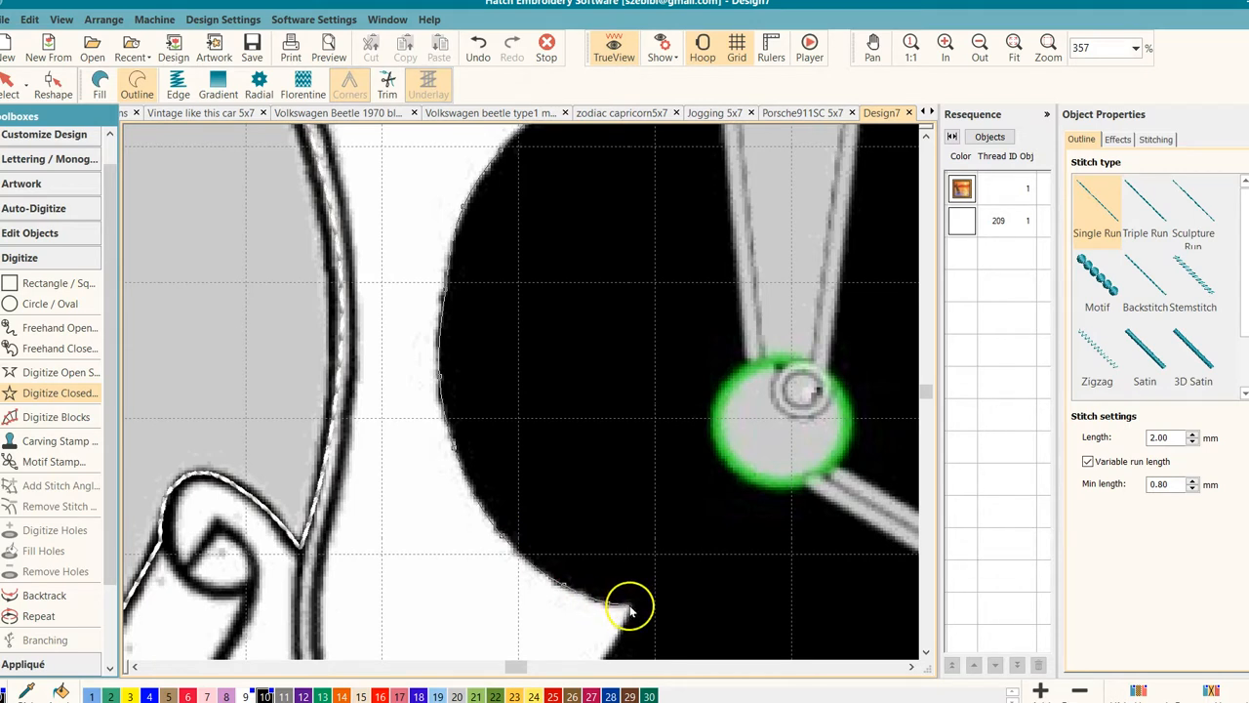
Trace the short nape edge down to the neck tip and close the head silhouette outline.
click(563, 522)
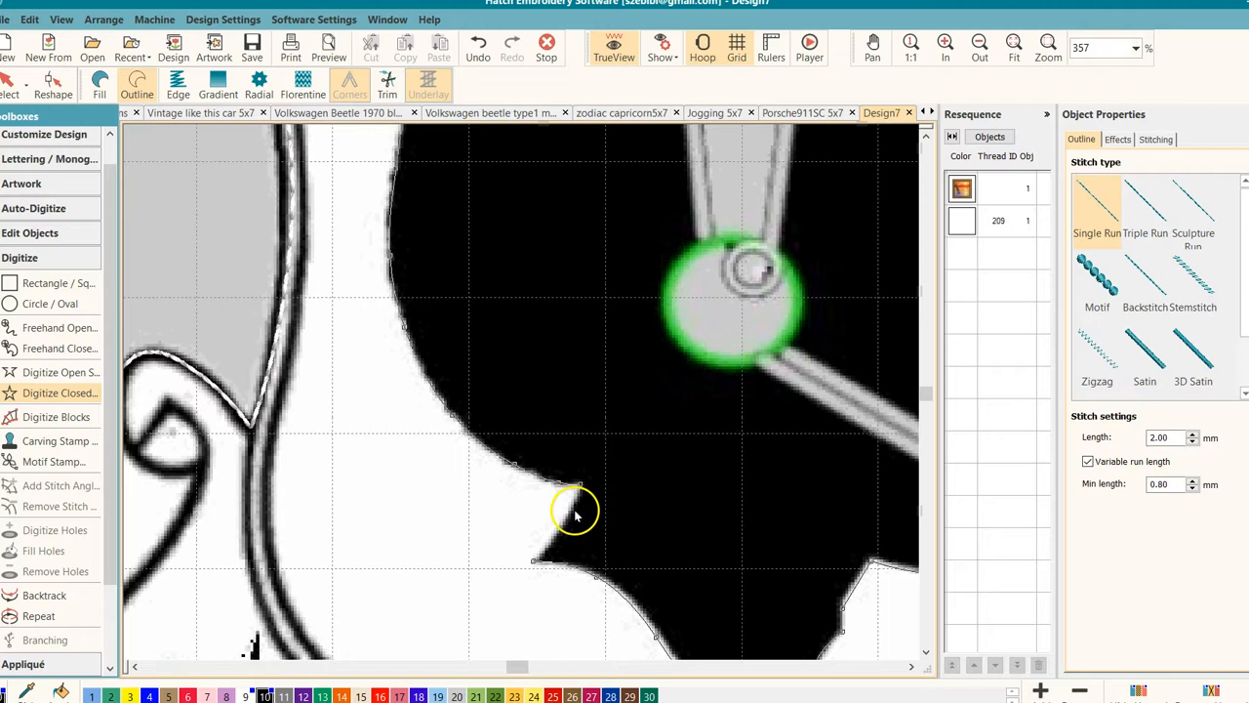
right_click(563, 525)
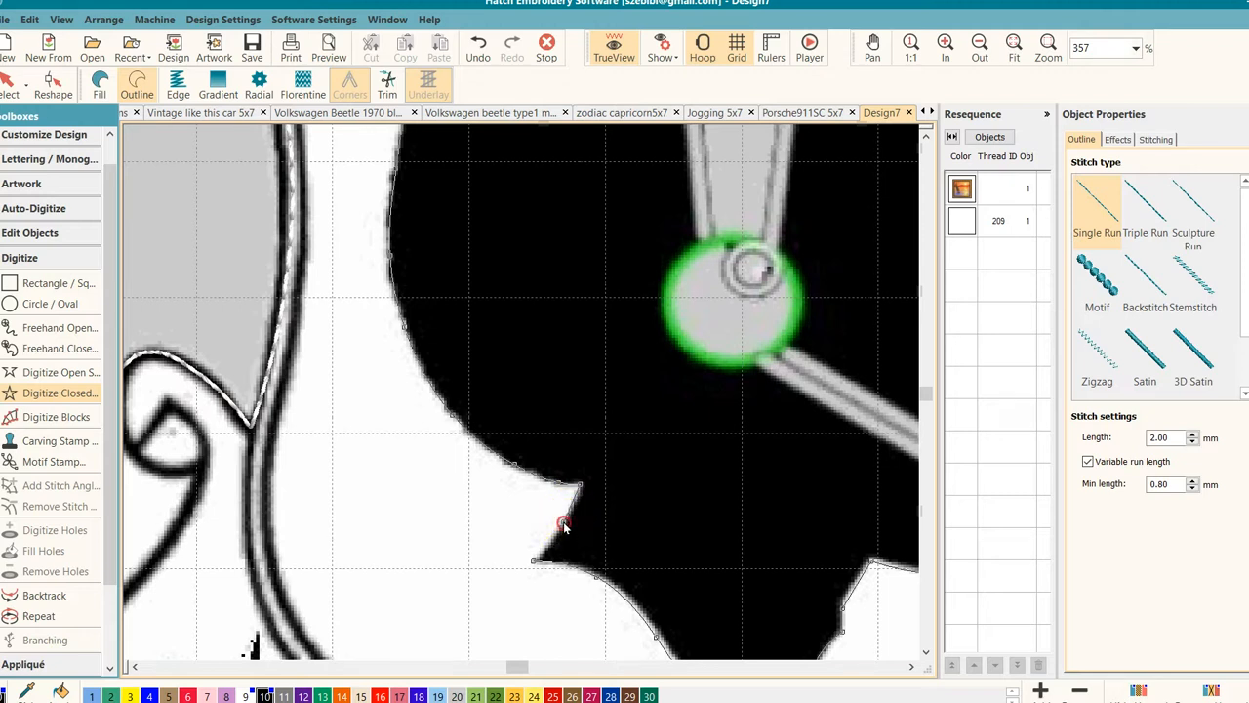
click(532, 527)
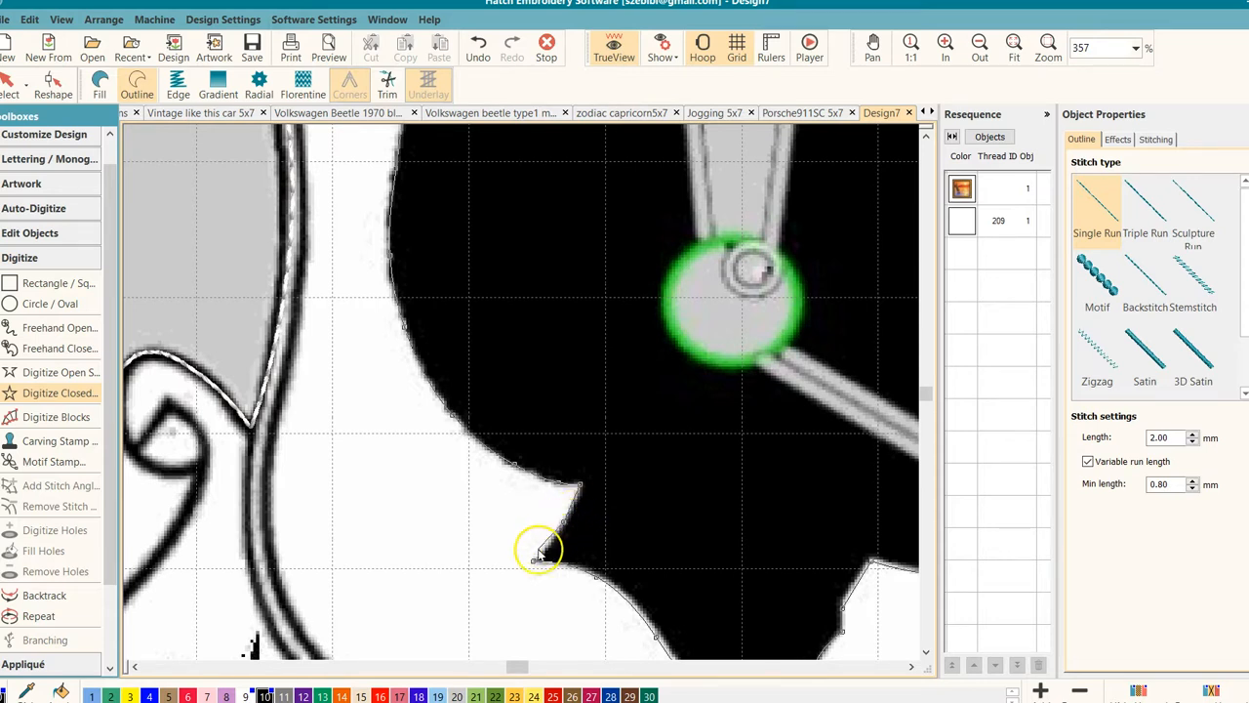
key(Return)
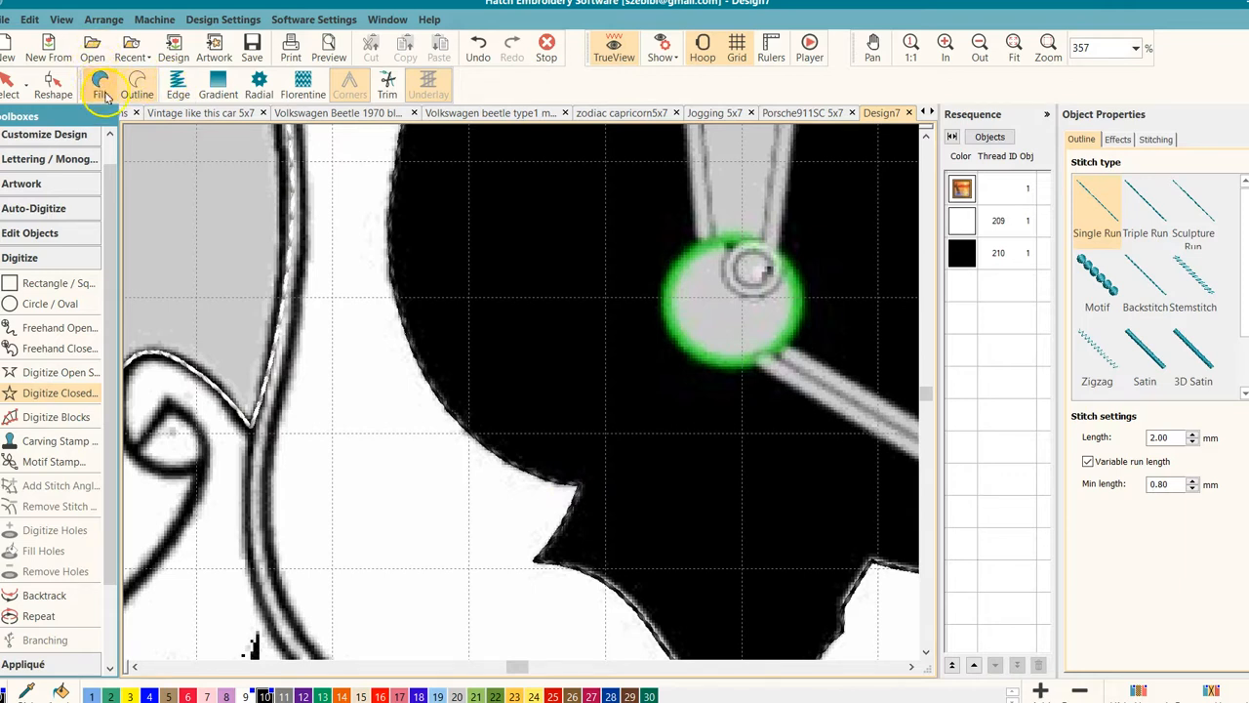
Preview the head silhouette as a Tatami fill and return it to a Single Run outline.
click(99, 91)
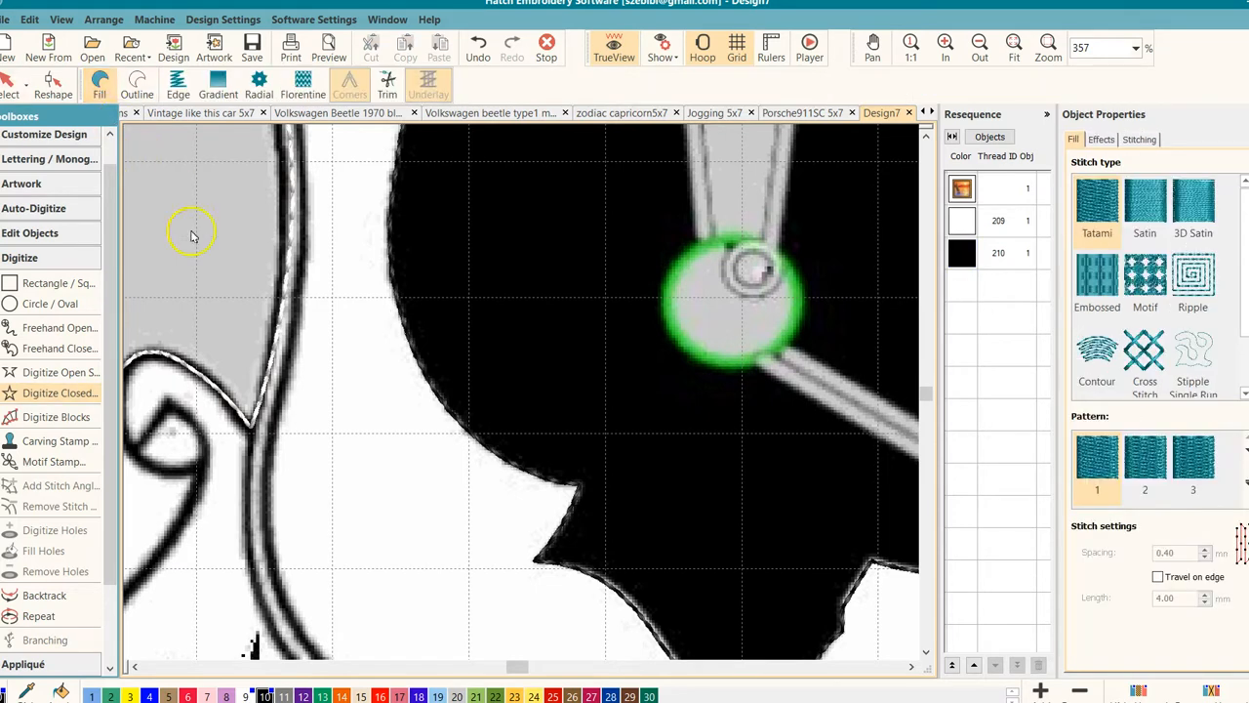
click(10, 86)
click(12, 86)
click(429, 380)
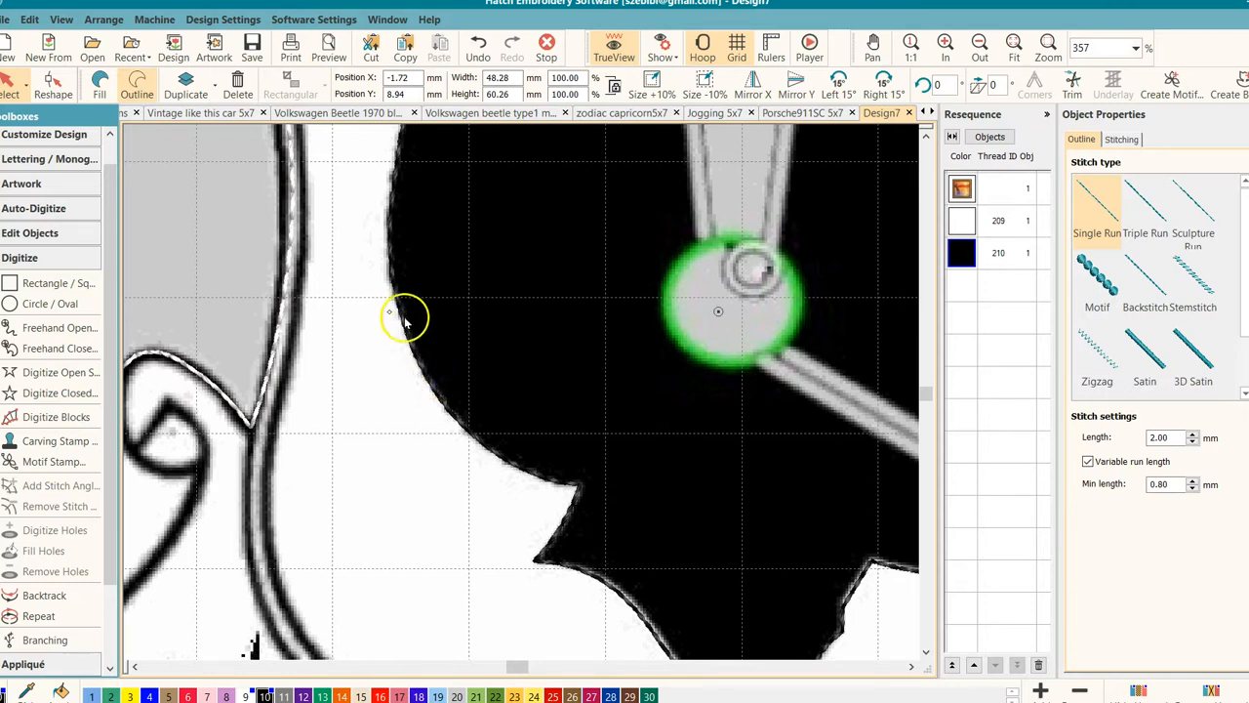
click(100, 89)
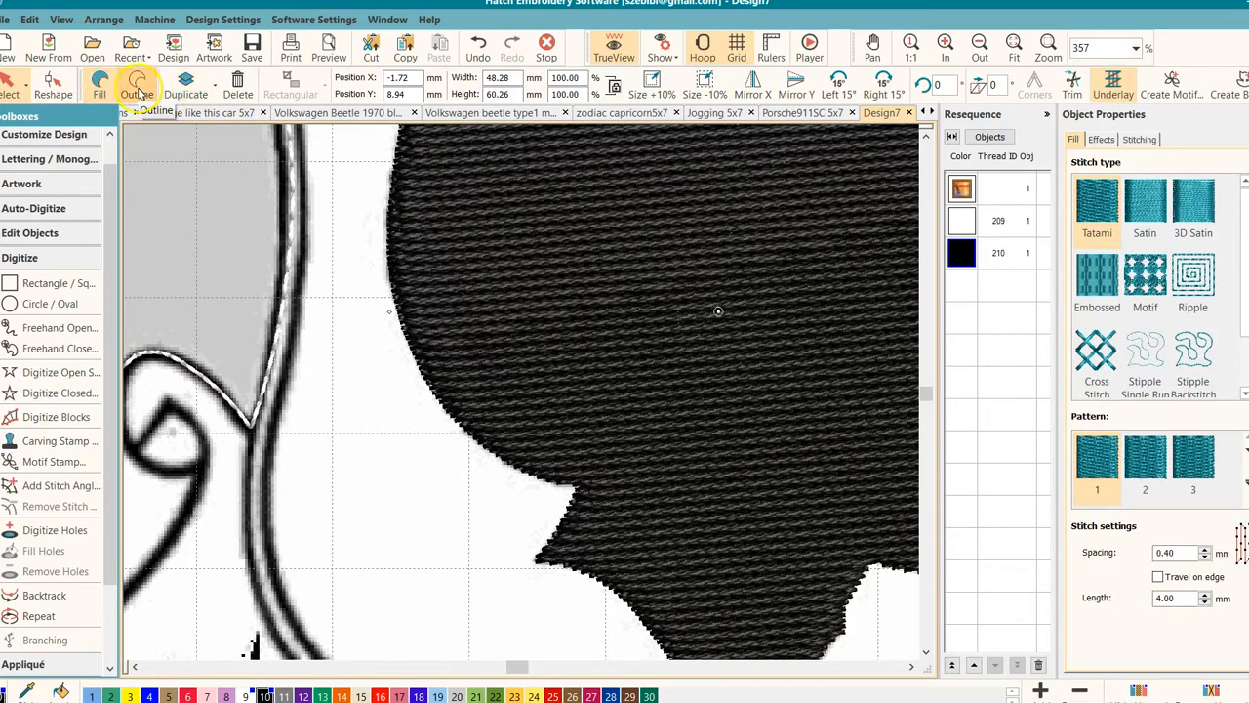
click(137, 90)
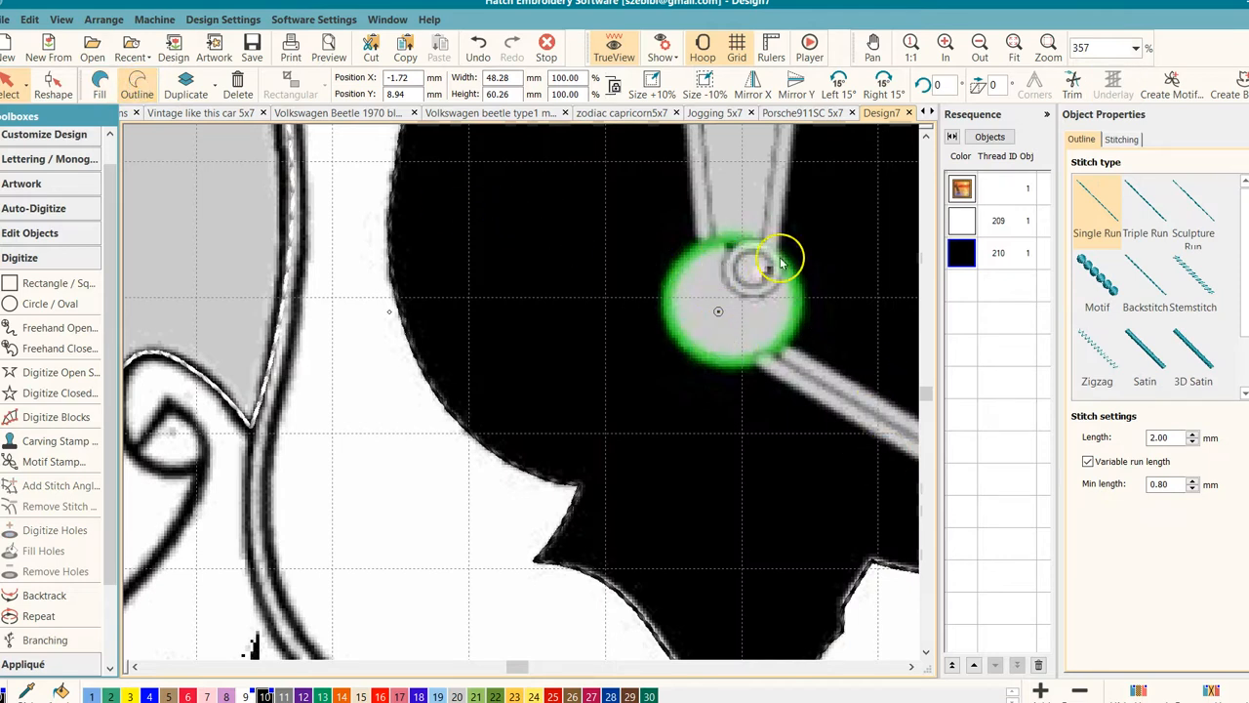
Start a closed outline in gray colour 20 on the headset, tracing the headband's top edge and front side down to the earcup.
scroll(781, 257, up, 2)
scroll(520, 395, down, 2)
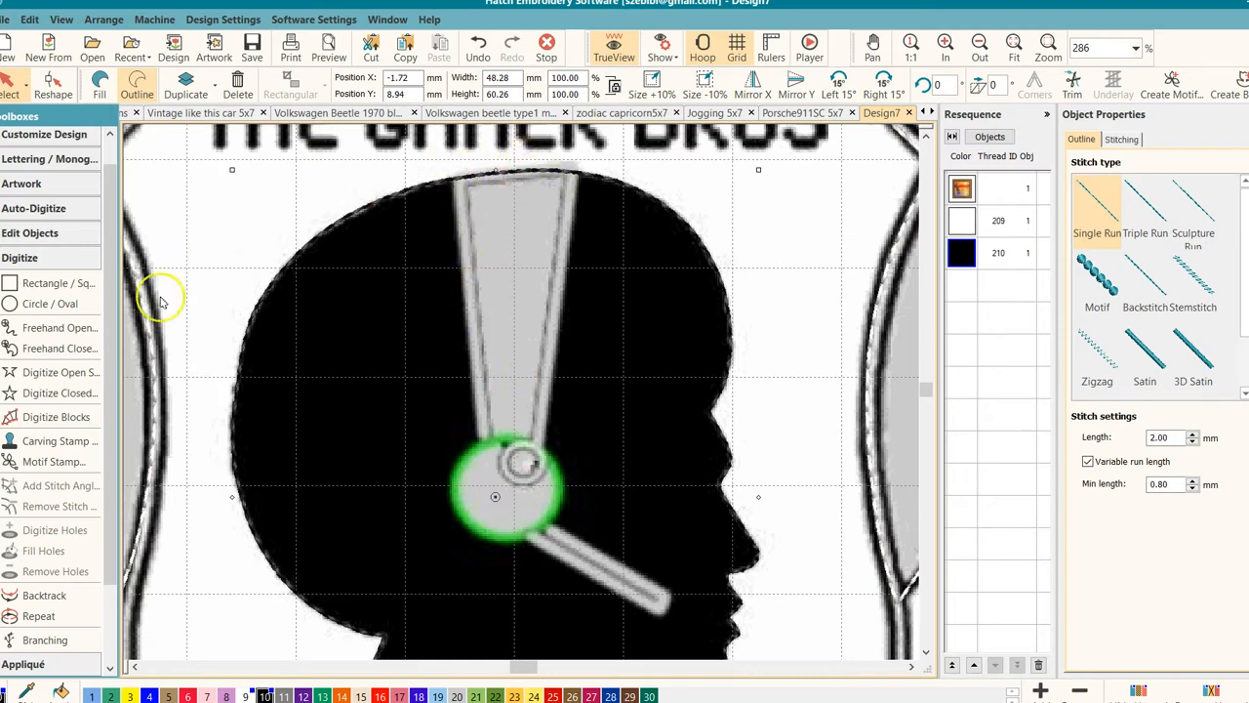
click(52, 393)
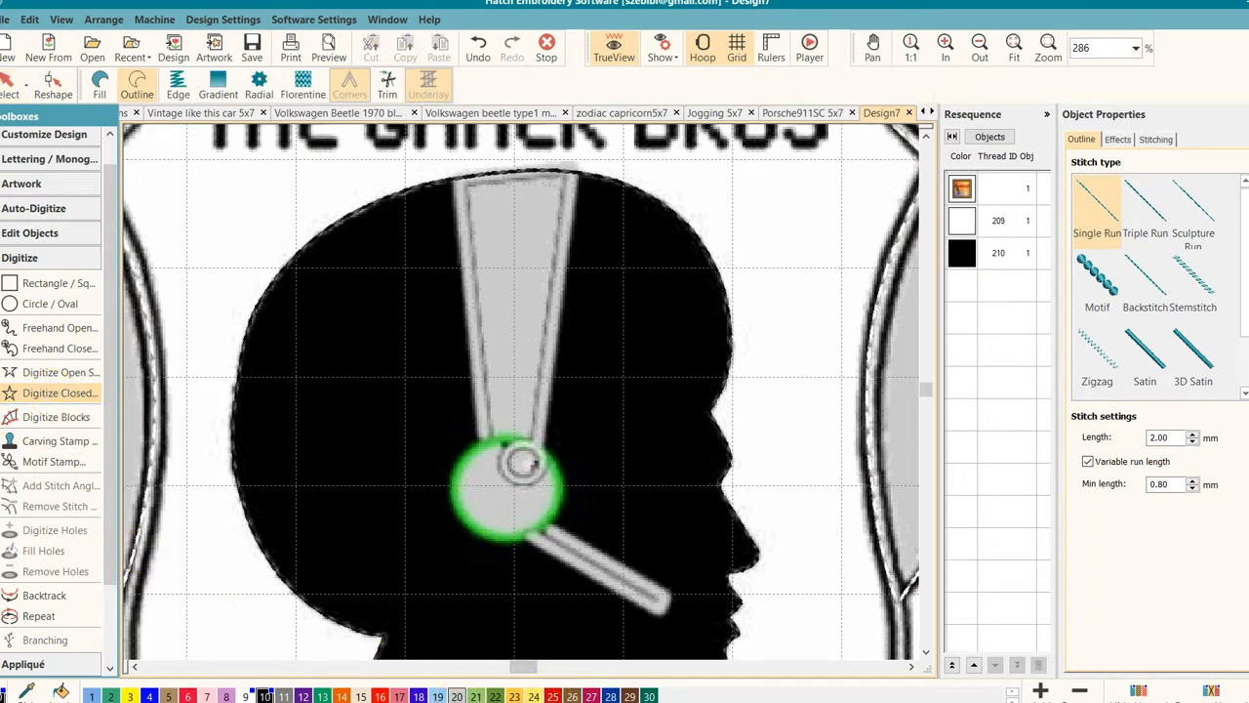
click(455, 693)
click(454, 174)
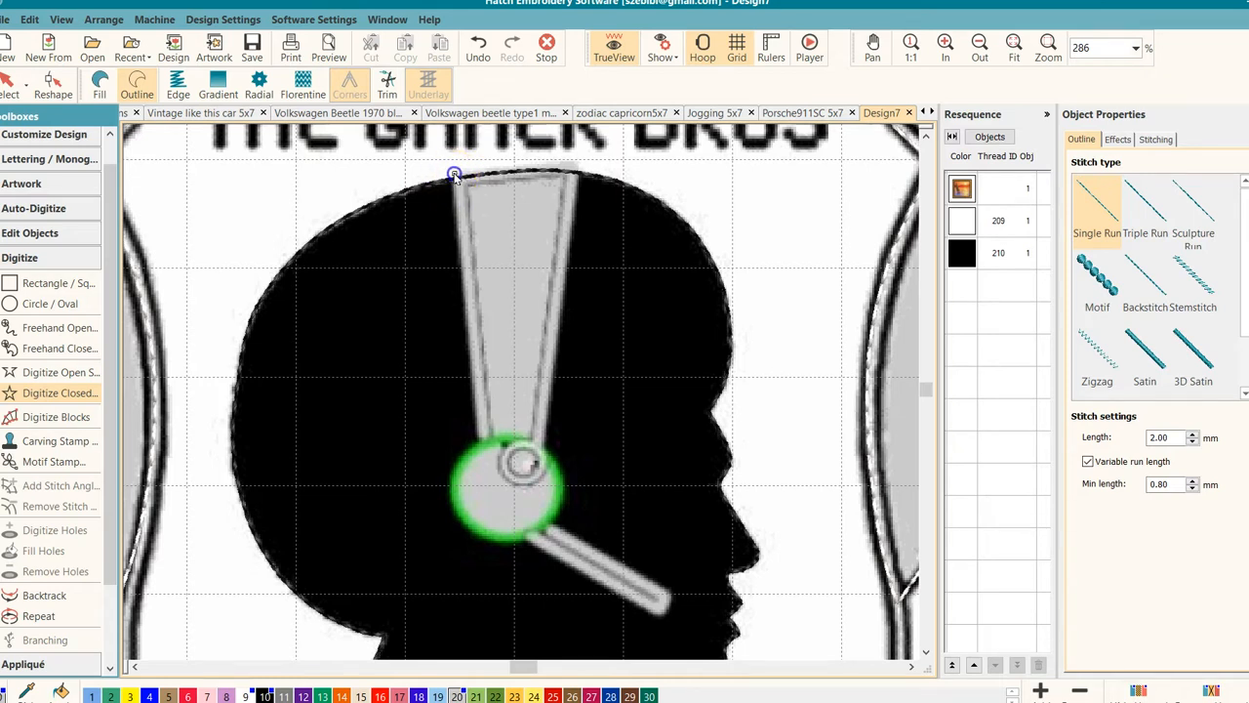
click(517, 170)
click(577, 167)
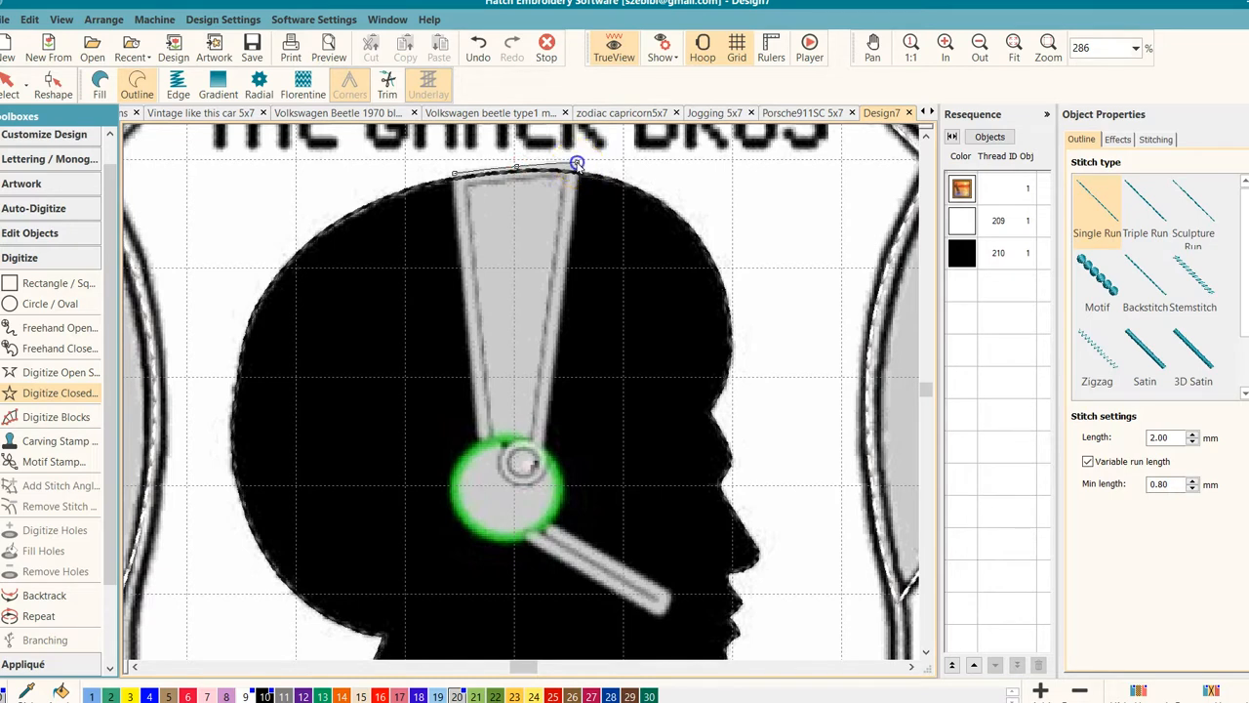
right_click(558, 488)
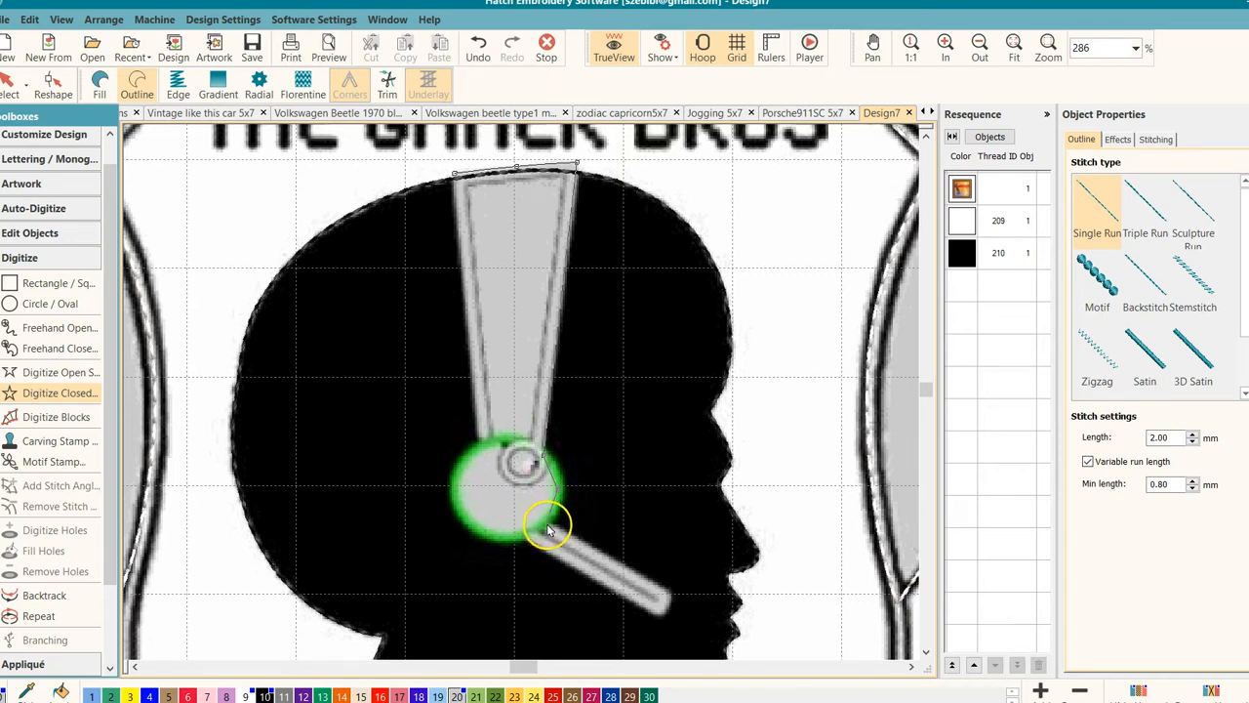
Continue the headset outline around the microphone boom and earcup, up the headband's rear side, and close the shape.
click(659, 595)
click(587, 570)
click(527, 536)
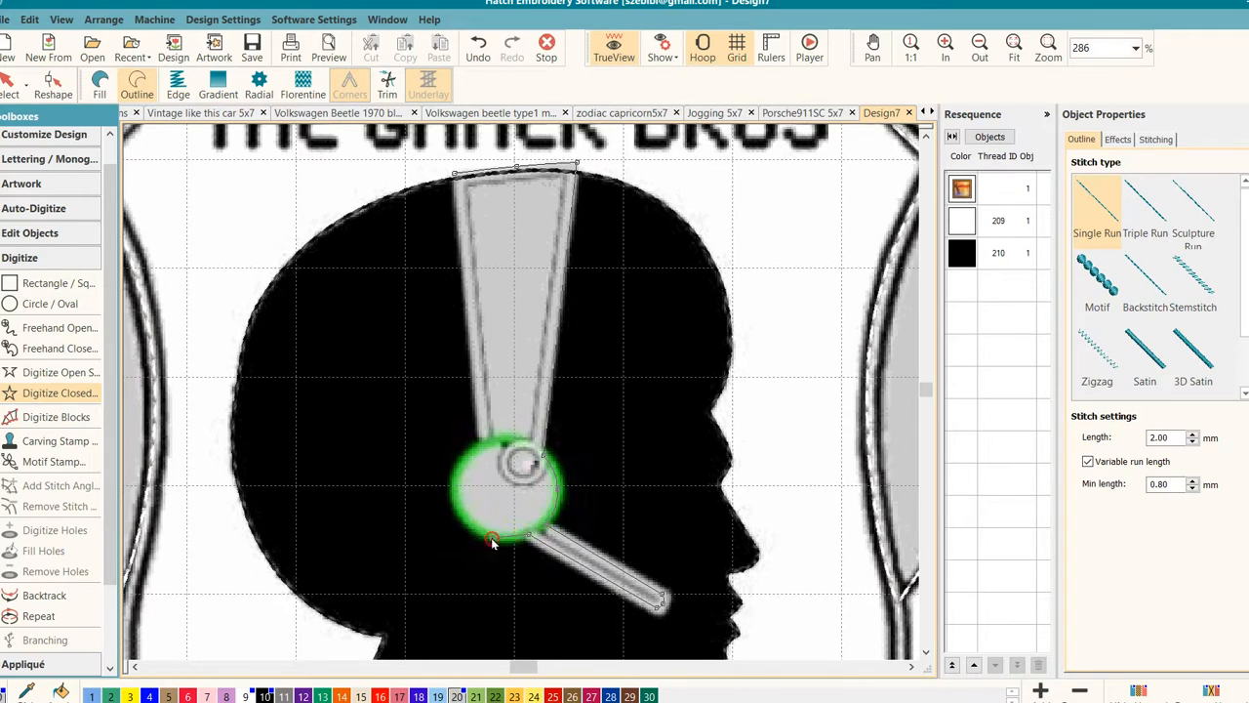
click(455, 500)
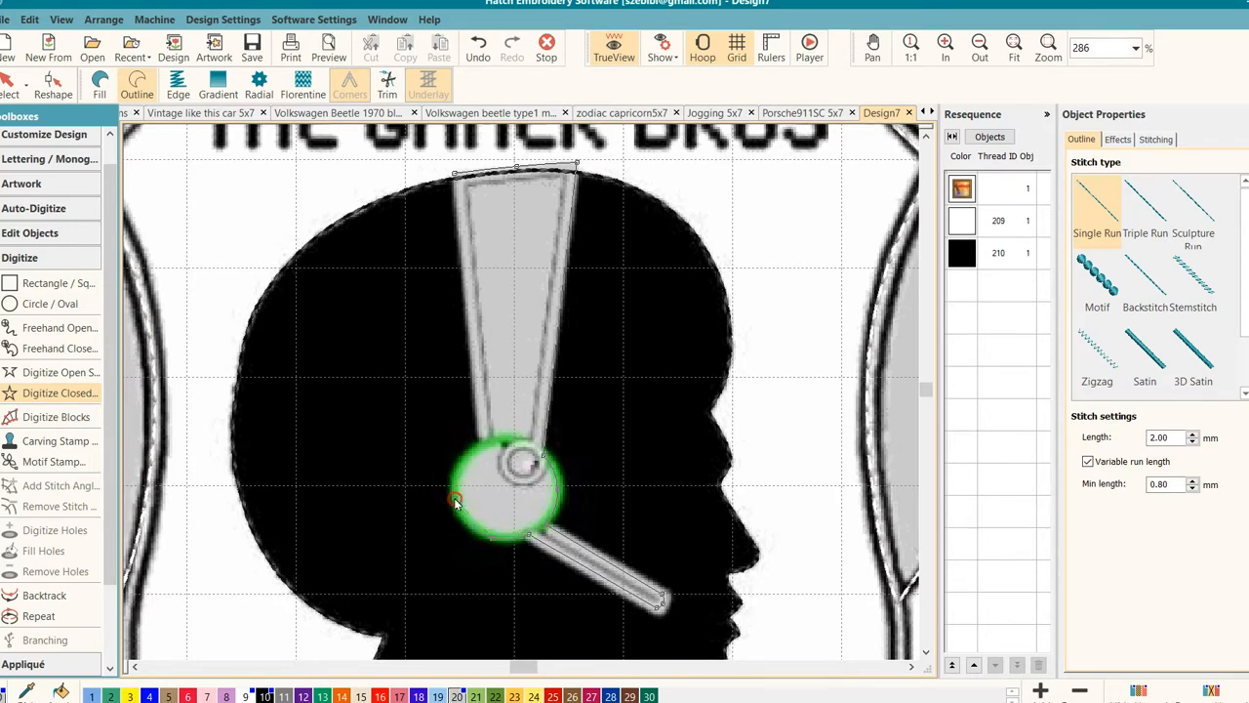
click(481, 449)
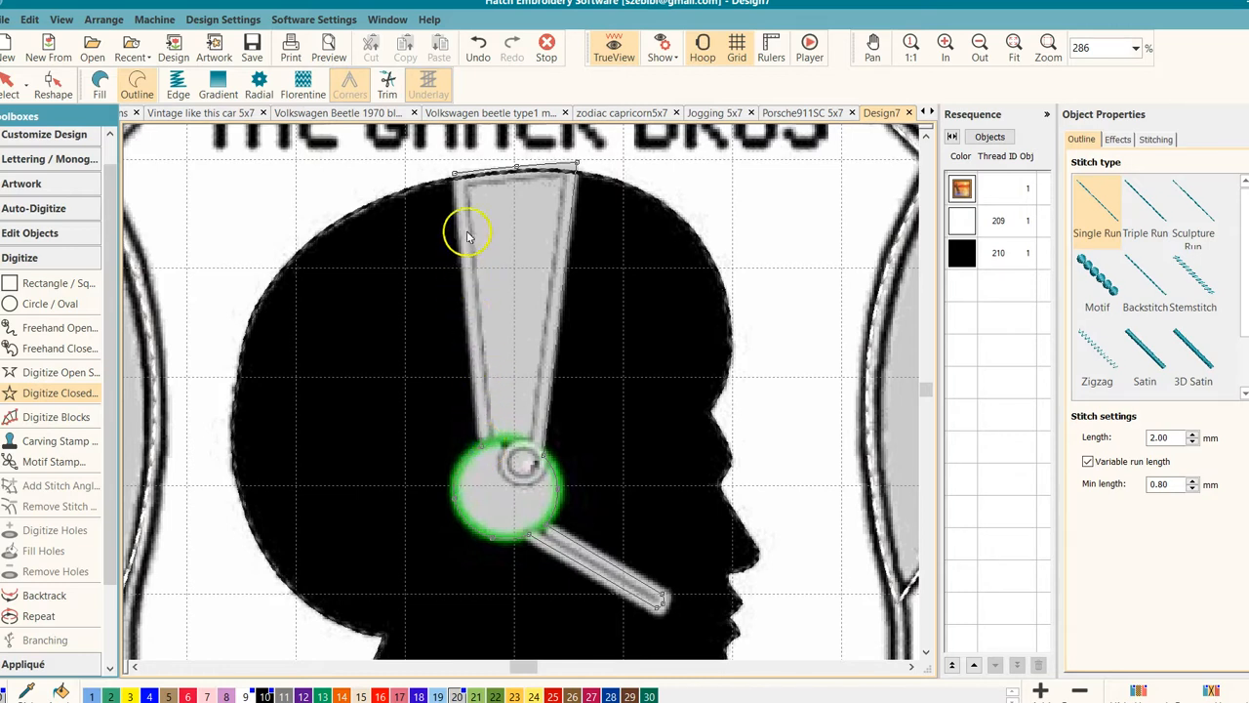
click(453, 174)
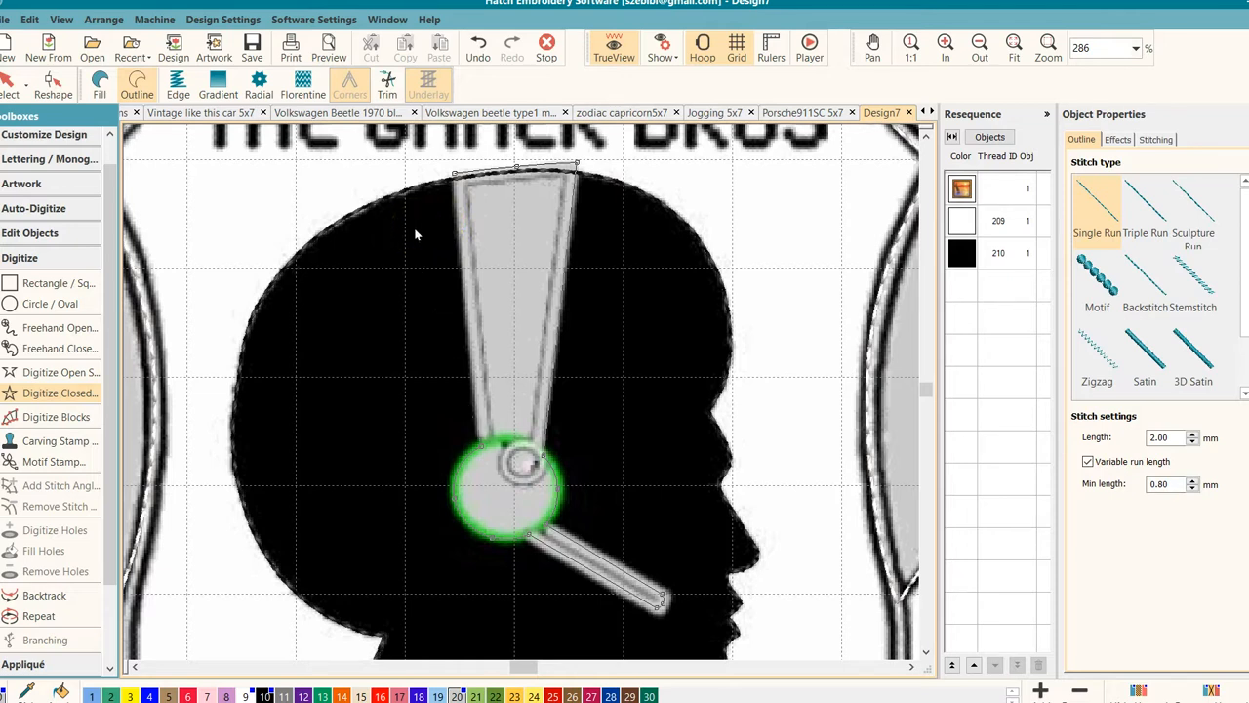
key(Return)
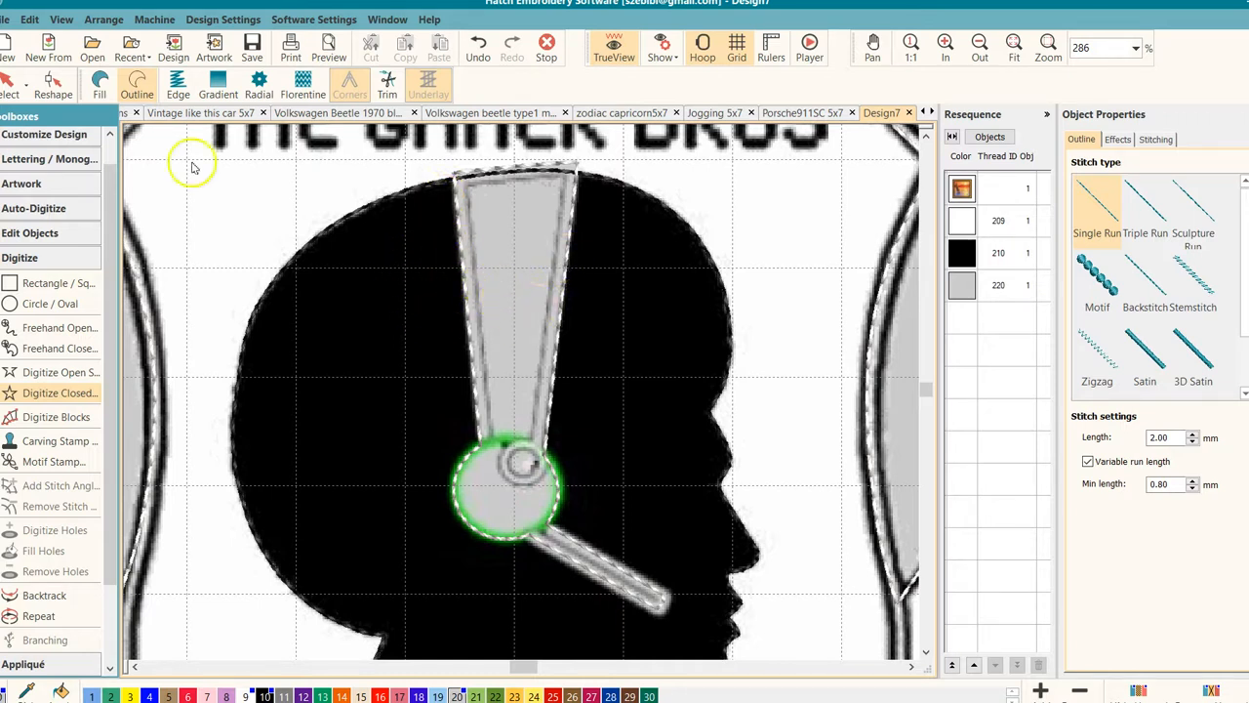
Preview the headset shape as a Tatami fill and return it to a Single Run outline.
click(10, 86)
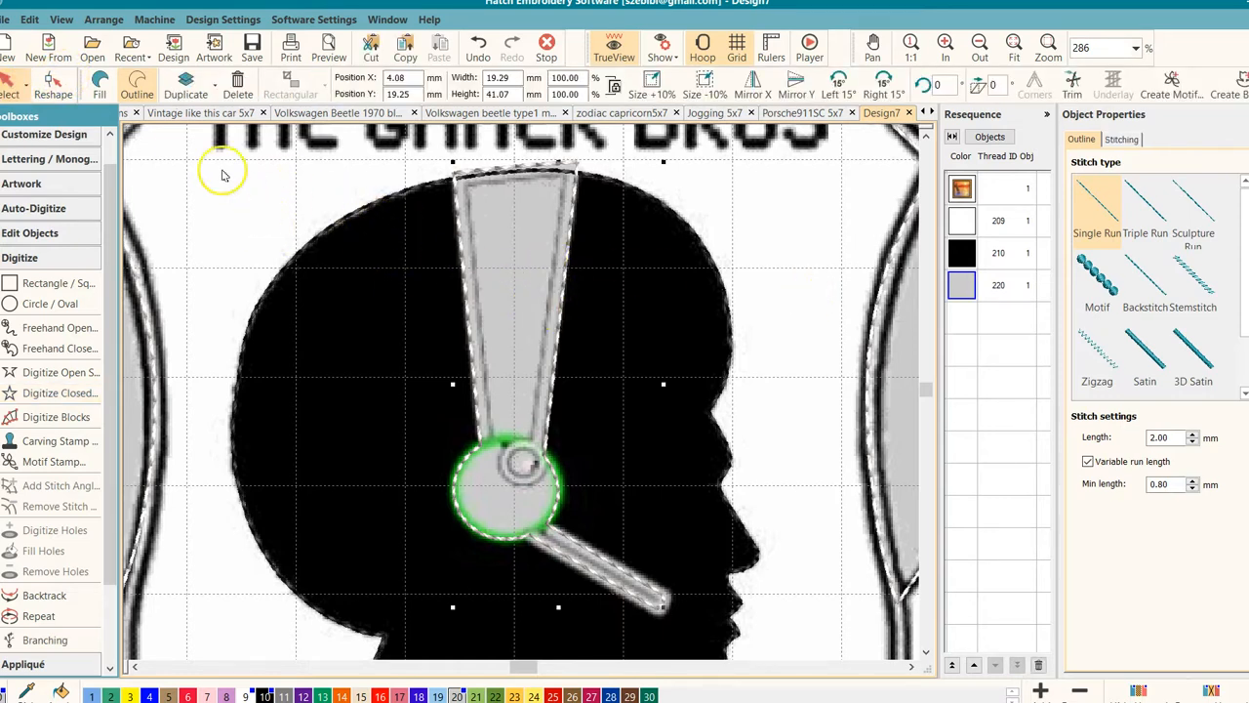
click(99, 92)
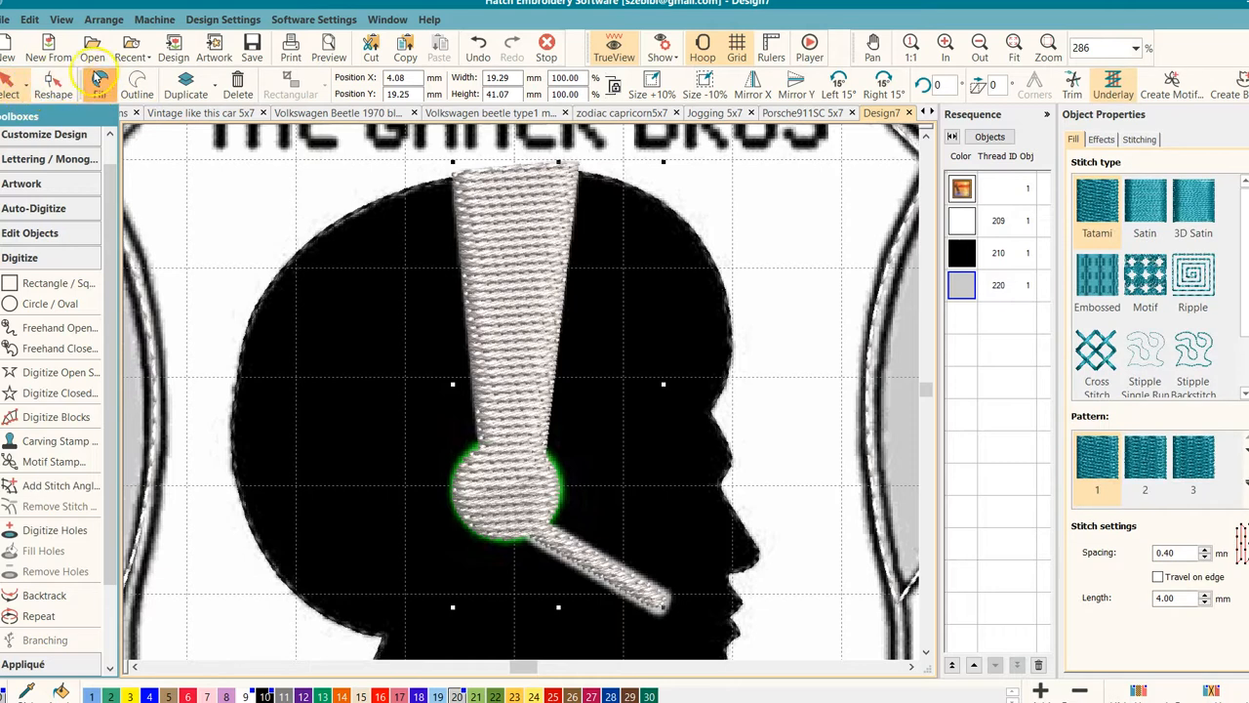
click(135, 88)
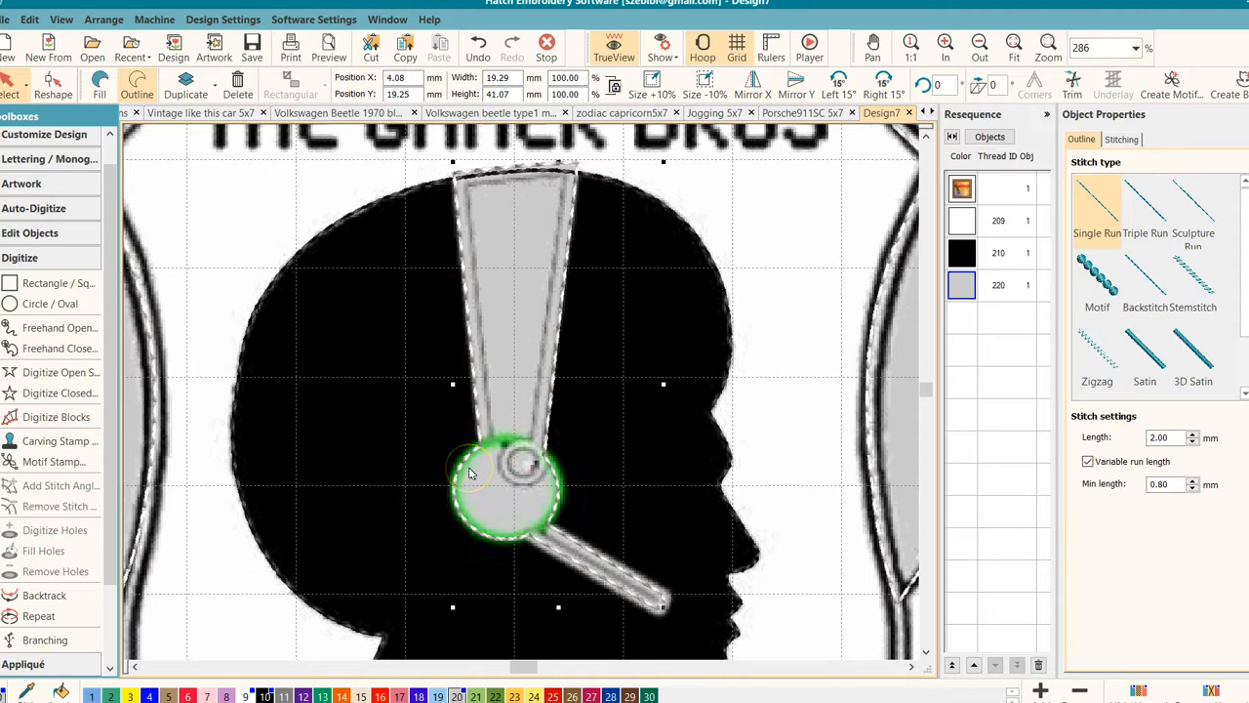
Digitize a closed circular outline in green colour 21 inside the earcup, about 8.1 by 7.8 mm.
click(60, 392)
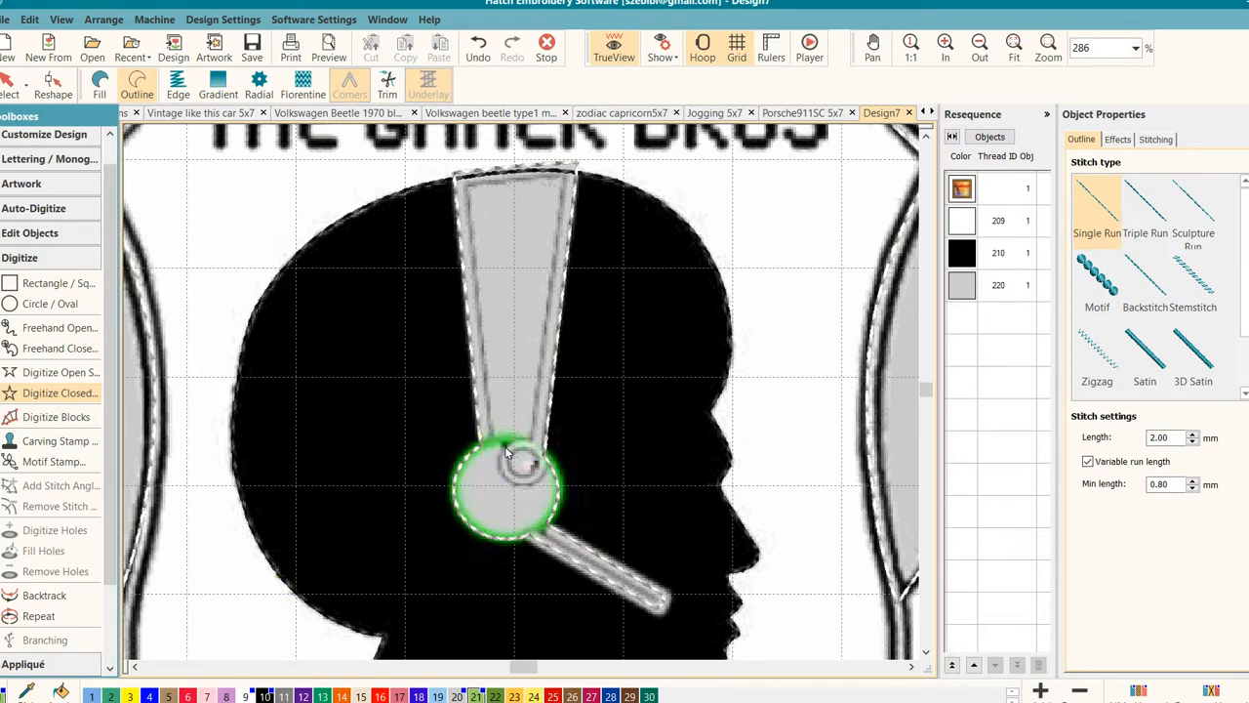
click(549, 500)
click(504, 534)
click(462, 488)
key(Return)
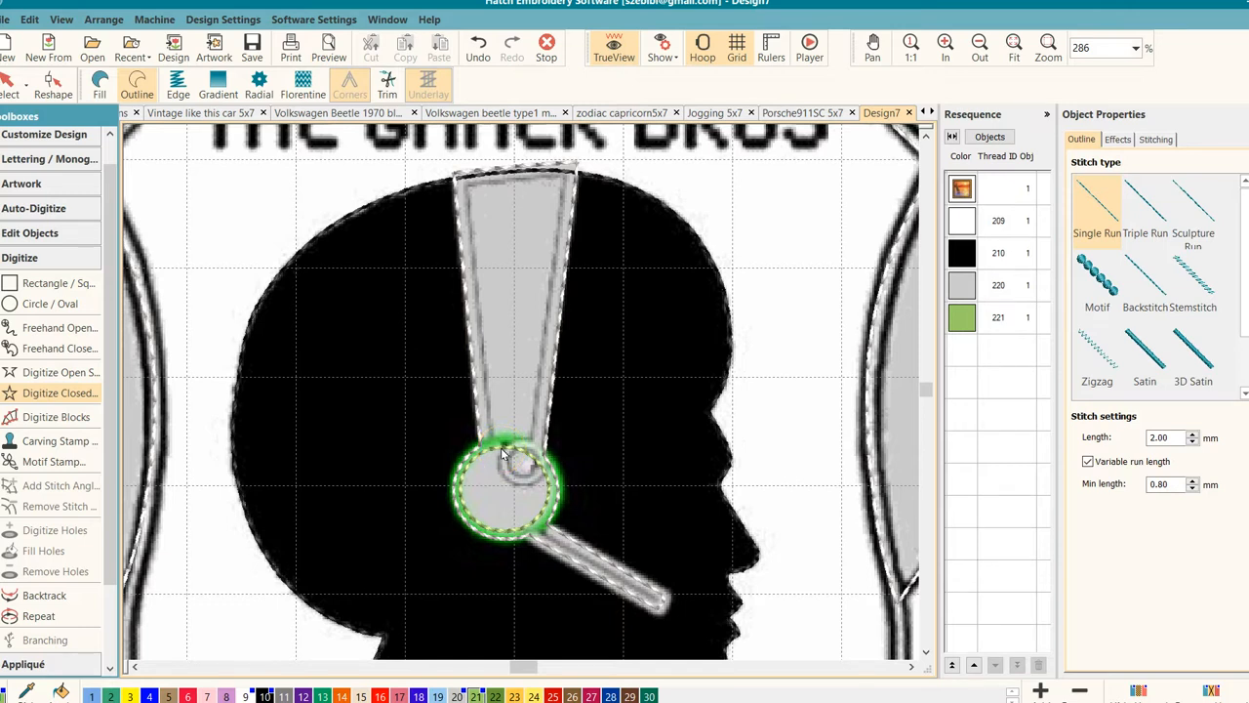
key(Escape)
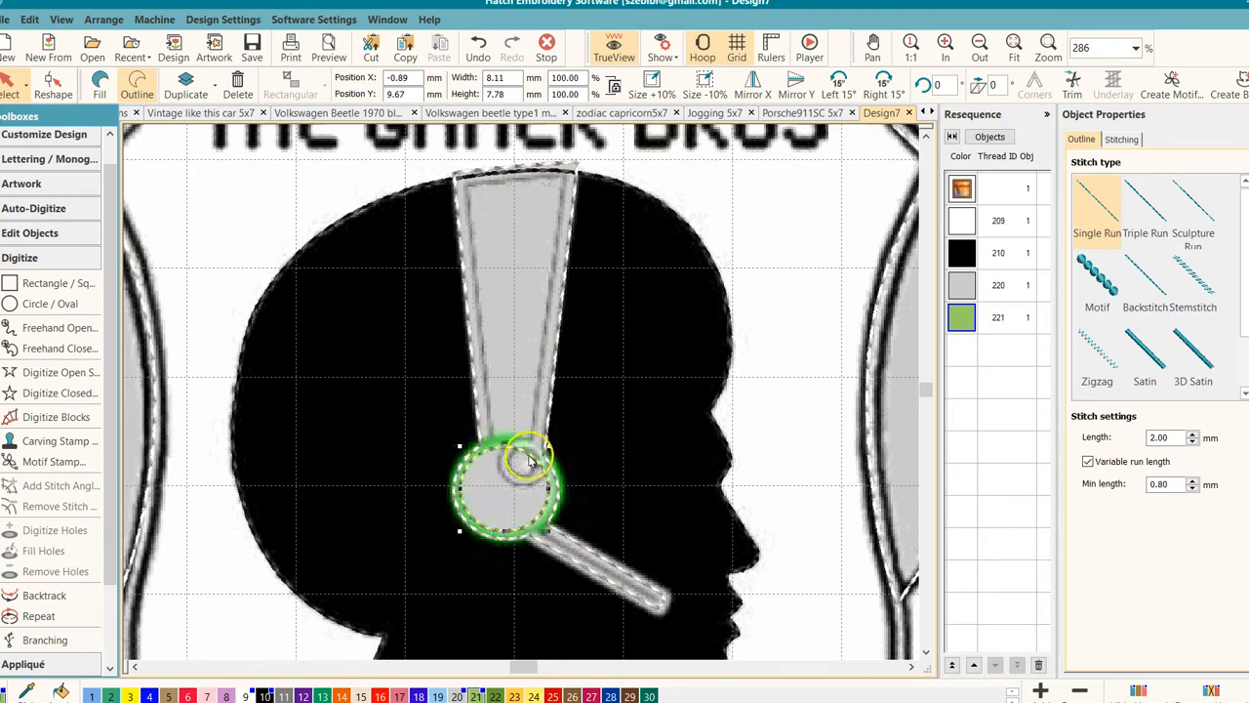
Enlarge the green circle to about 10.2 by 9.8 mm so it surrounds the earcup's green ring.
drag(548, 445, 563, 437)
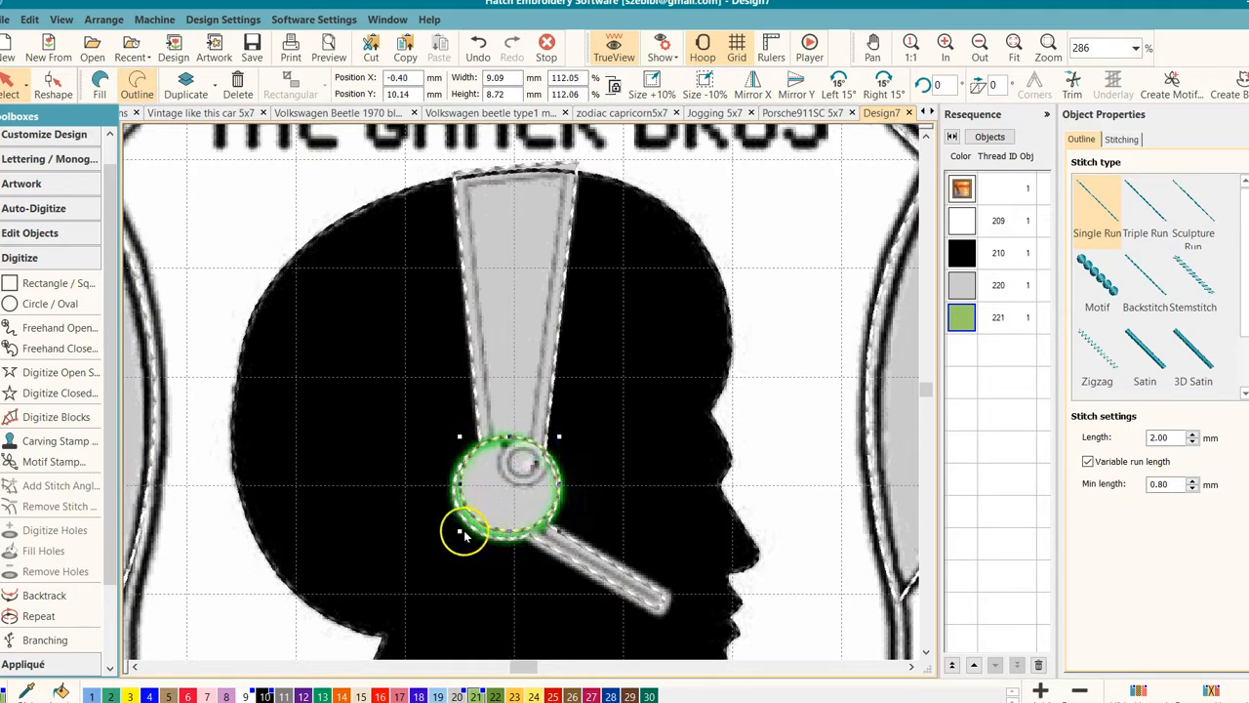
drag(460, 529, 452, 543)
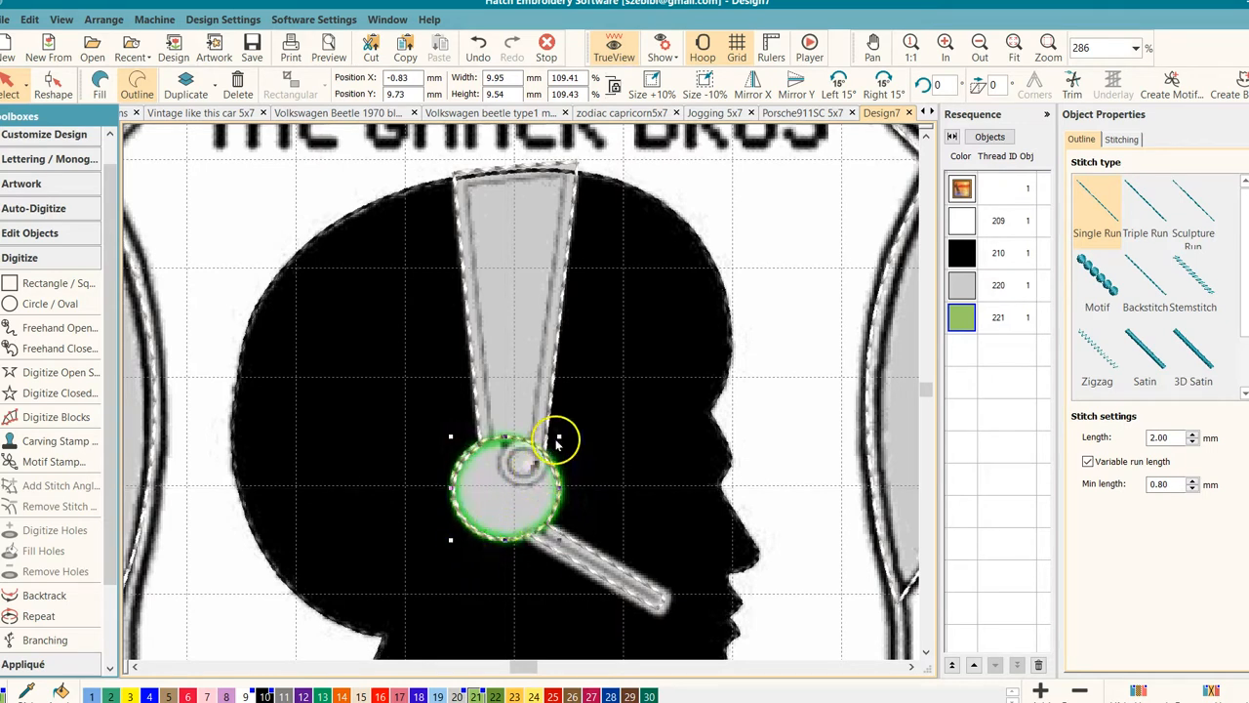
drag(559, 438, 566, 432)
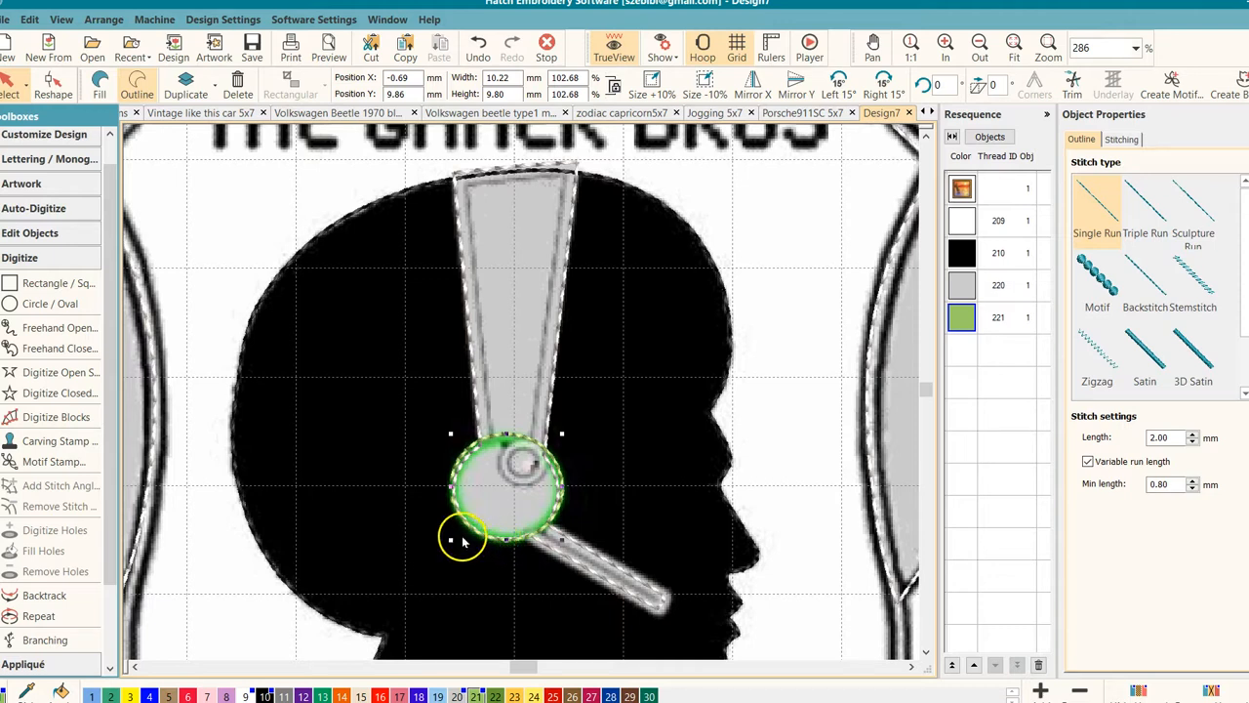
drag(451, 538, 451, 547)
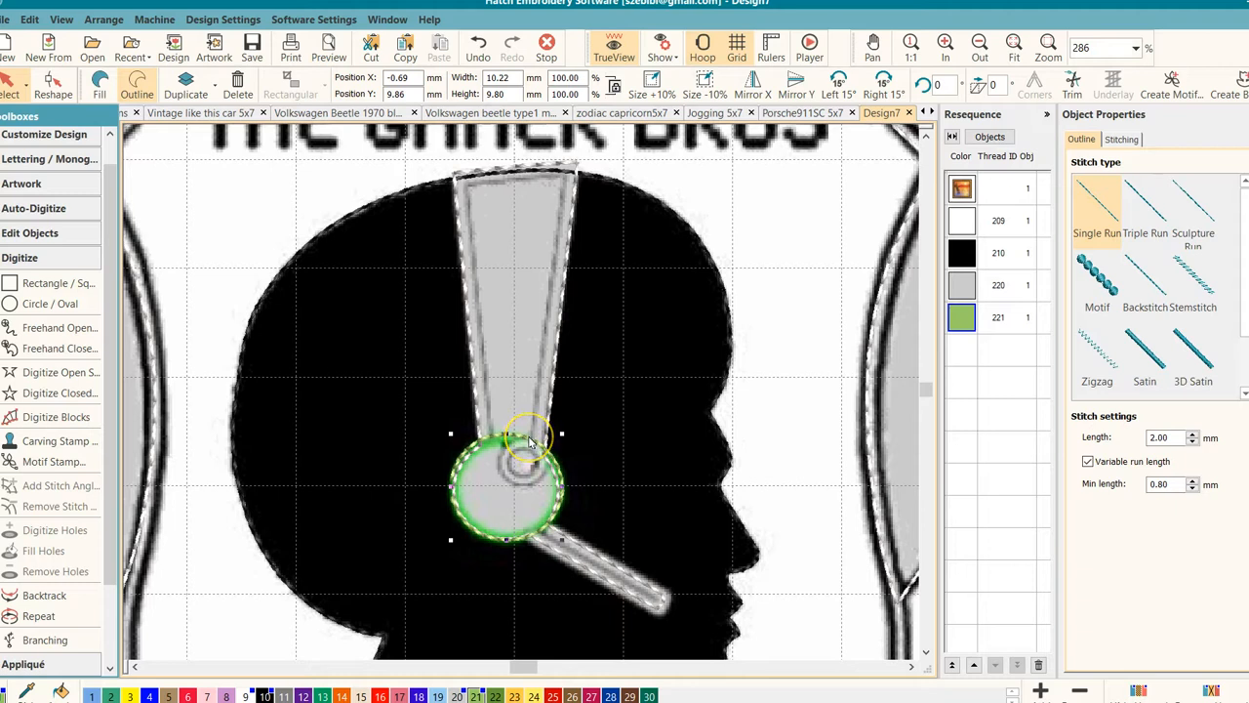
Move the green circle off the earcup onto the face area and duplicate it in place.
drag(612, 425, 661, 403)
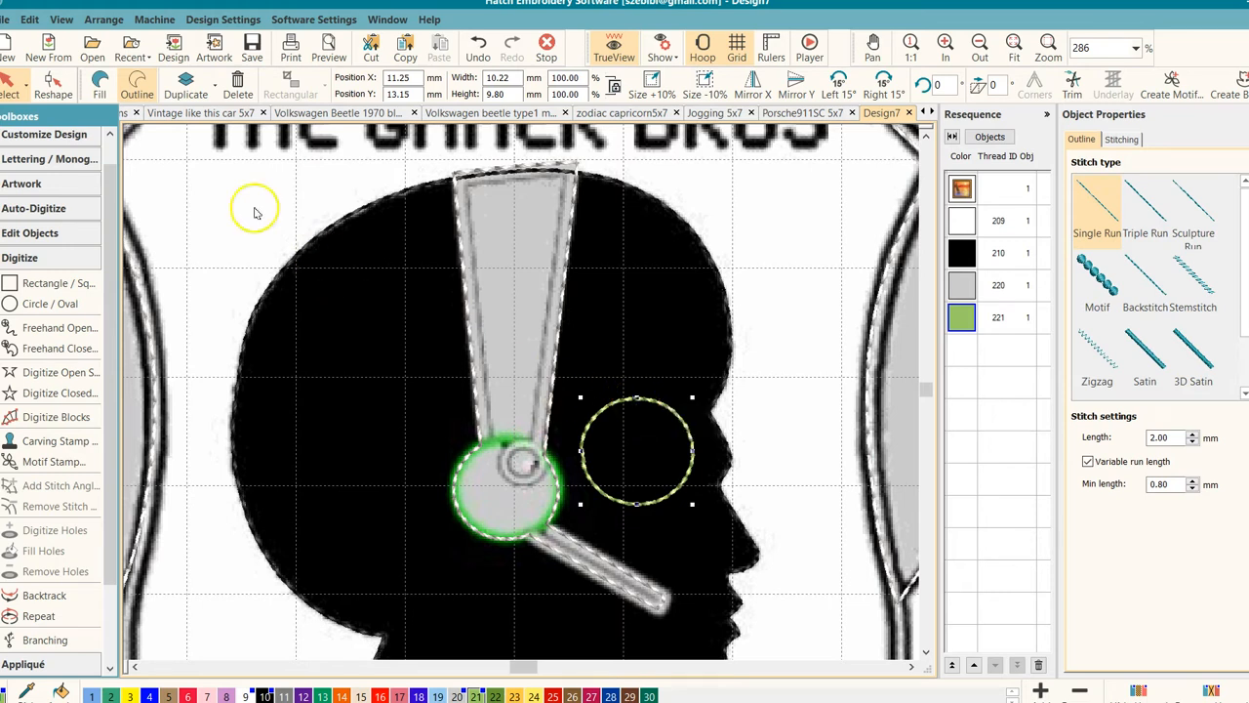
click(185, 83)
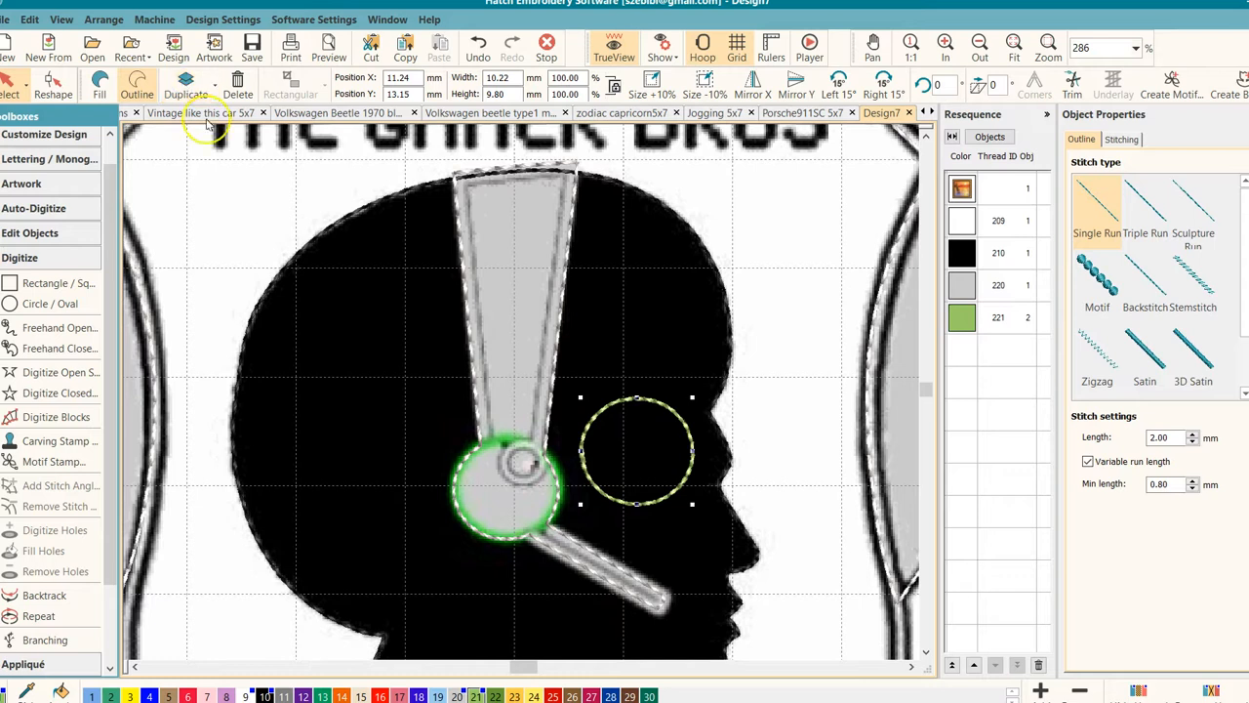
Shrink the duplicated green circle by 10% and align both circles on their centers.
click(699, 90)
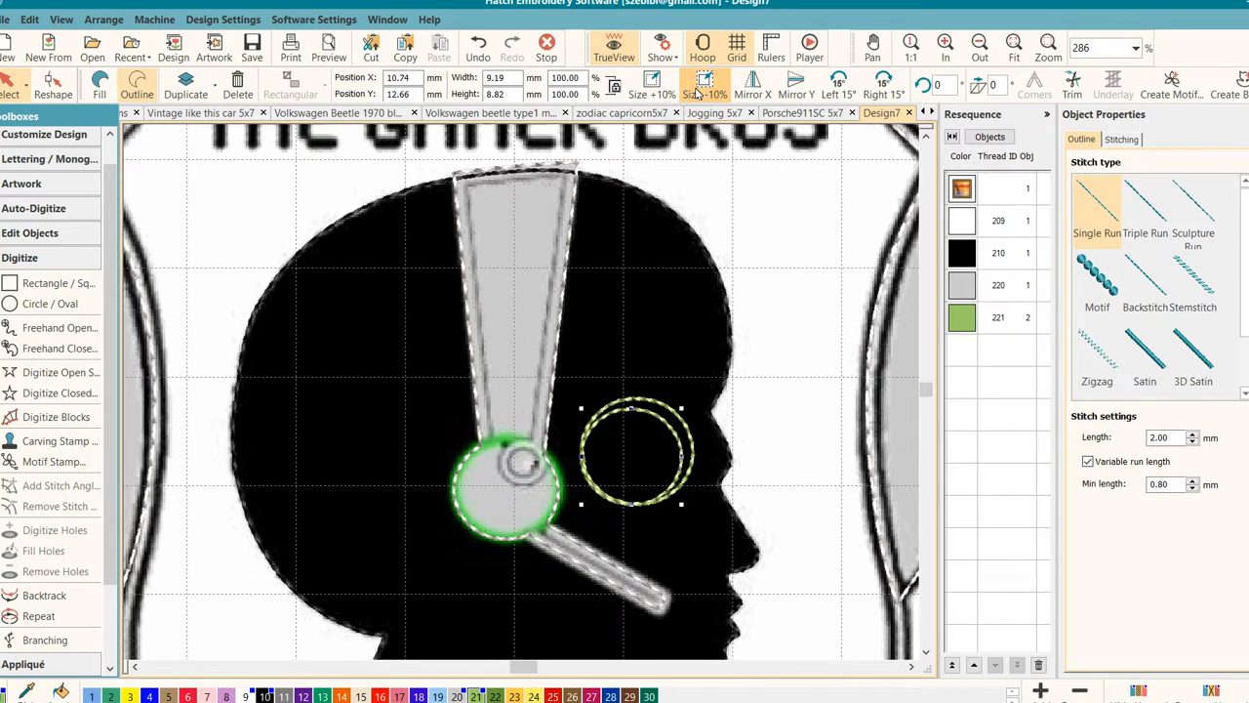
click(649, 415)
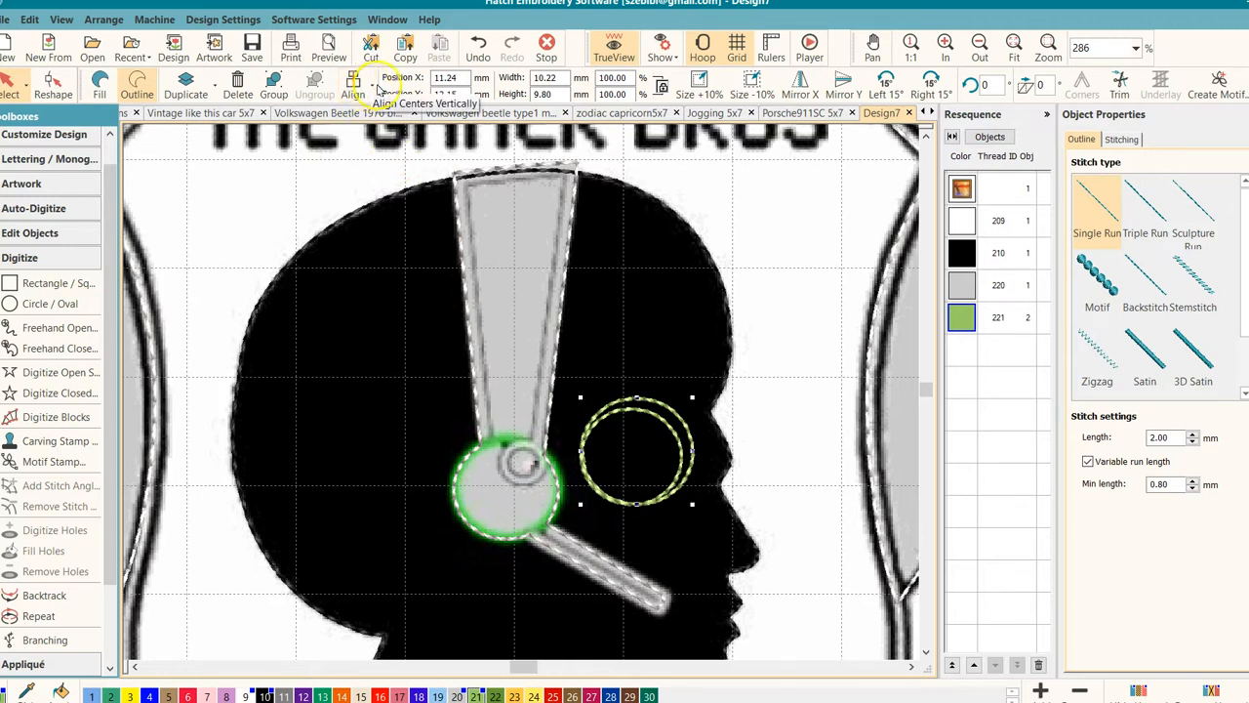
click(373, 89)
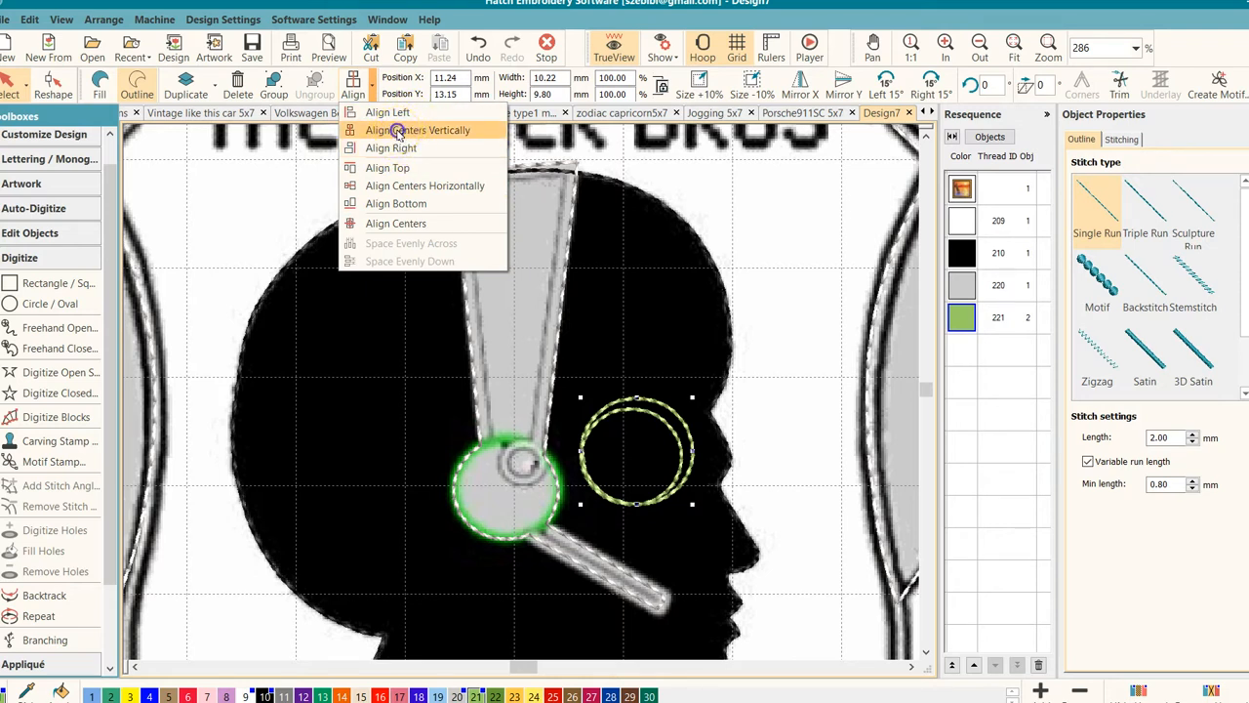
click(397, 131)
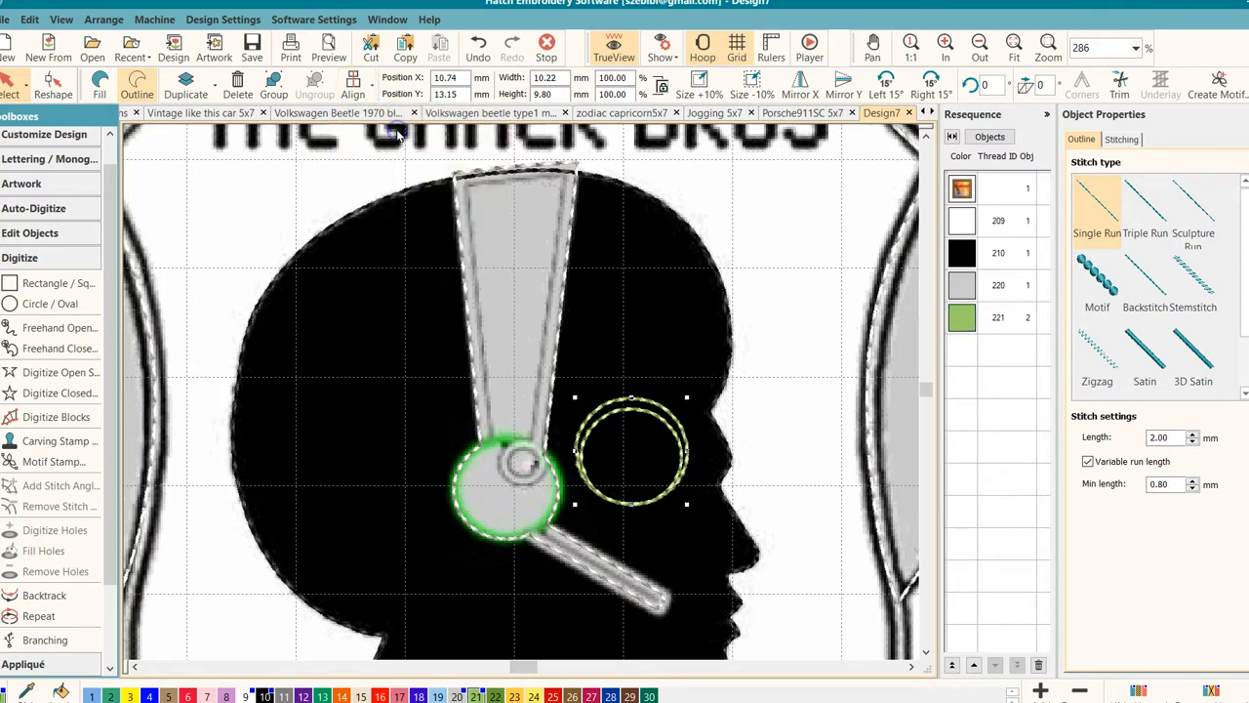
click(358, 87)
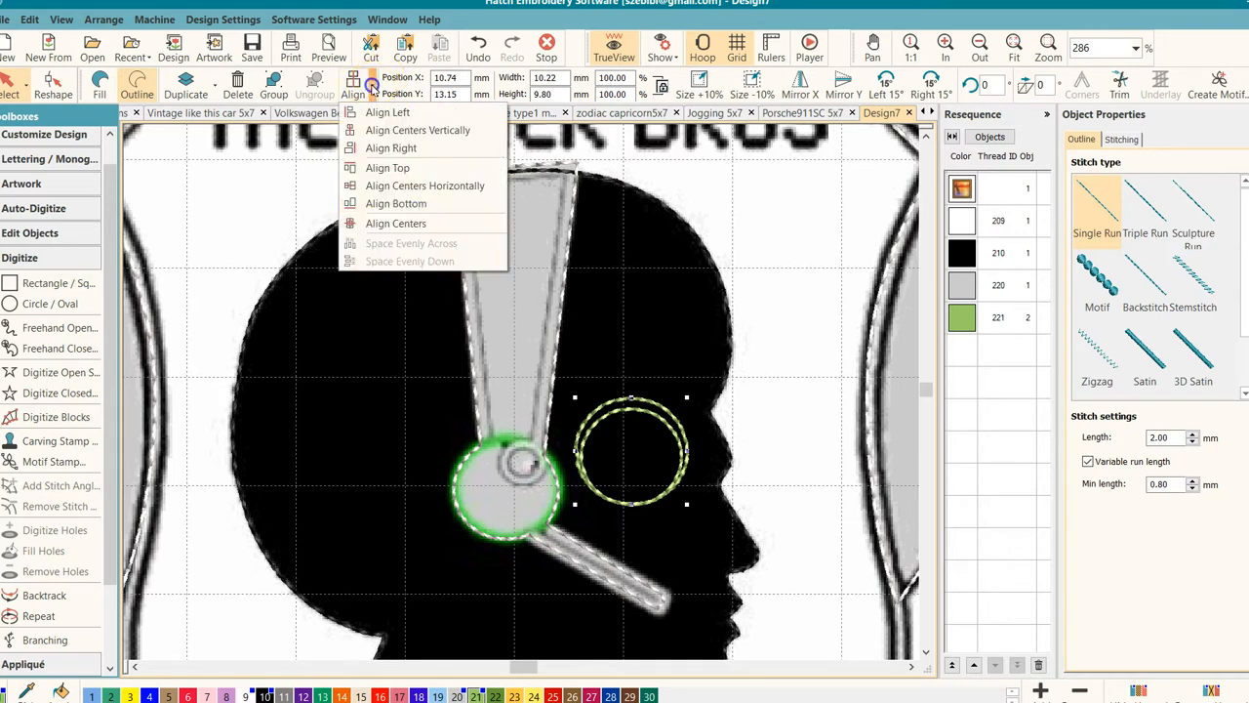
click(373, 228)
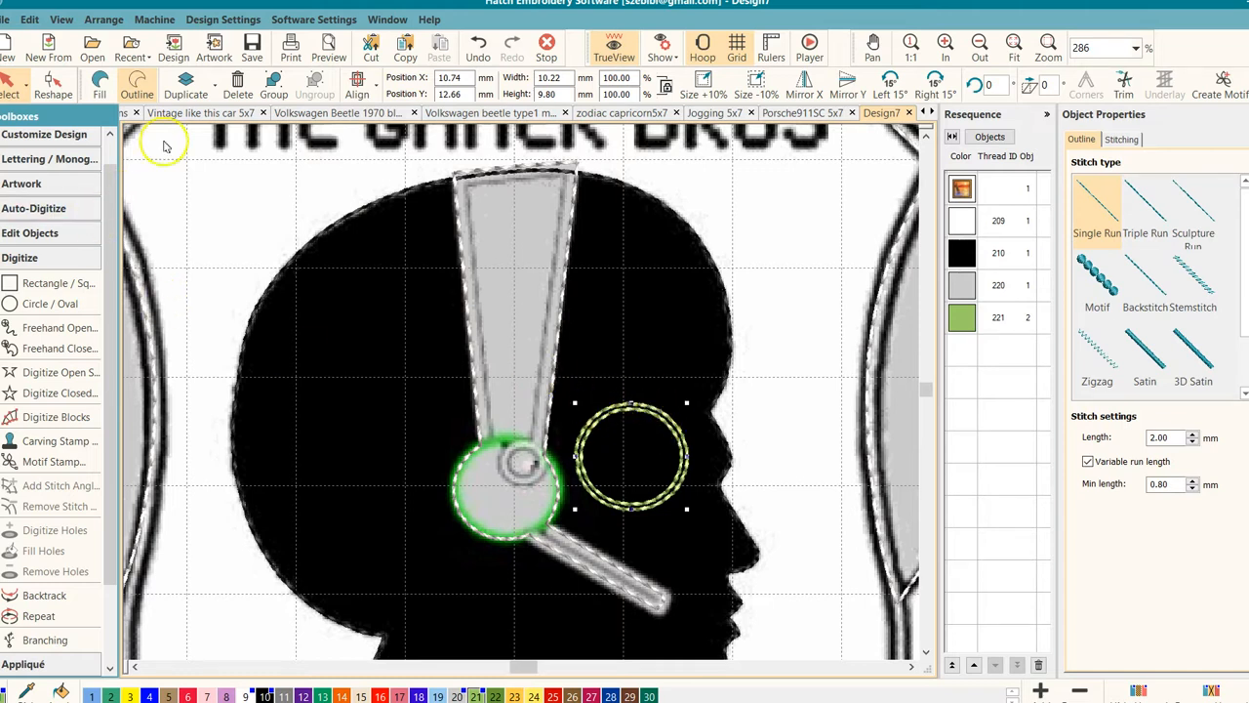
Convert both green circles to Tatami fills and select the smaller inner one.
click(101, 90)
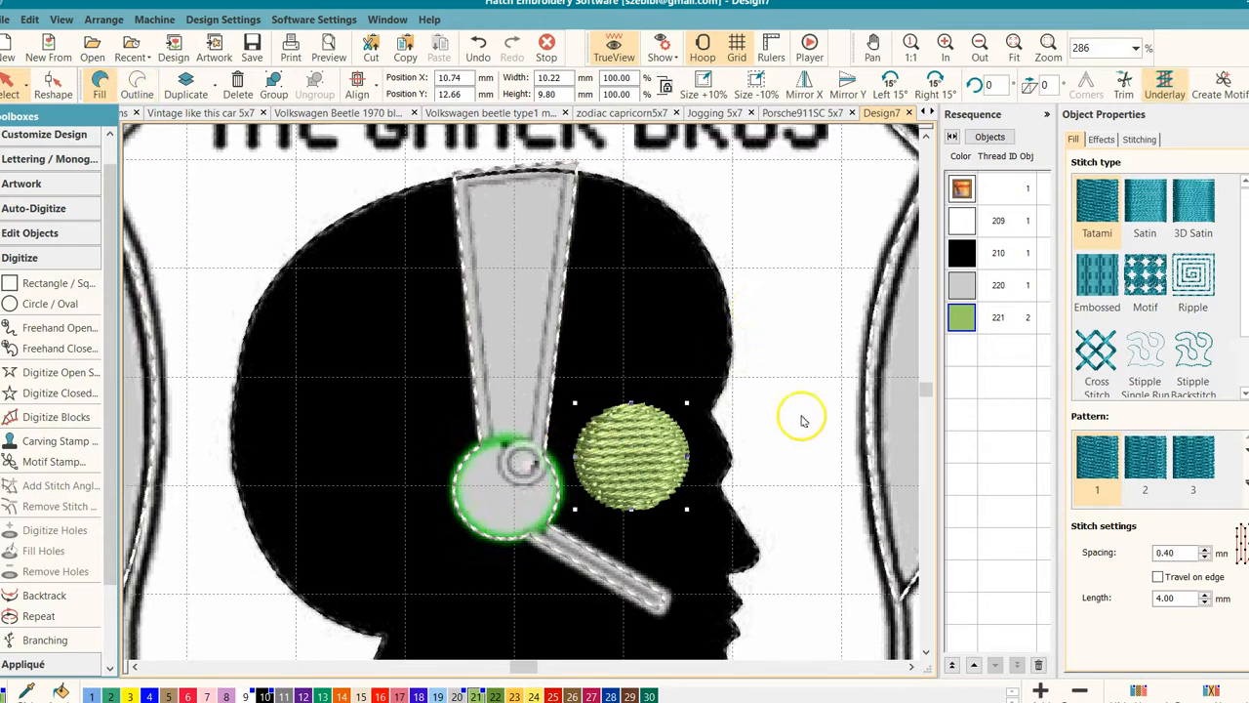
click(778, 375)
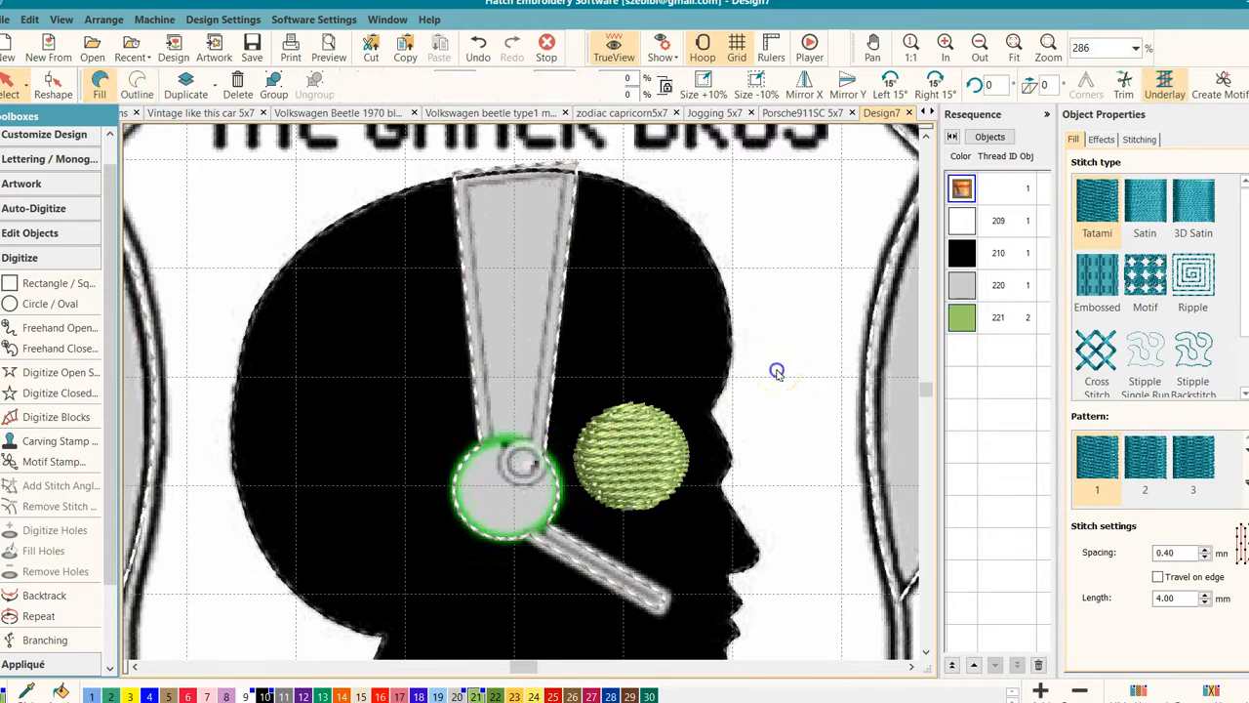
click(633, 458)
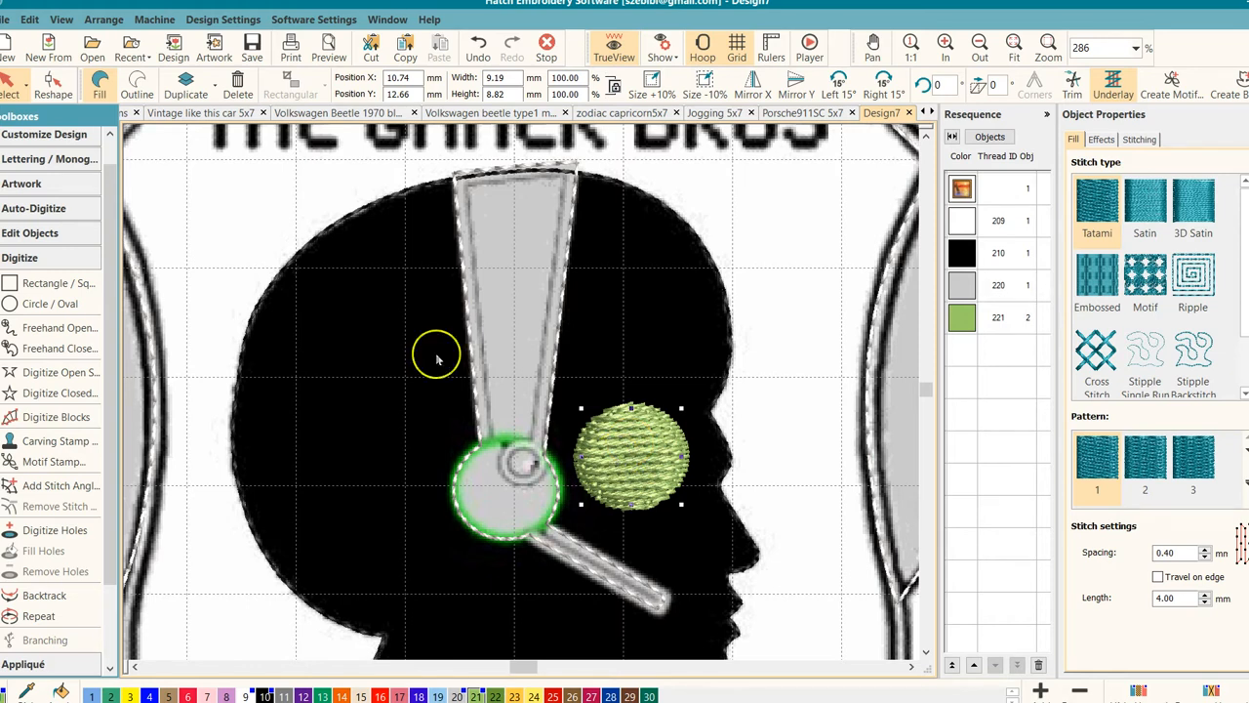
Set the Remove Overlaps value to 0.00 mm in the embroidery settings.
click(323, 21)
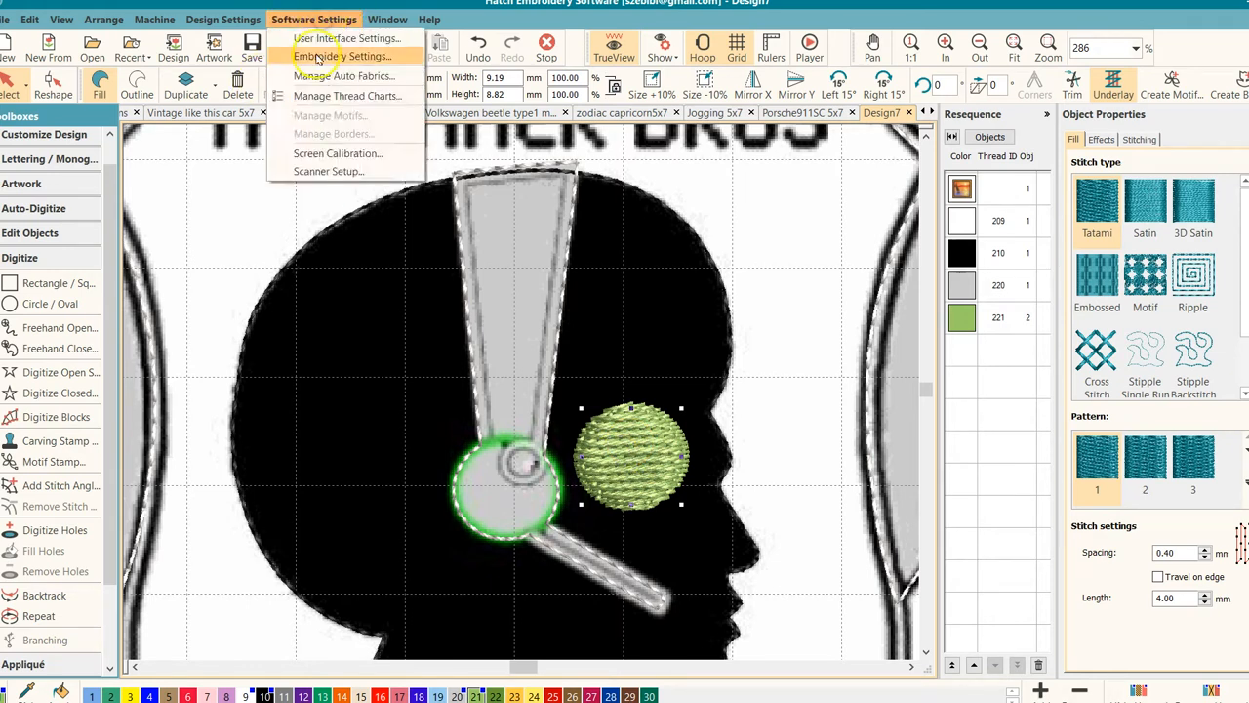
click(332, 56)
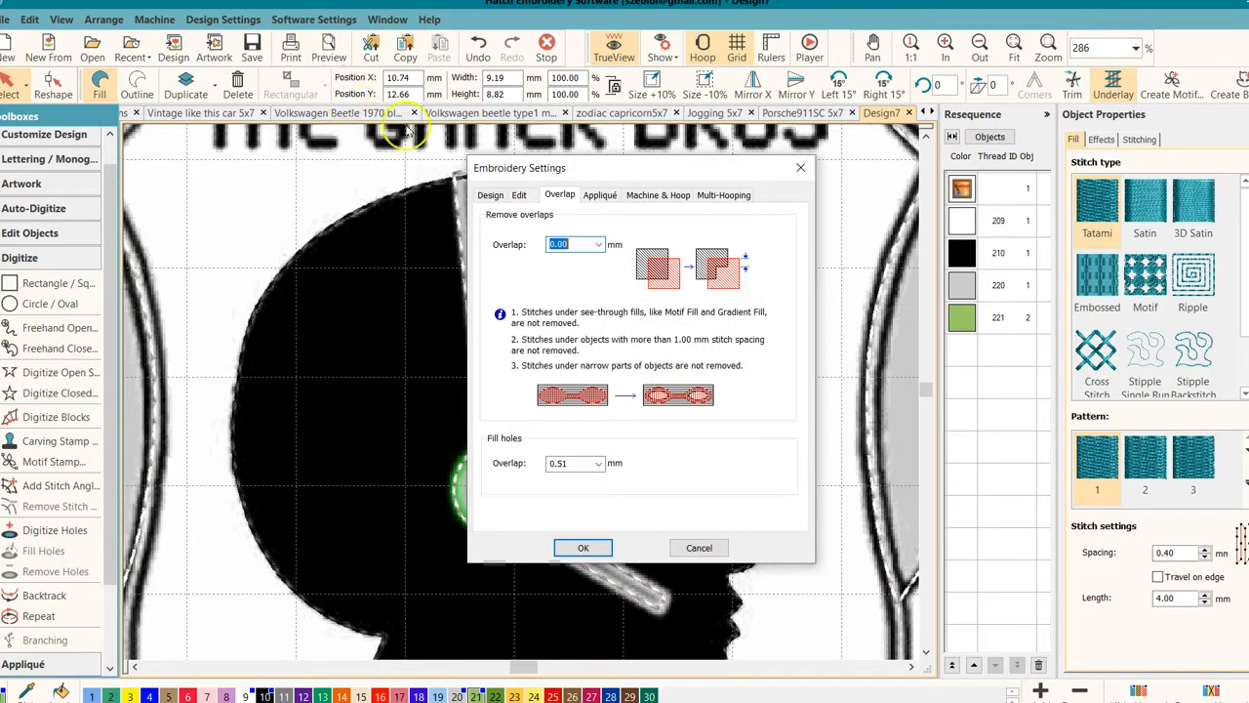
click(562, 196)
click(558, 243)
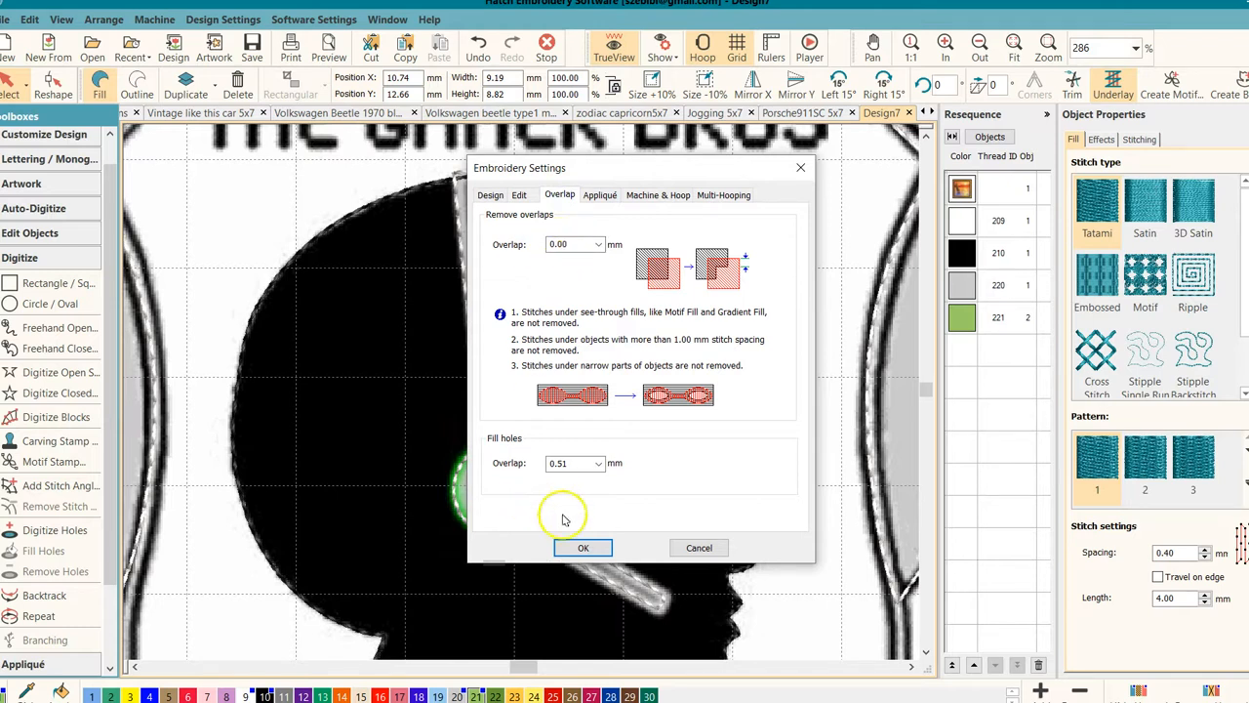
click(574, 546)
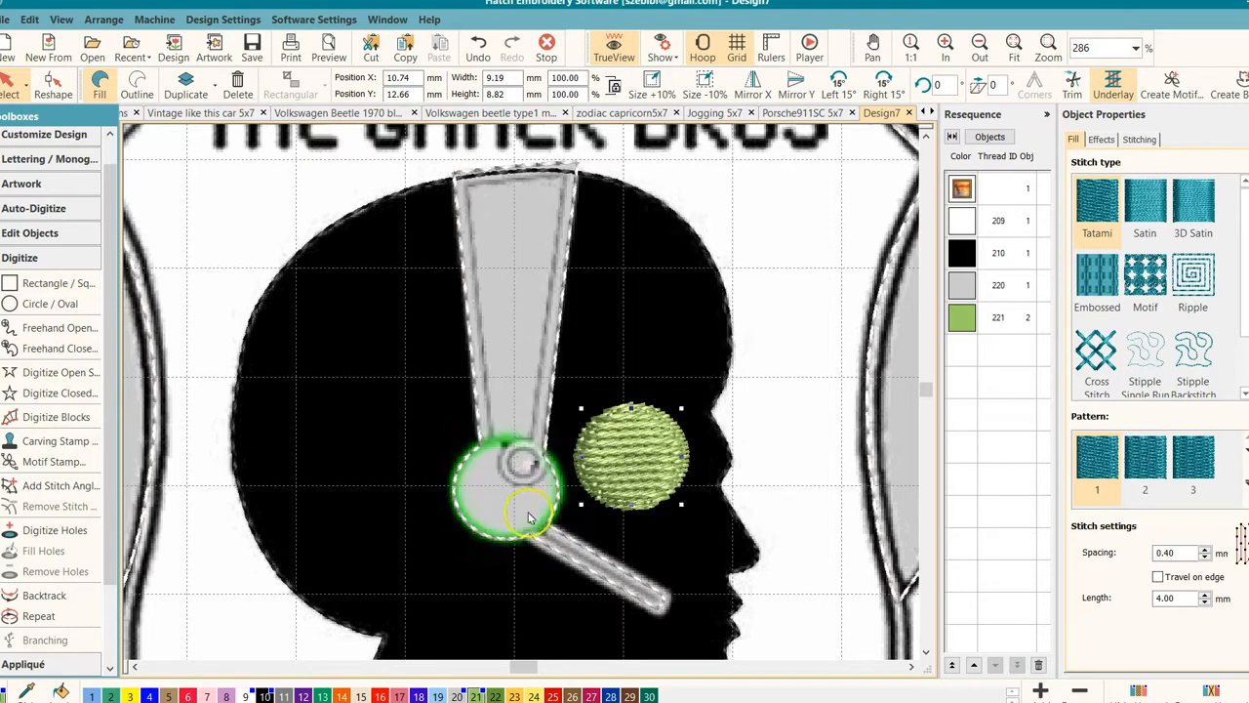
Cut the smaller circle out of the larger one with Remove Overlaps and delete the smaller circle.
click(35, 283)
click(35, 244)
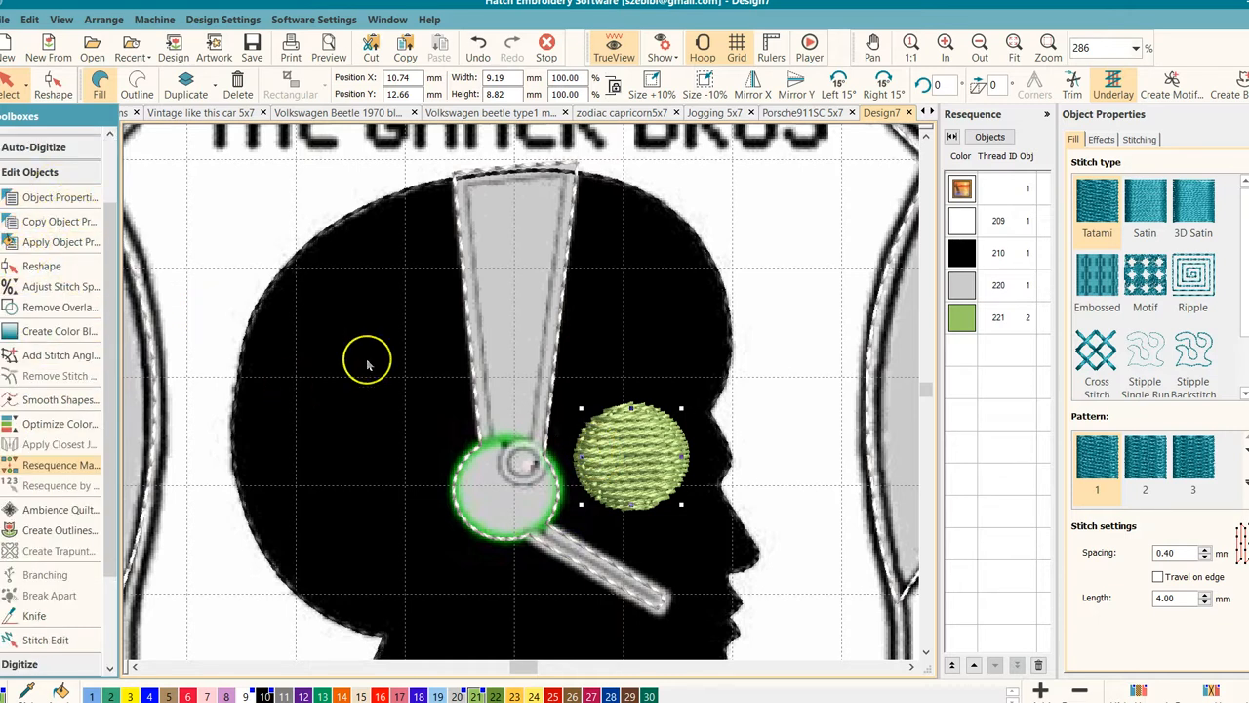
click(58, 308)
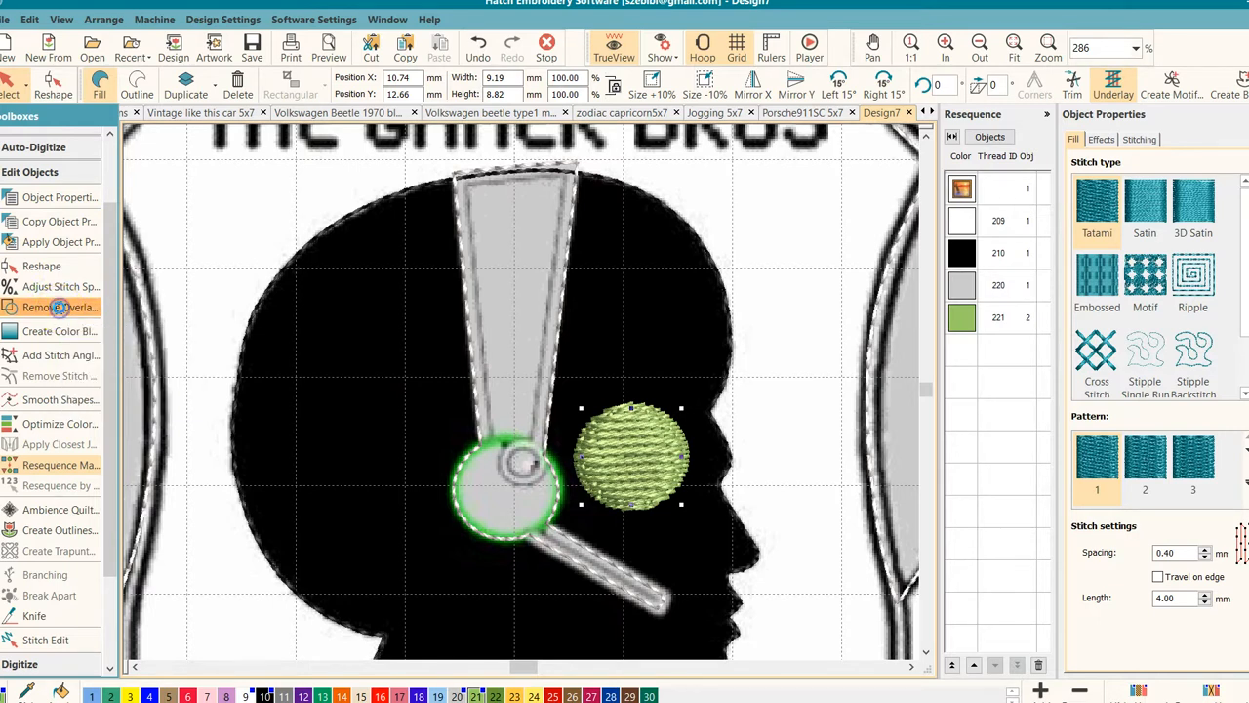
click(621, 475)
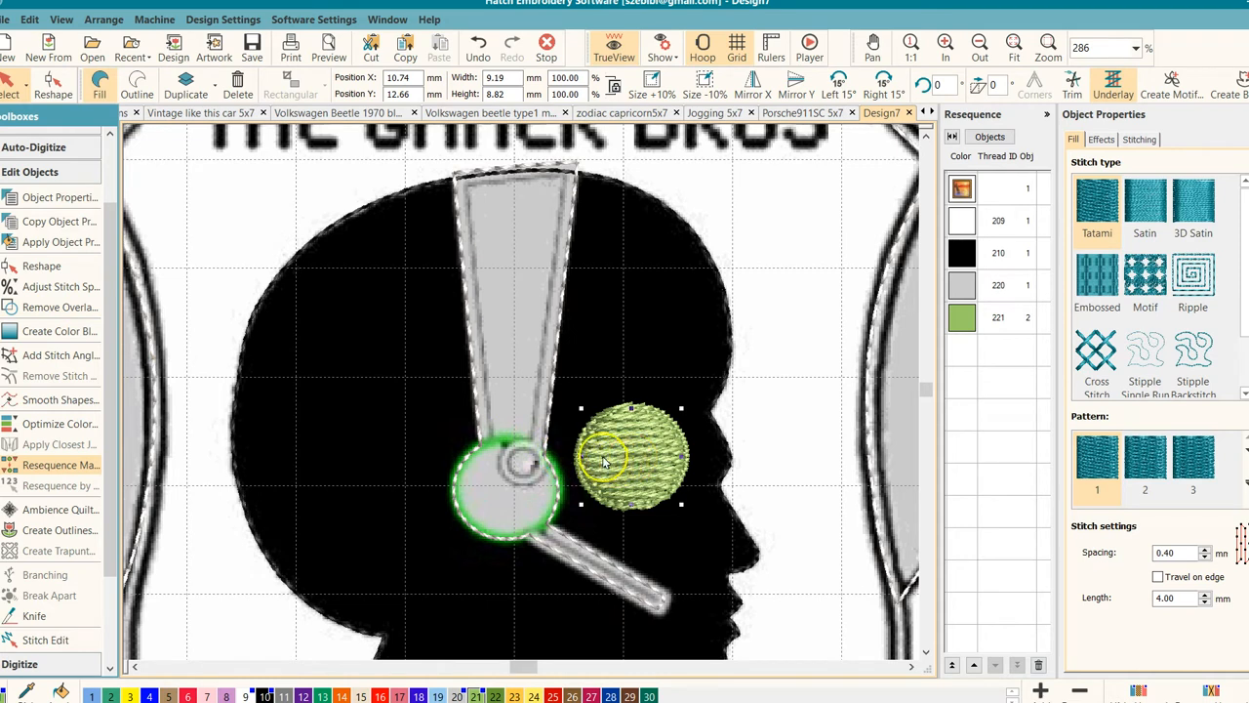
key(Delete)
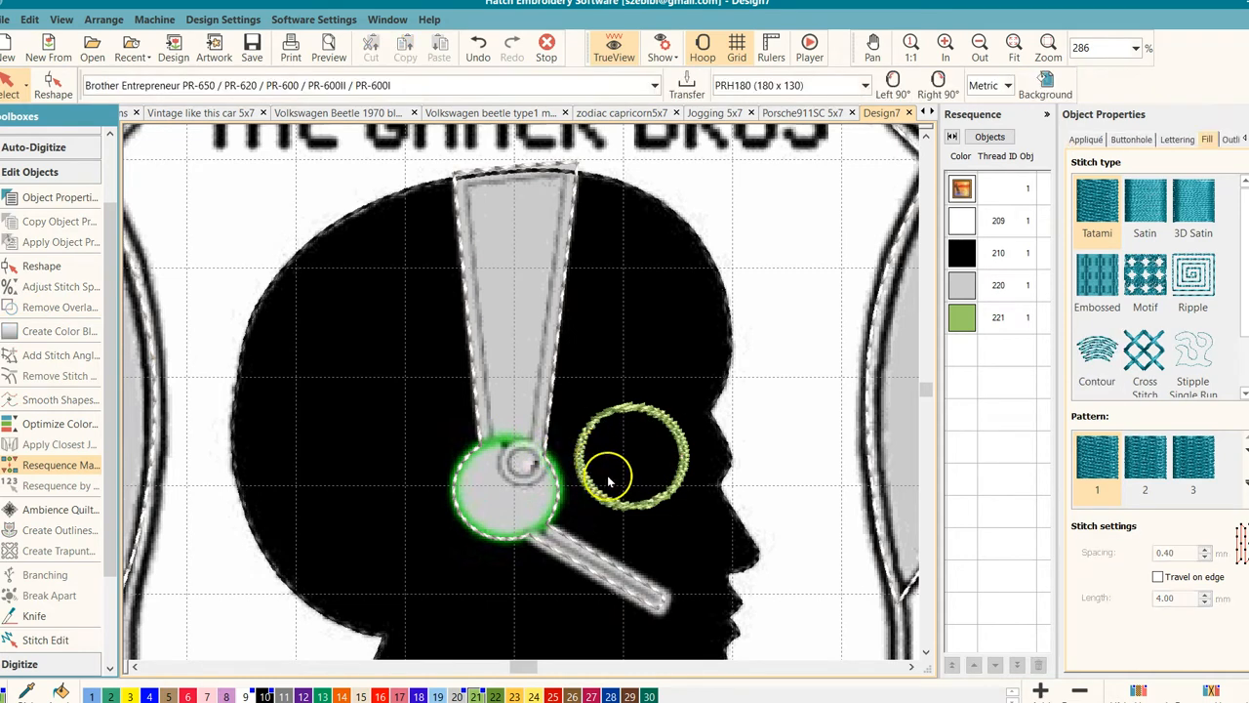
Change the green ring to a Satin fill and add stitch angles across its band at the top, right, left and bottom.
click(660, 417)
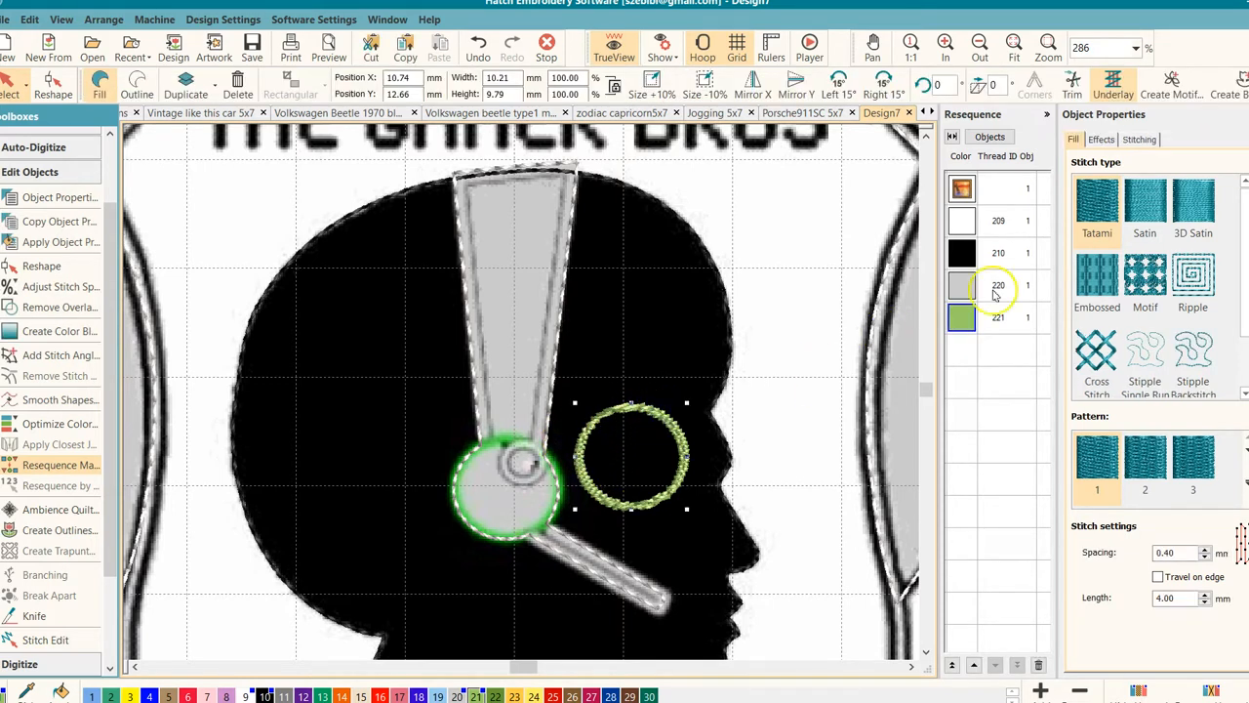
click(1138, 214)
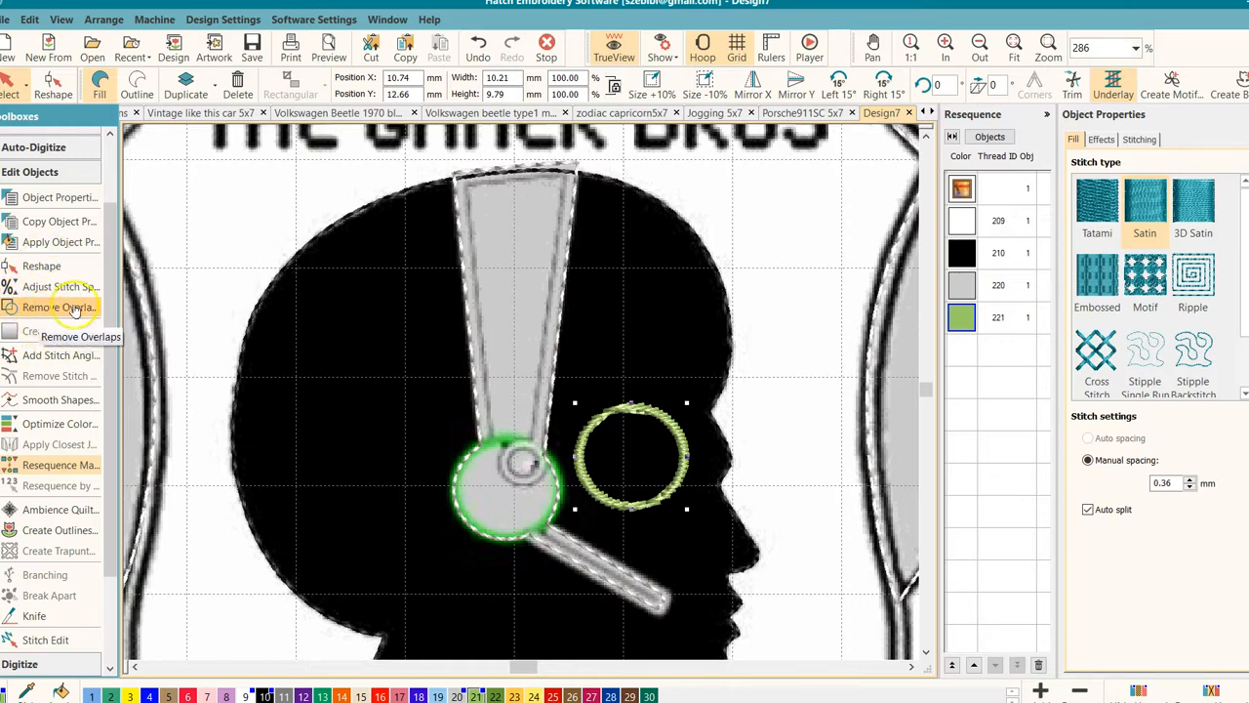
click(41, 361)
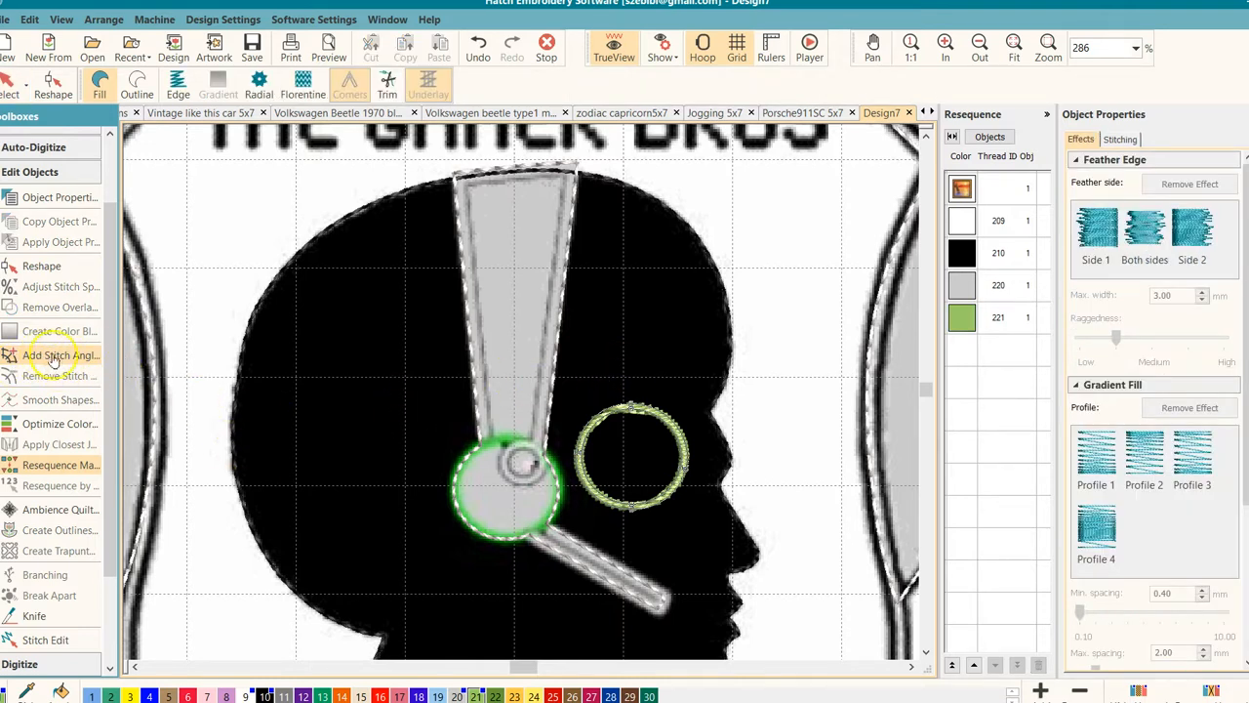
click(631, 380)
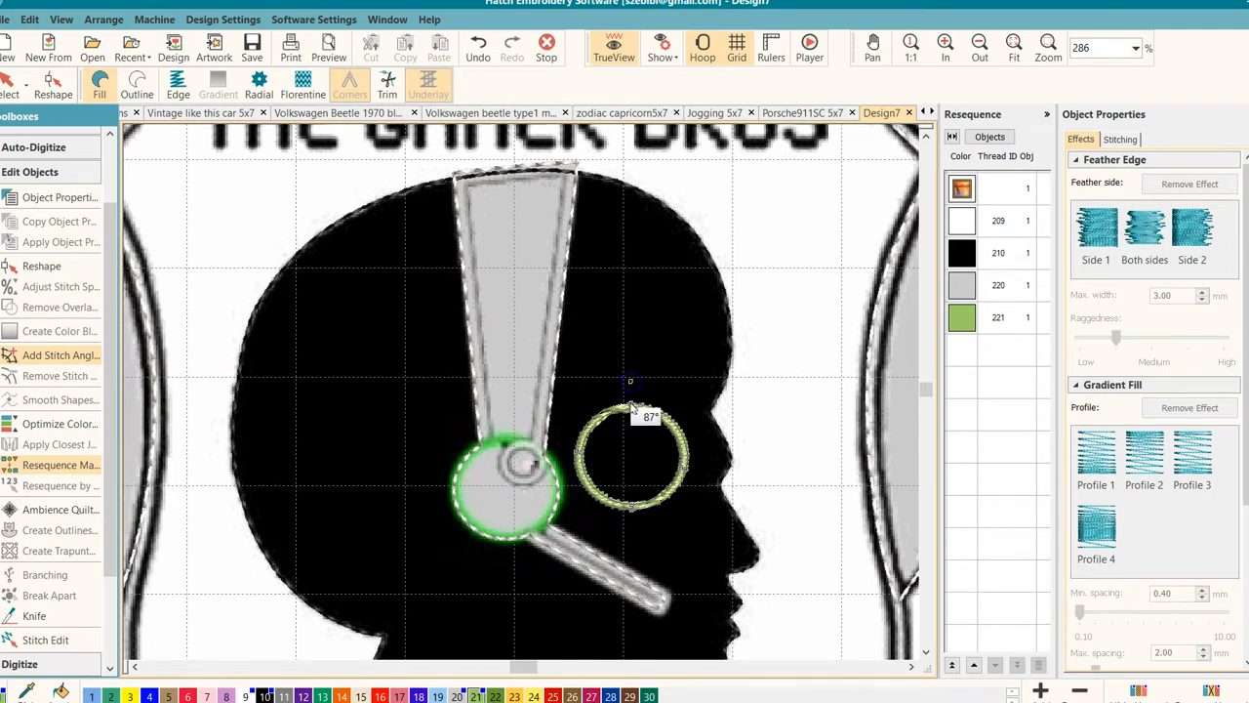
click(631, 436)
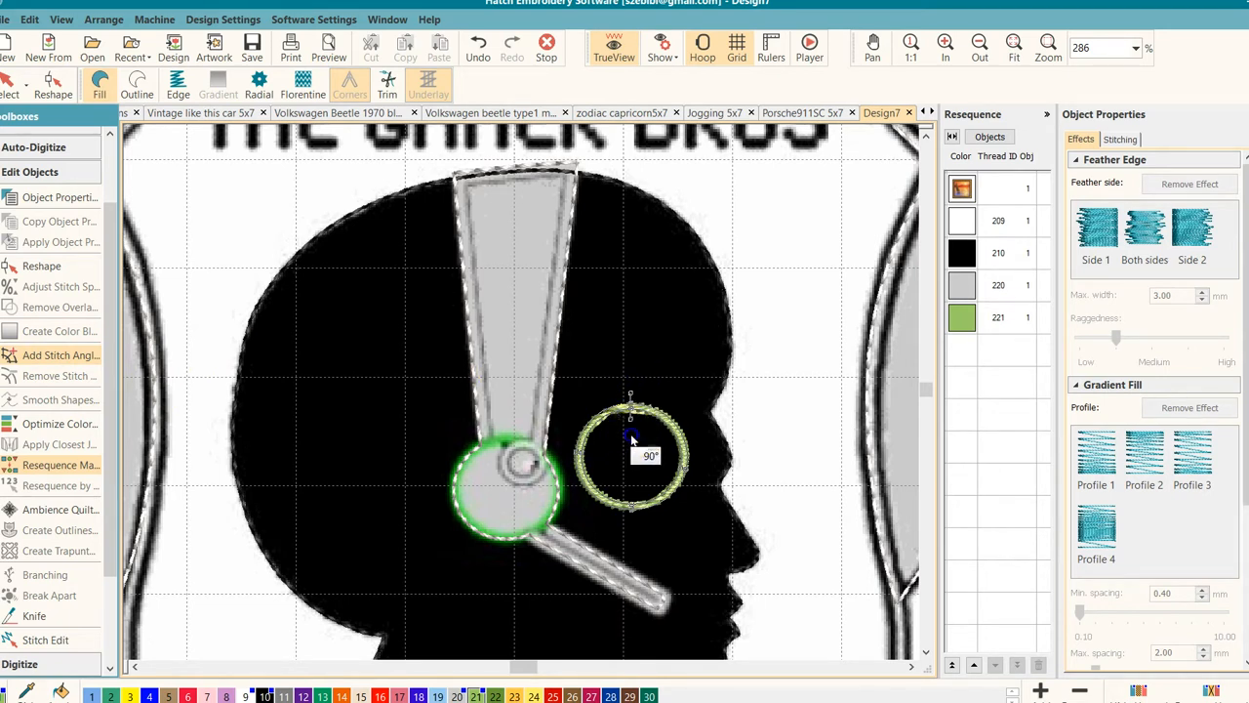
click(655, 455)
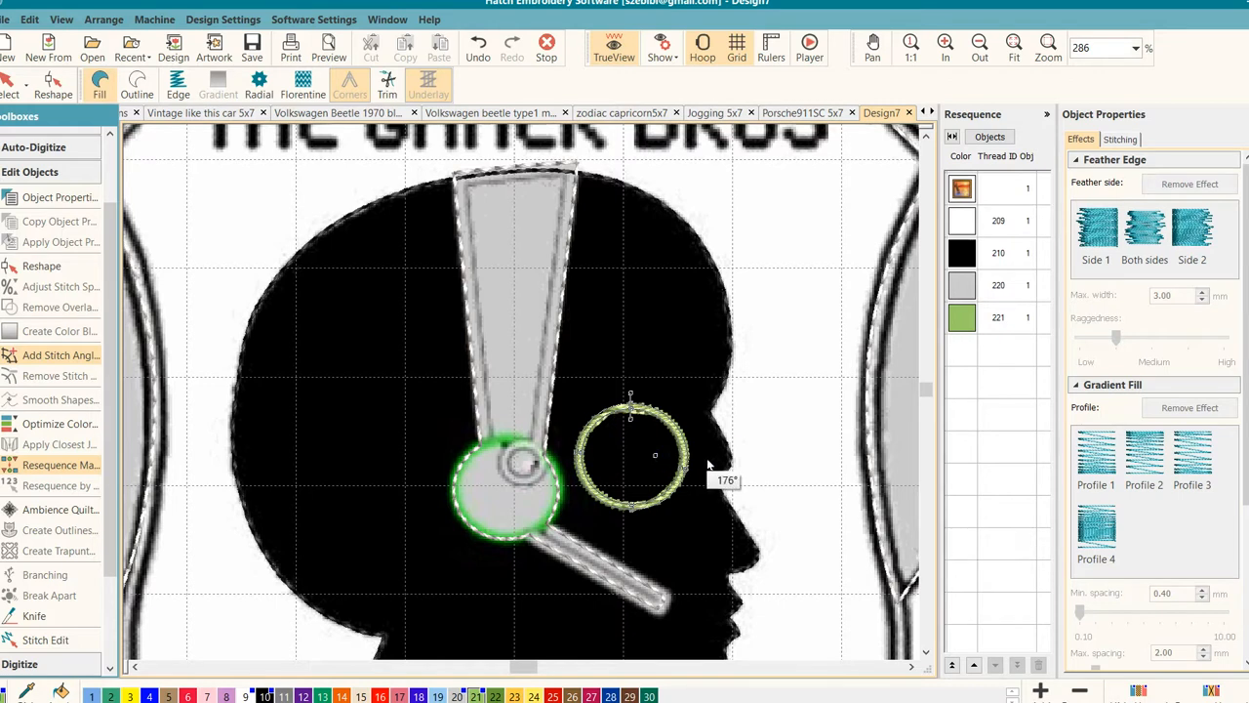
click(715, 453)
click(603, 457)
click(532, 456)
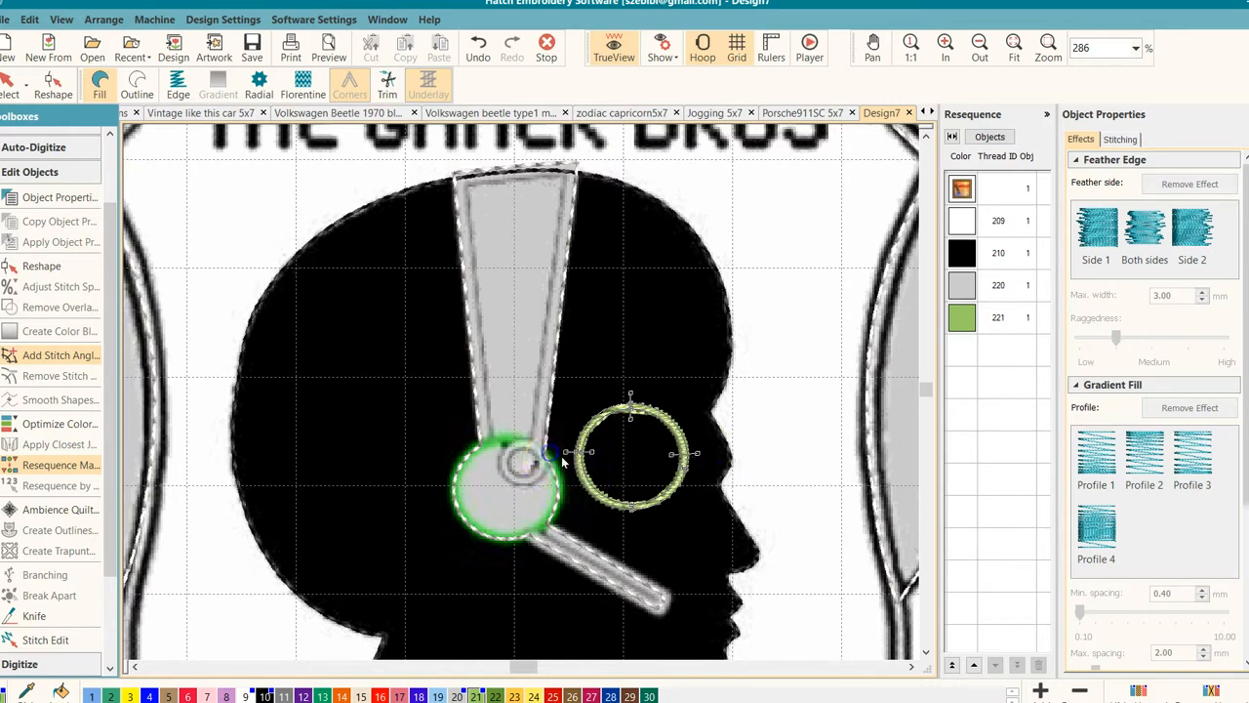
click(625, 485)
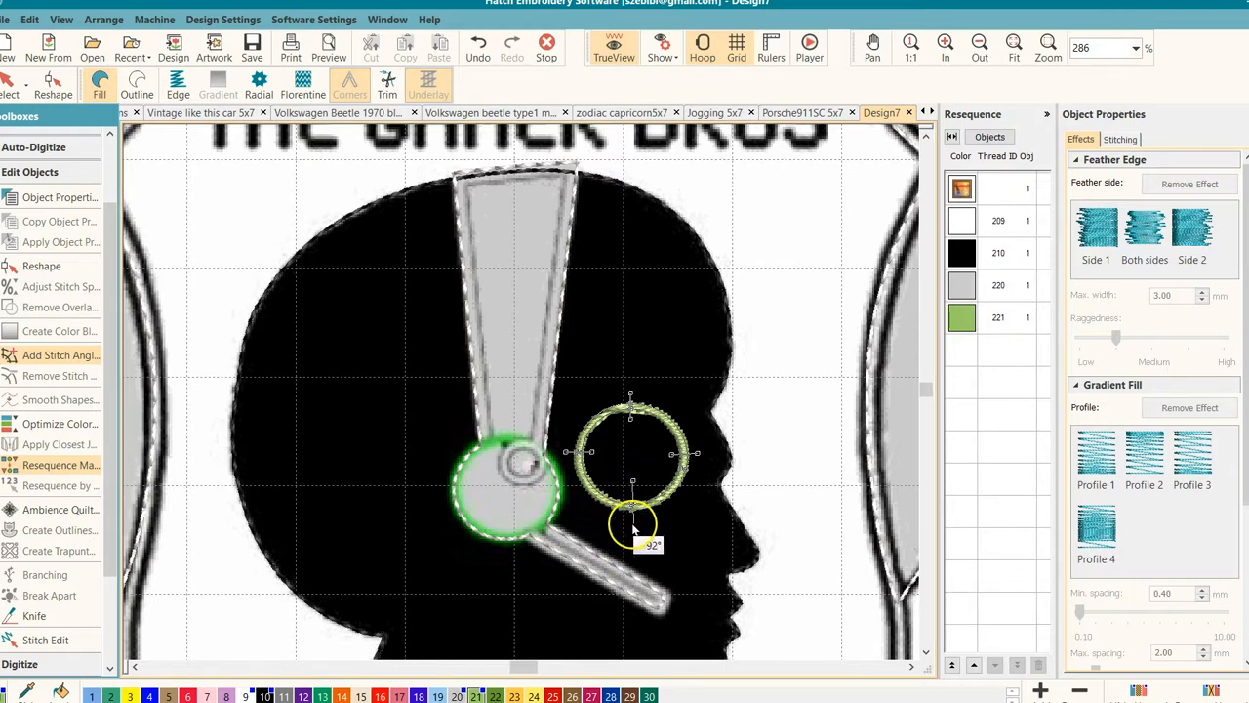
click(633, 517)
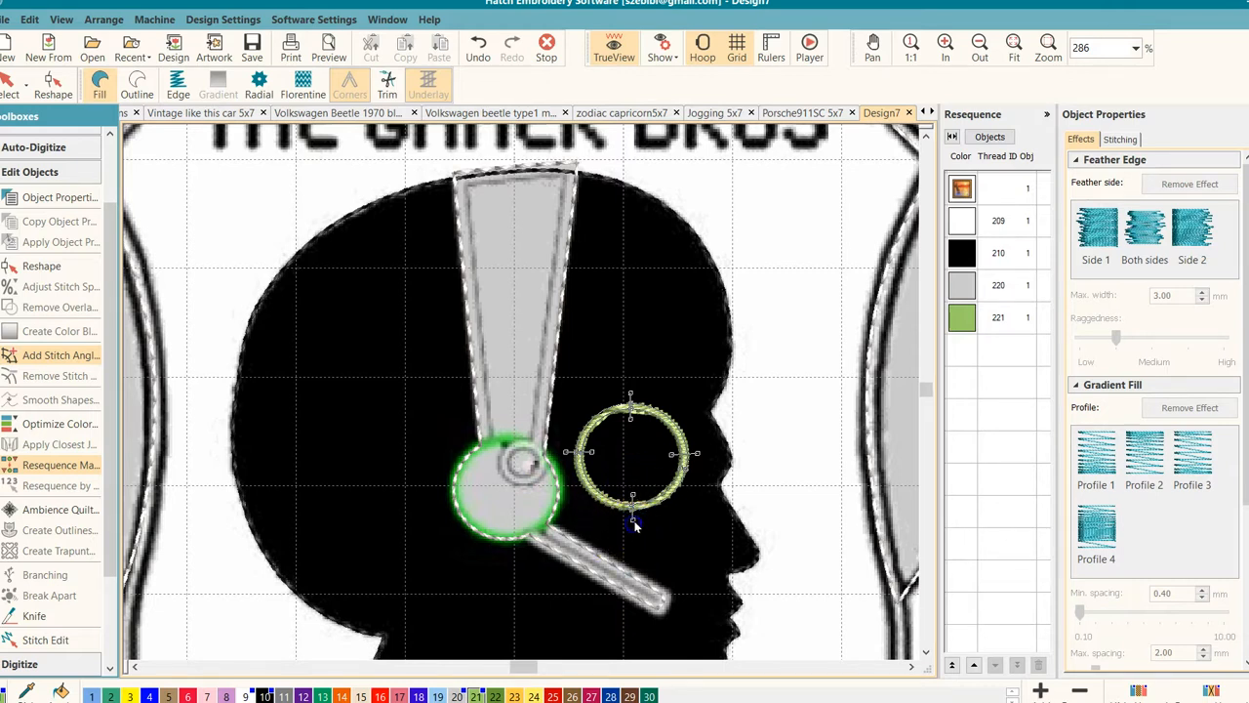
click(699, 453)
scroll(698, 453, right, 2)
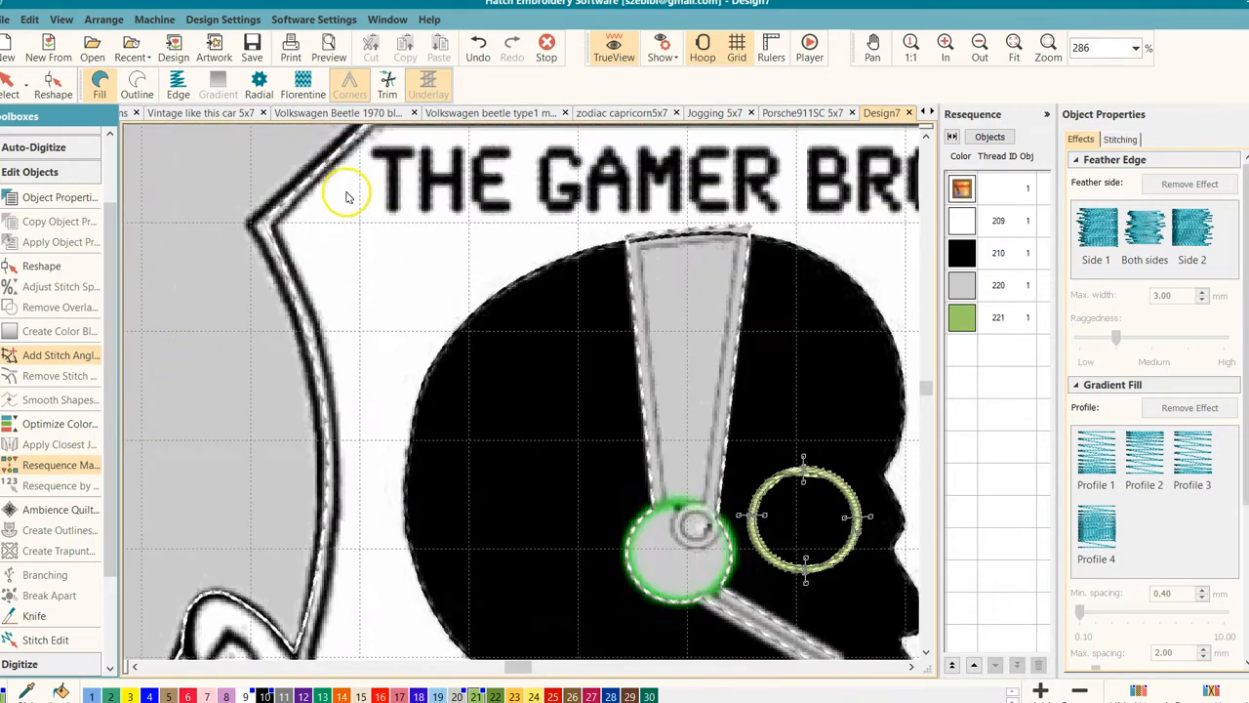
key(Return)
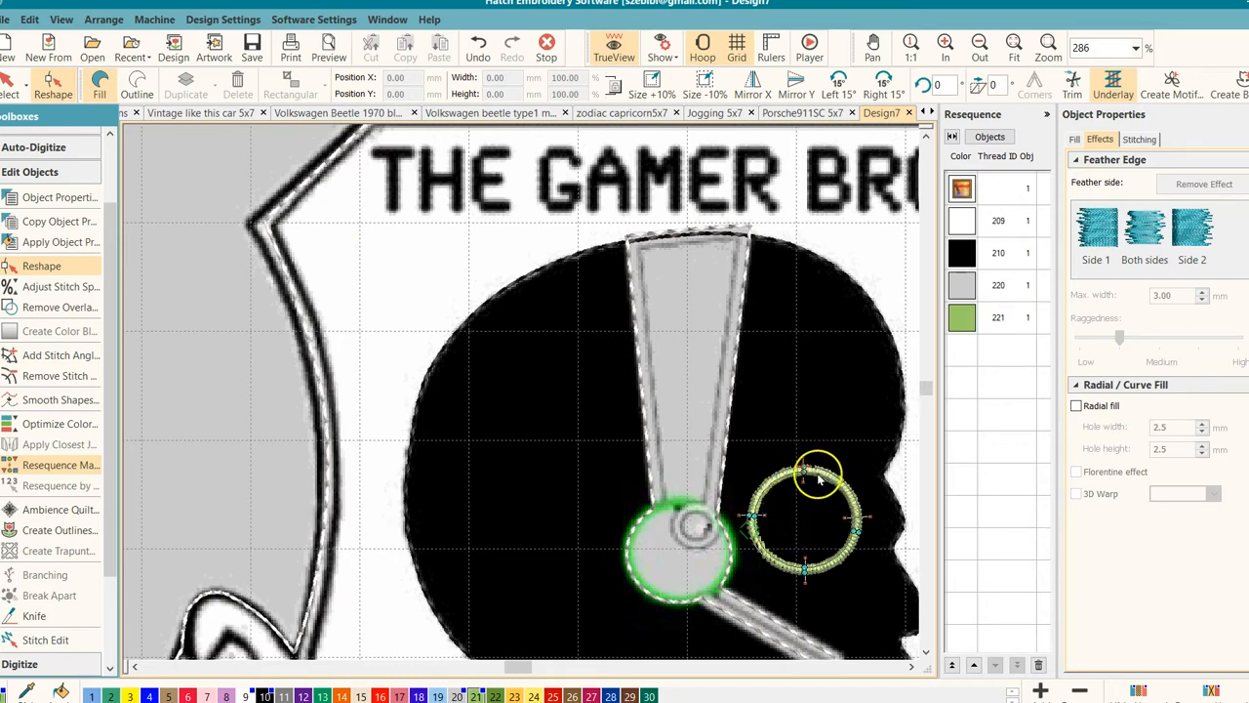
Move the green satin ring back over the green edge of the earcup.
key(Escape)
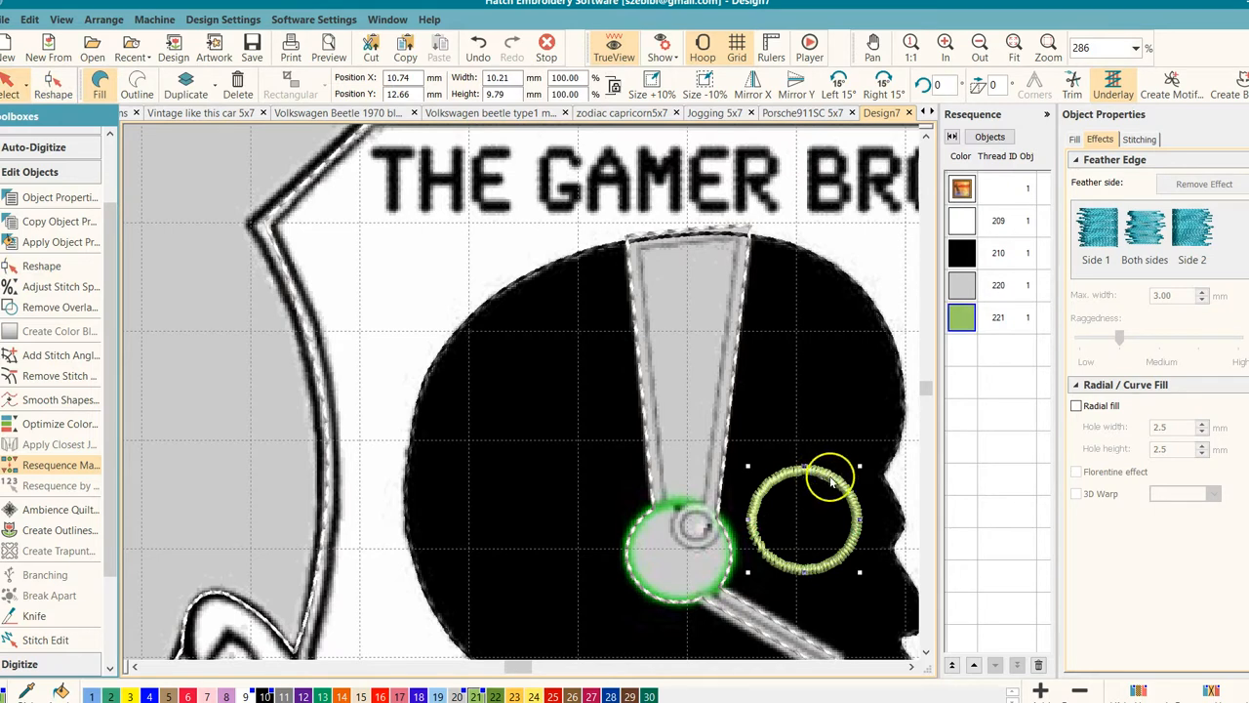
drag(829, 478, 706, 512)
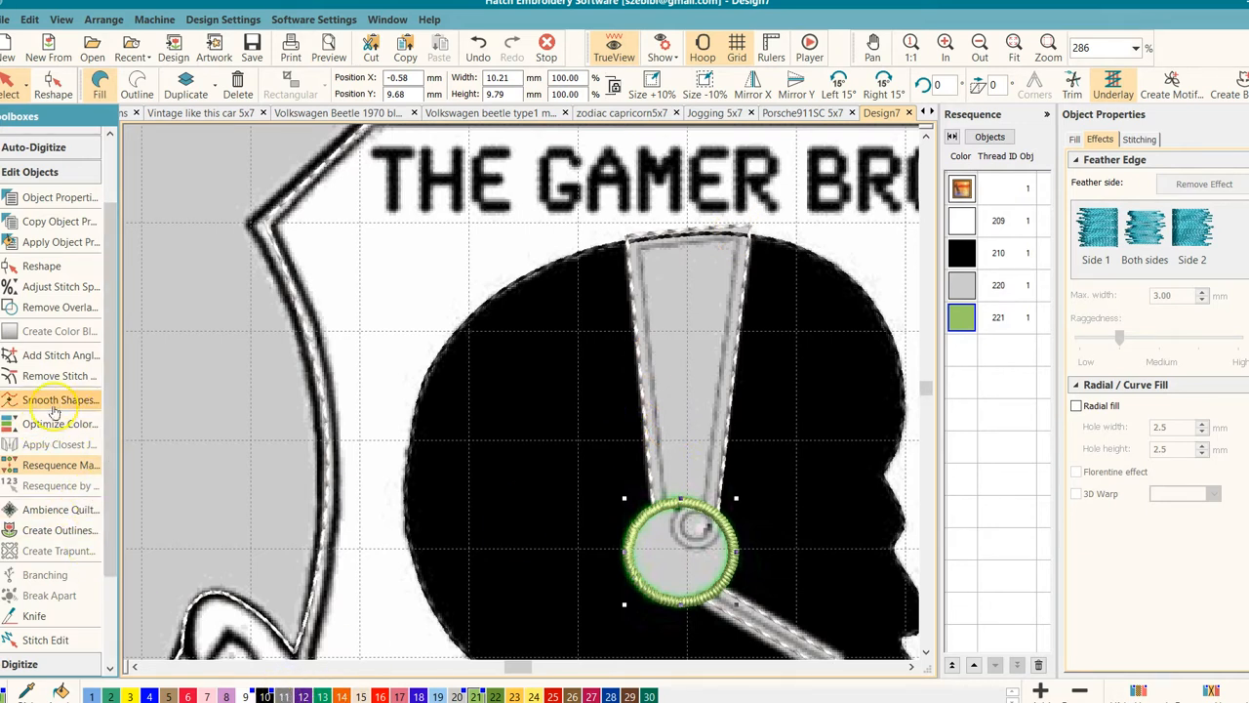
Digitize an open single-run line along the headband's inner contour, about 9 by 24.7 mm, and recolour it Grey 211.
click(61, 171)
click(56, 296)
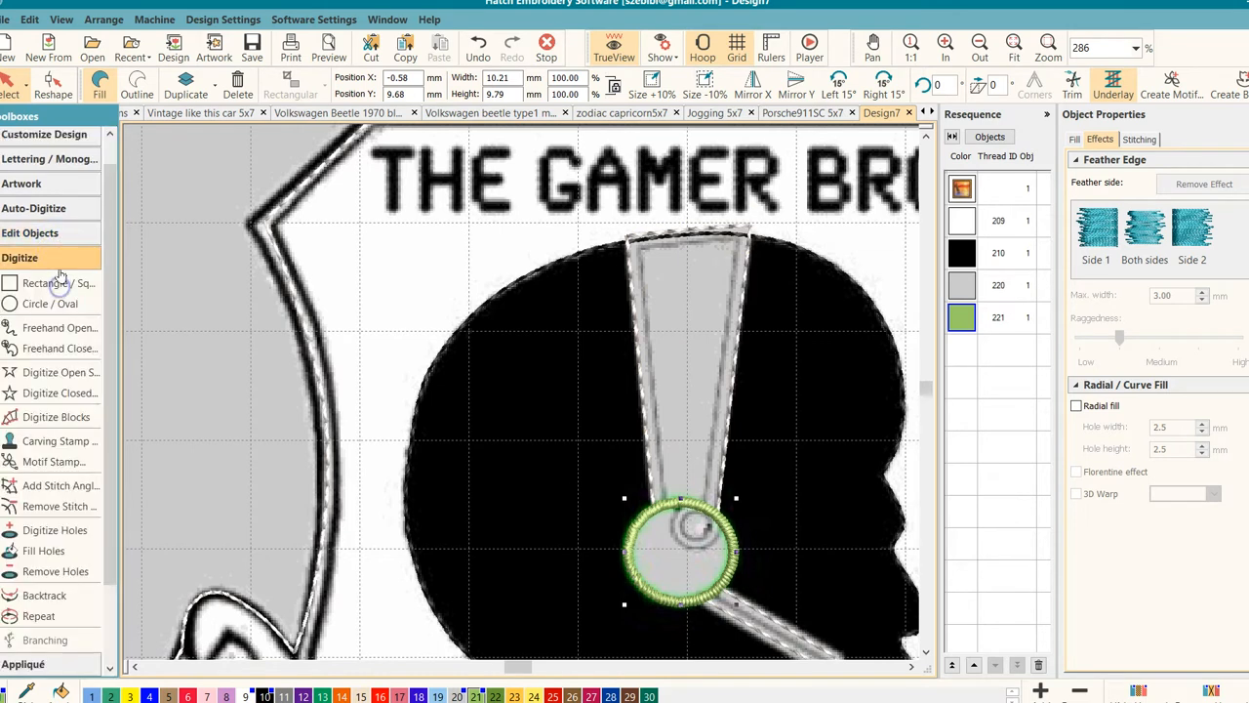
click(62, 394)
click(60, 372)
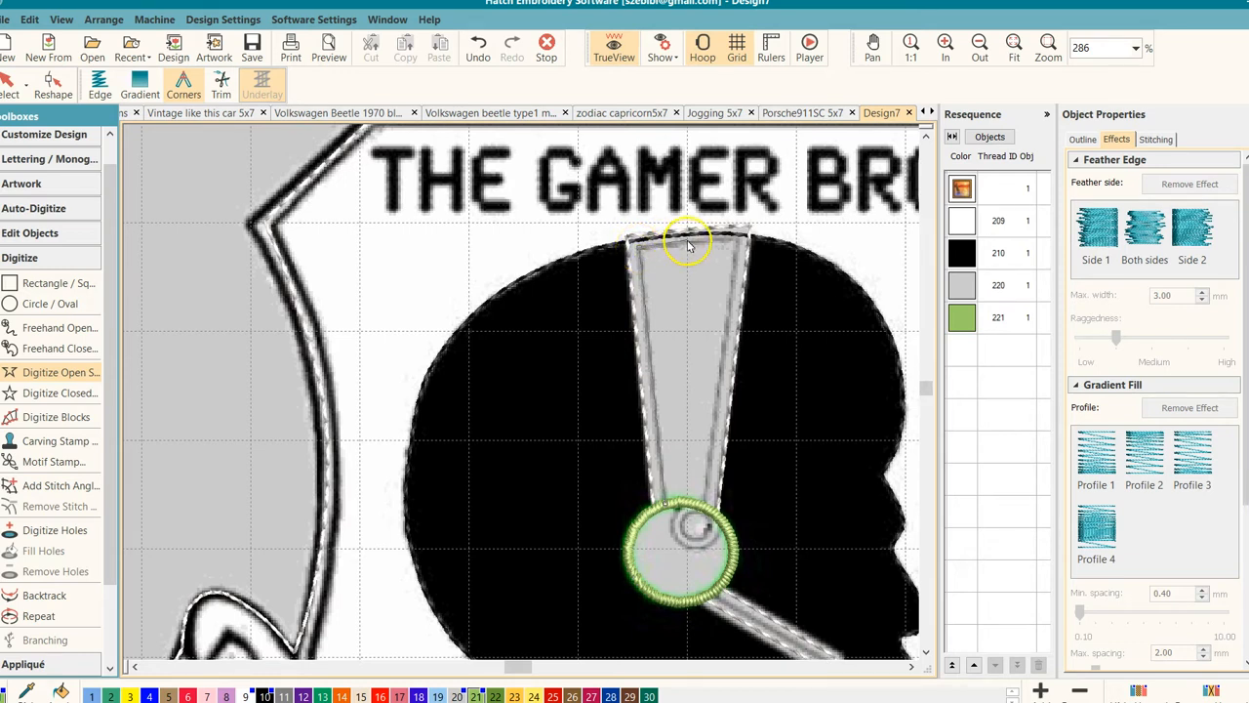
click(738, 240)
key(Return)
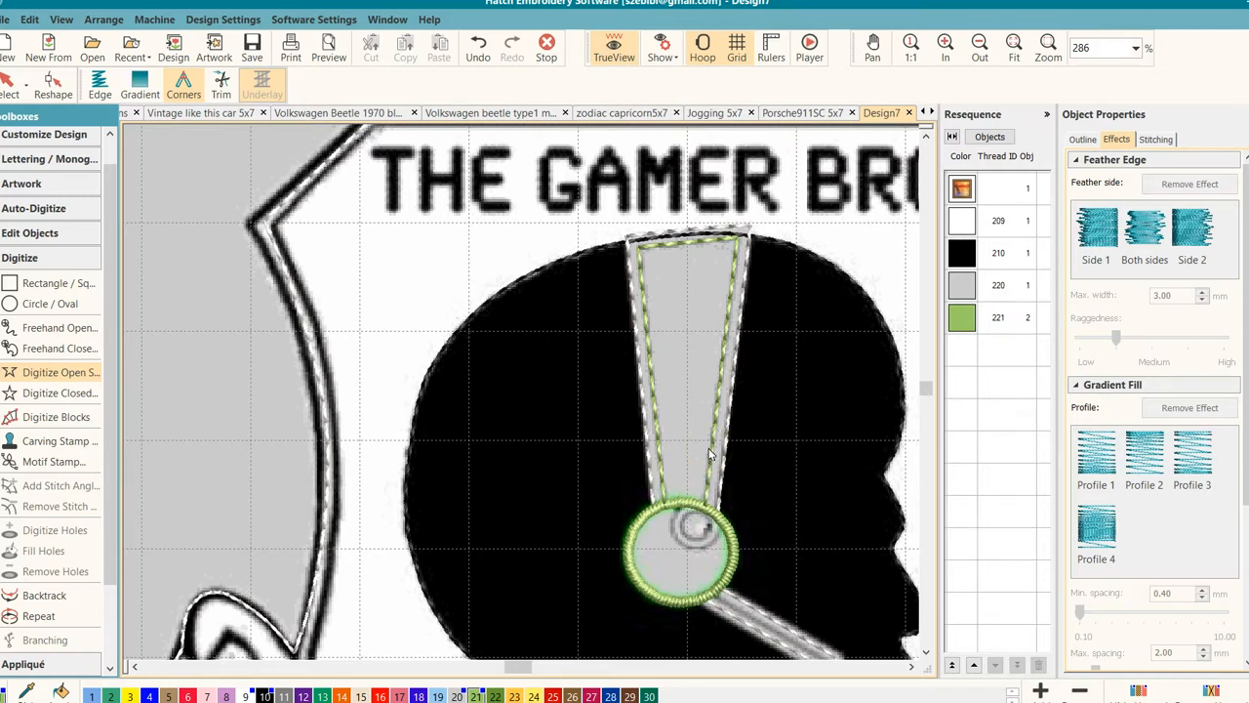
key(Escape)
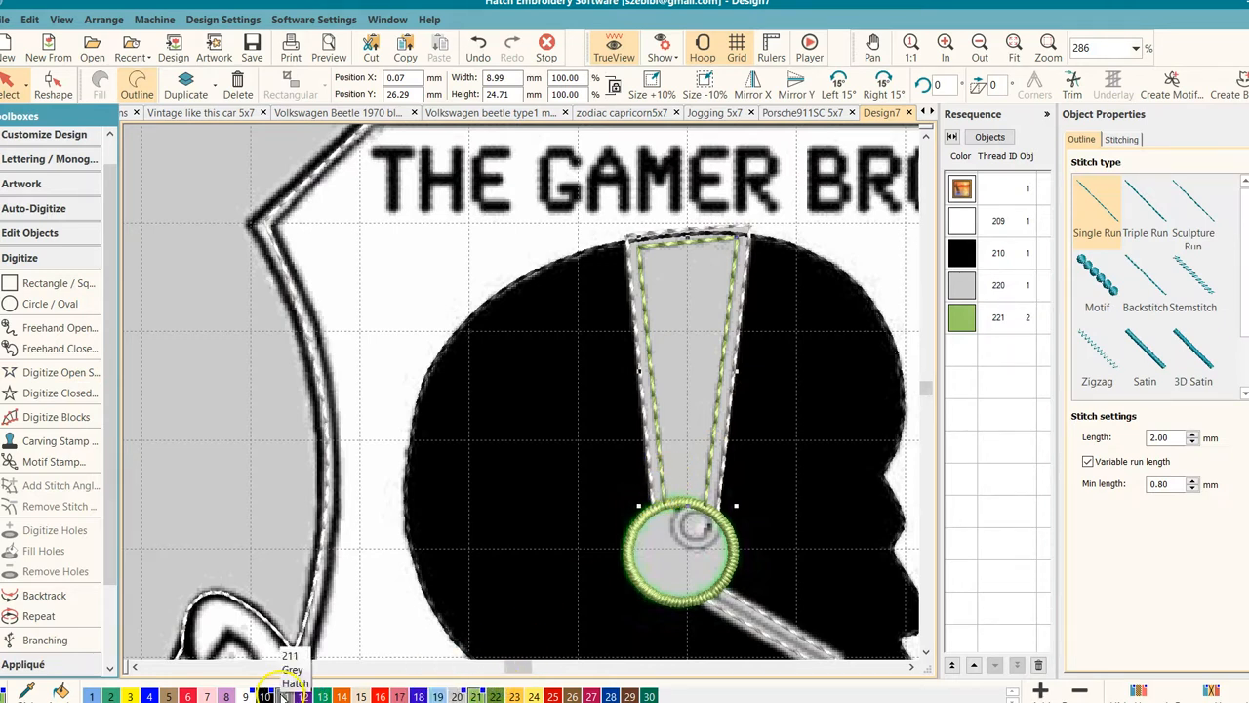
click(282, 695)
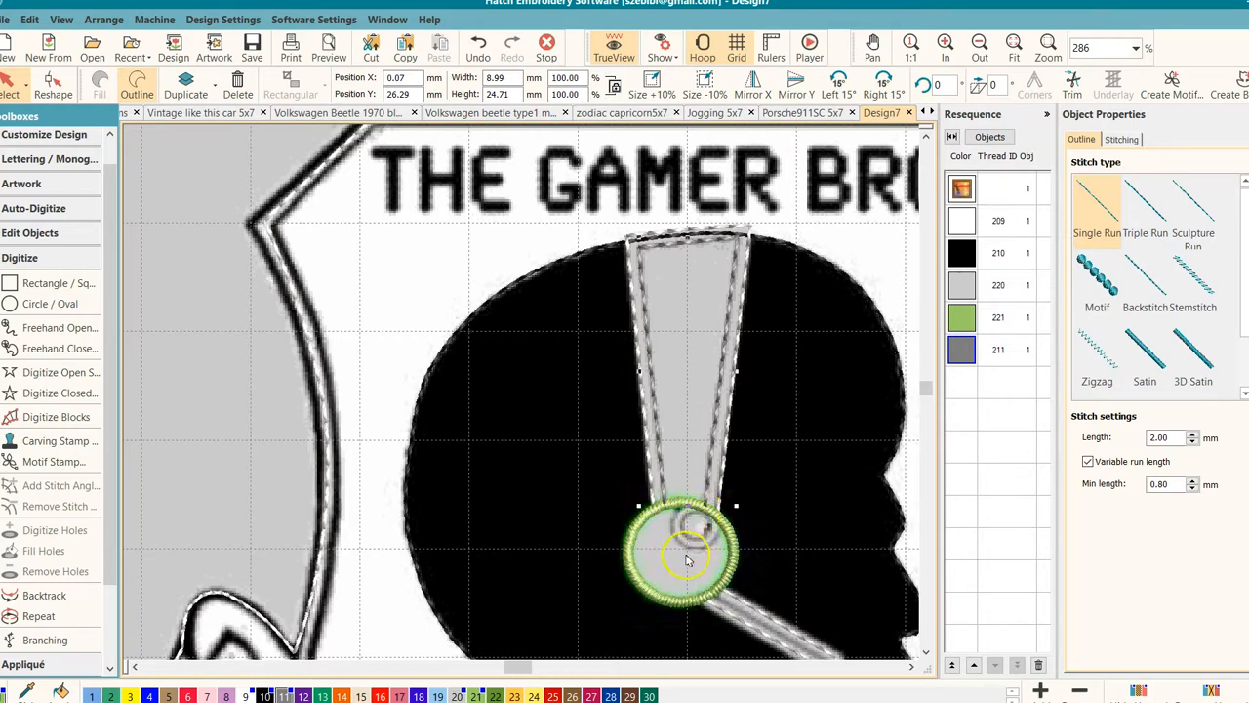
Digitize a single-run circle and fit it at about 4.2 mm over the small round detail on the headset's earcup.
click(46, 309)
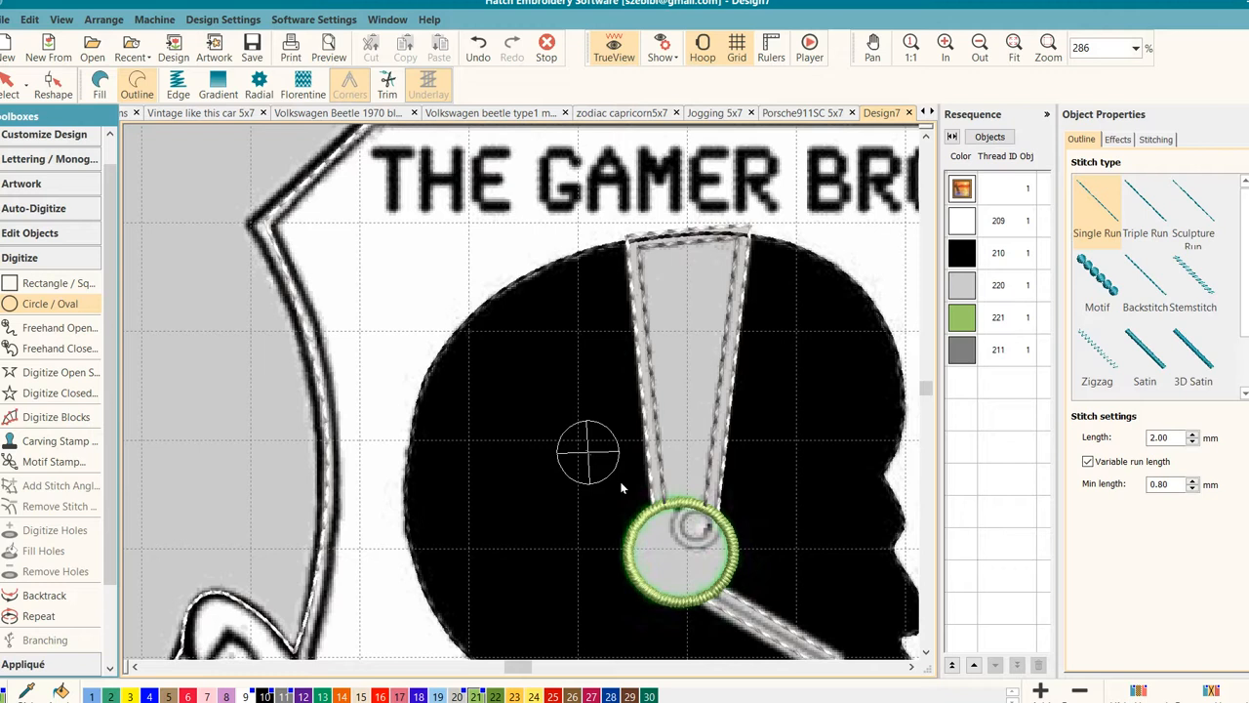
key(Return)
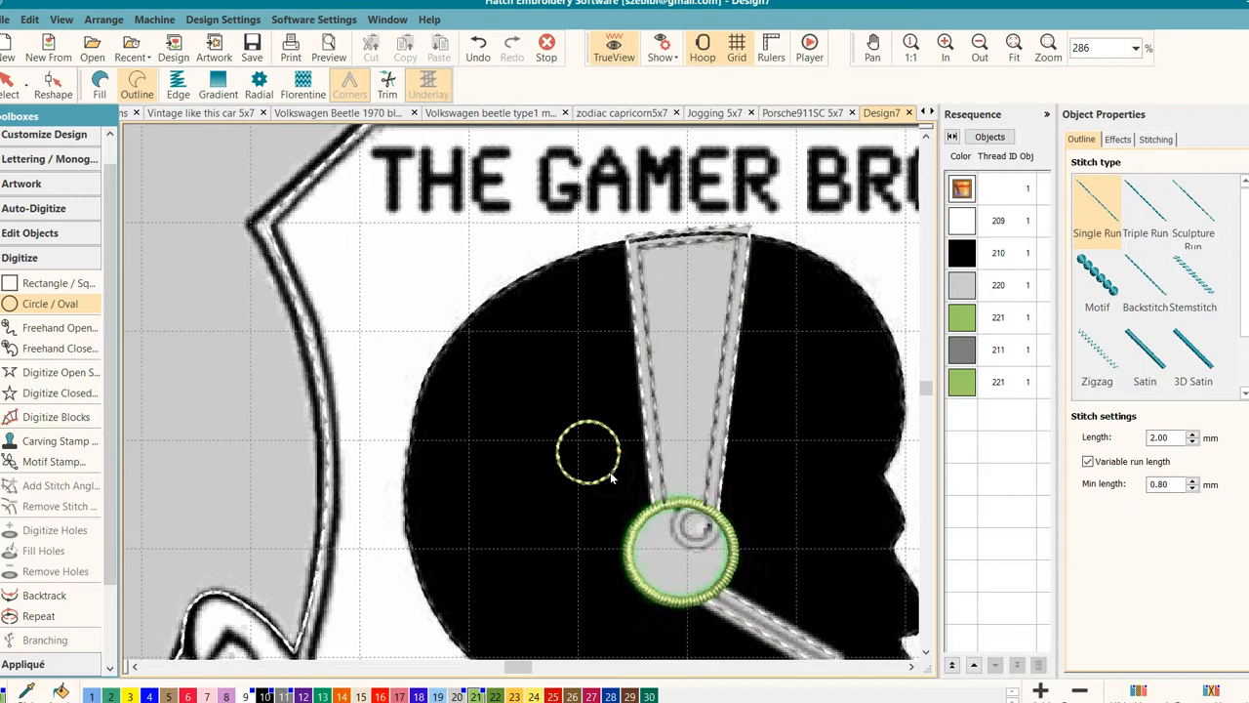
key(Escape)
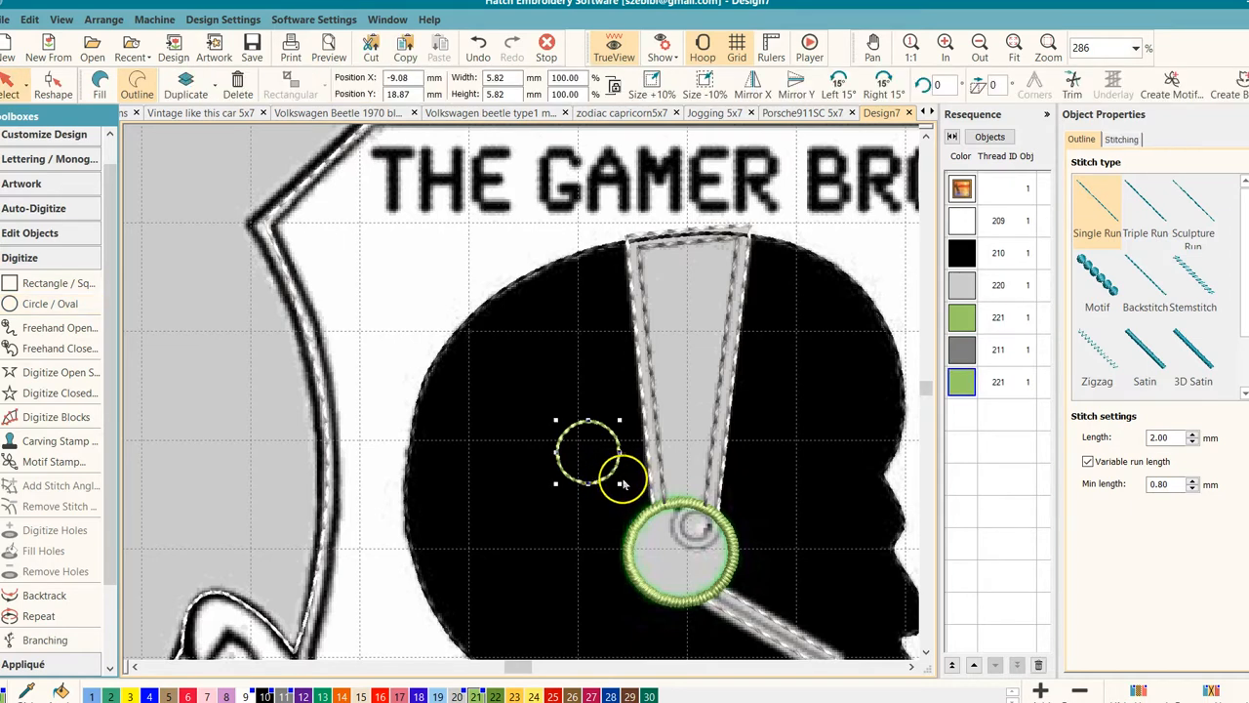
drag(618, 484, 586, 457)
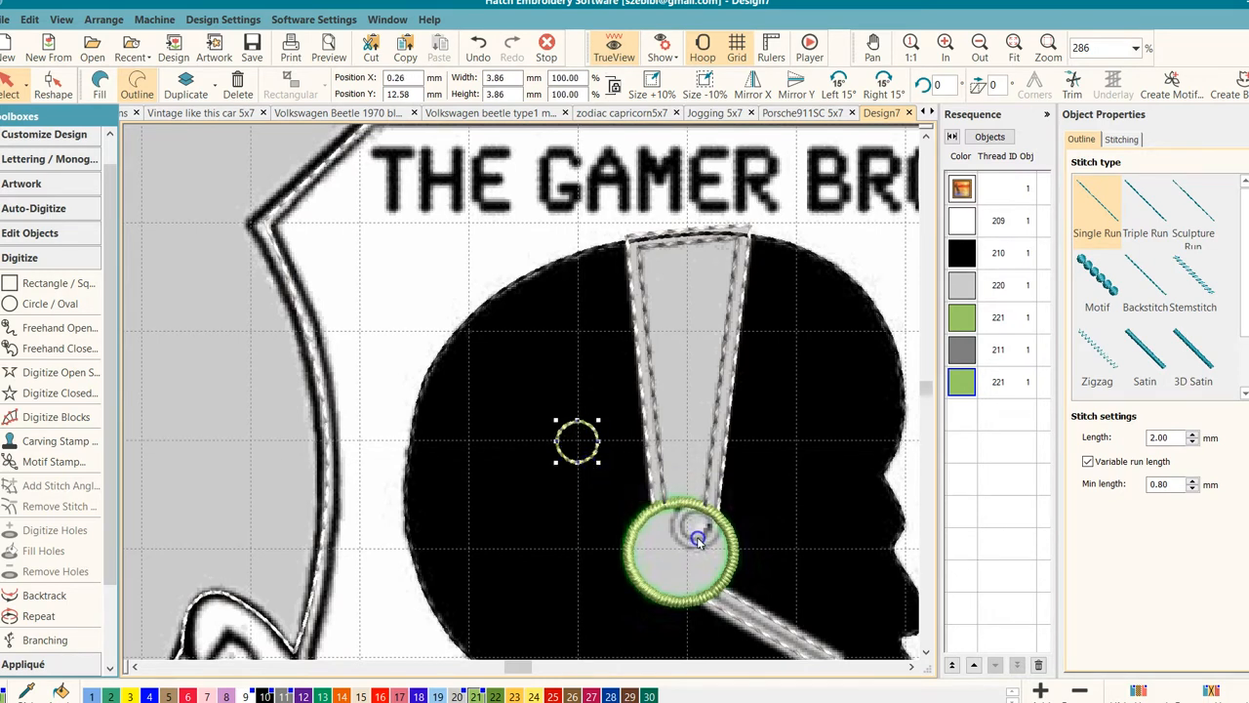
drag(700, 542, 716, 549)
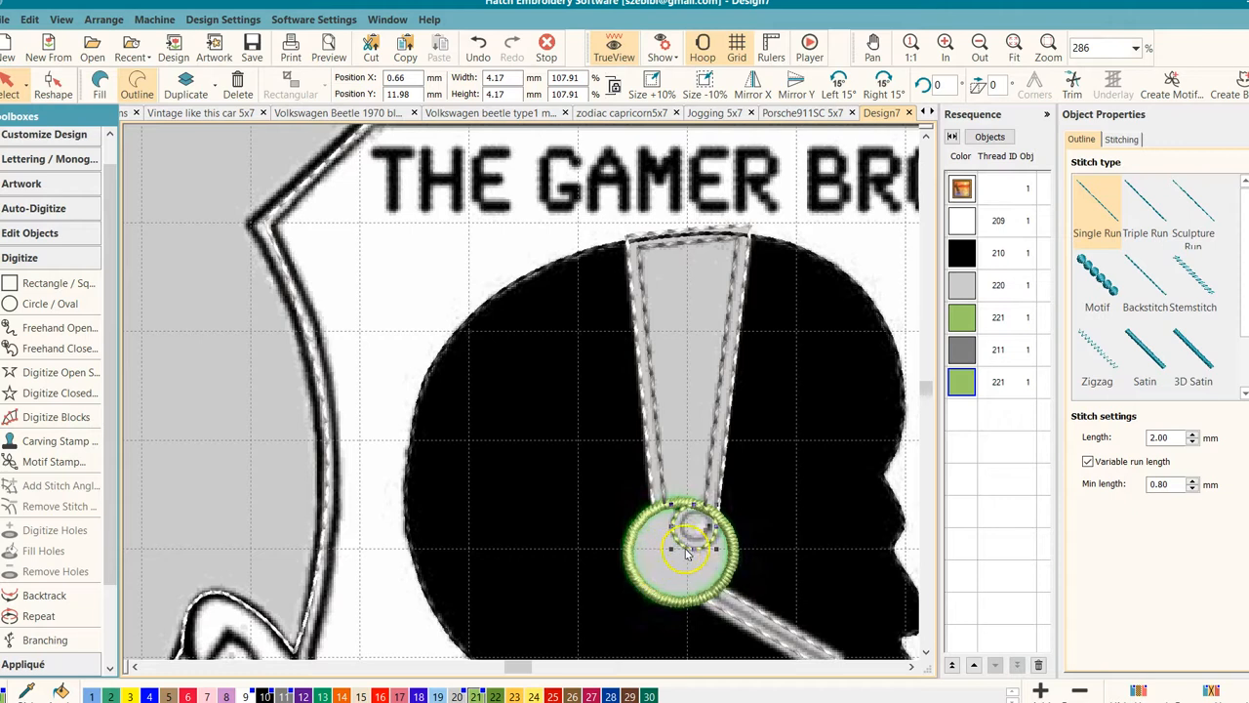
drag(714, 552, 719, 551)
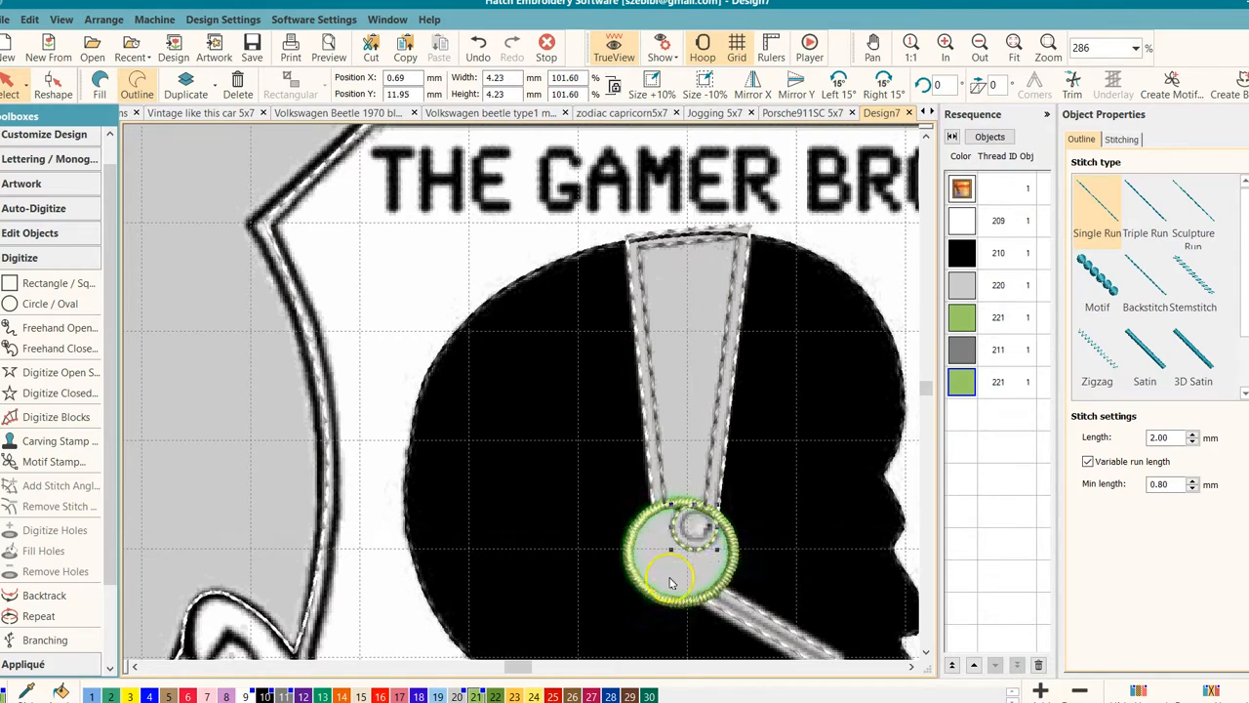
Duplicate the small earcup circle, shrink the copy by 10% three times and place it inside the original.
click(185, 84)
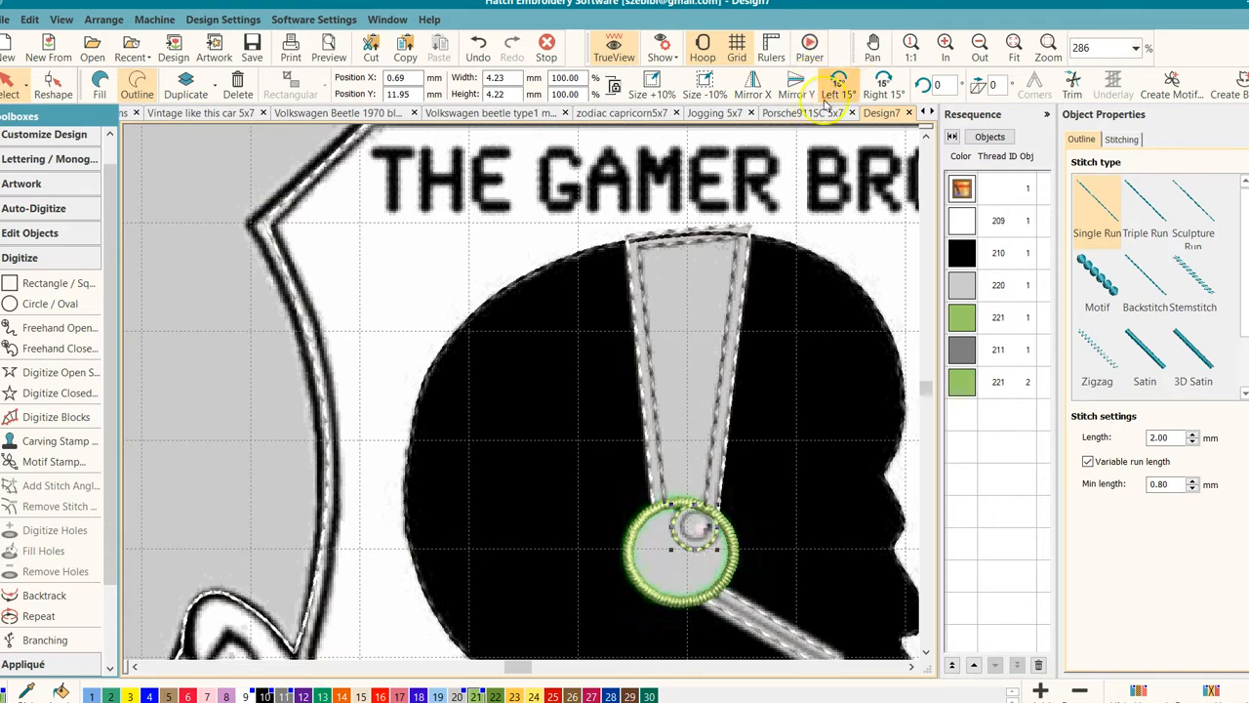
click(704, 83)
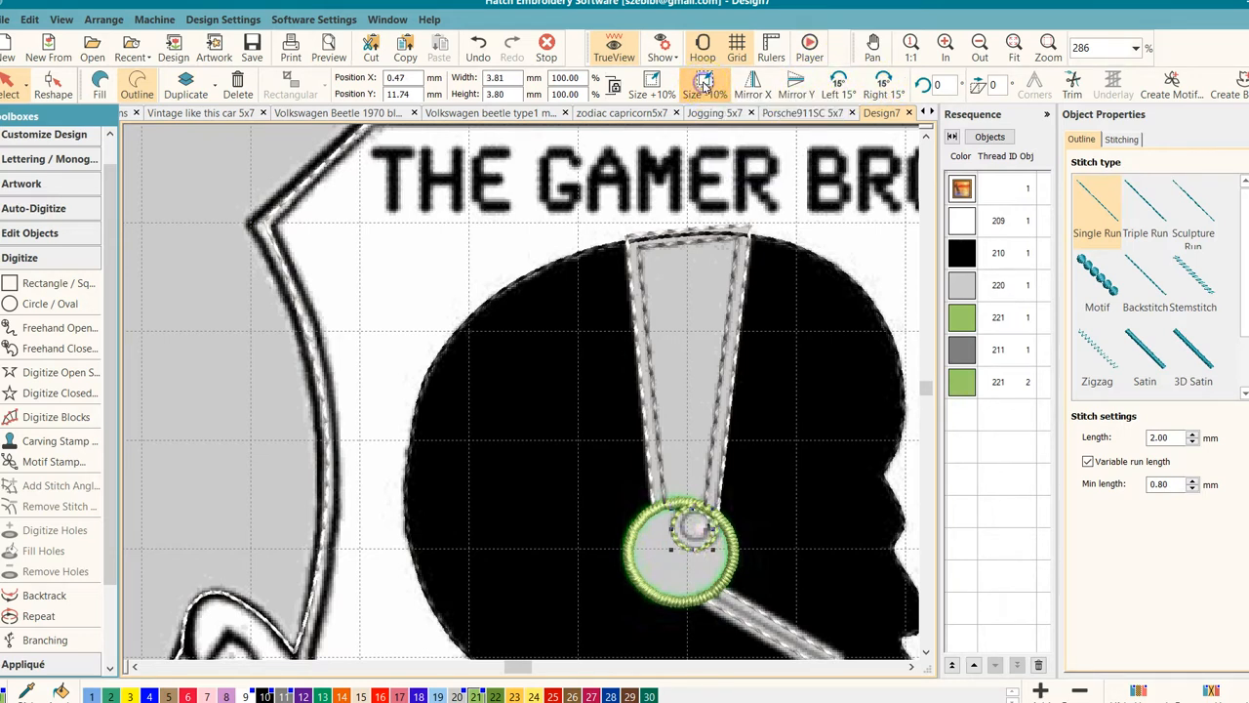
click(704, 85)
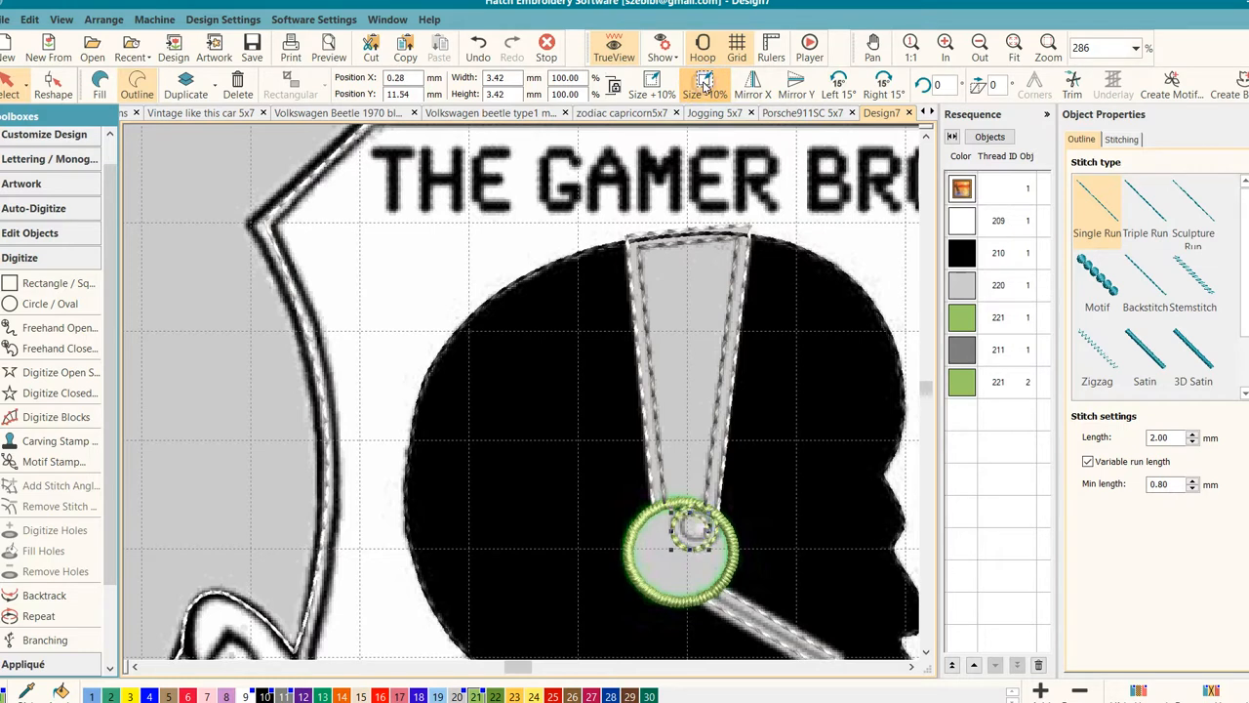
click(705, 85)
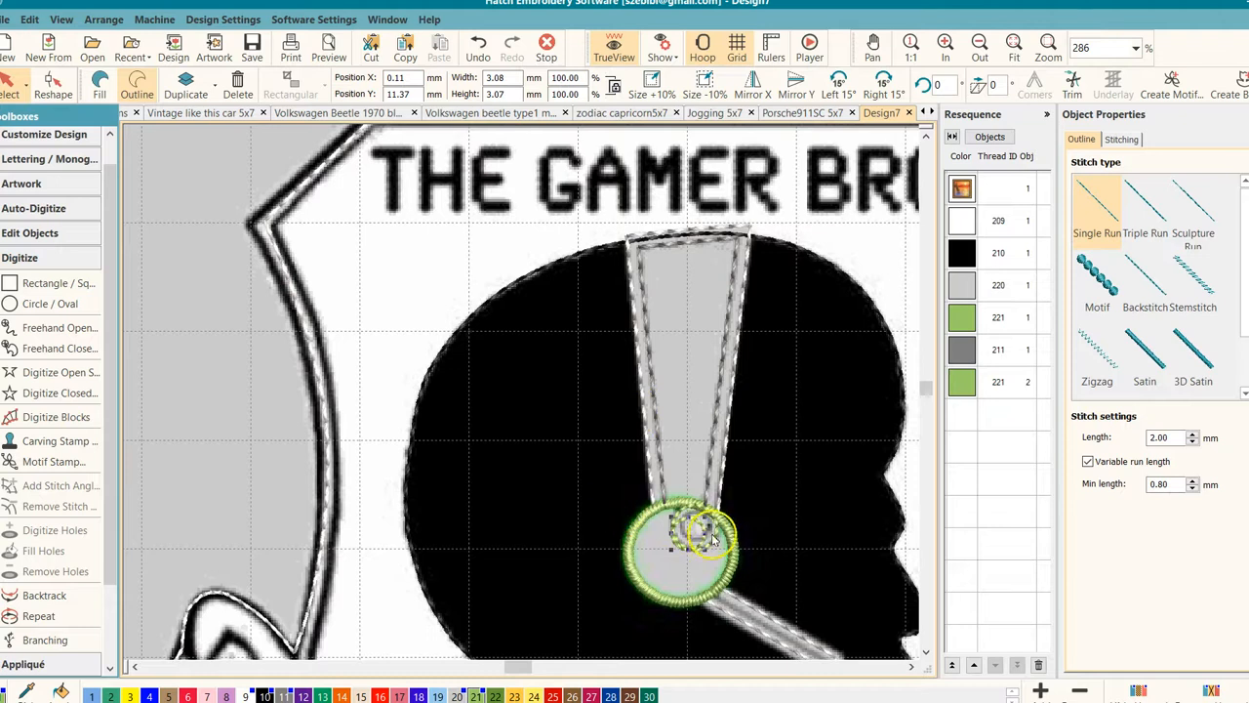
drag(702, 528, 715, 544)
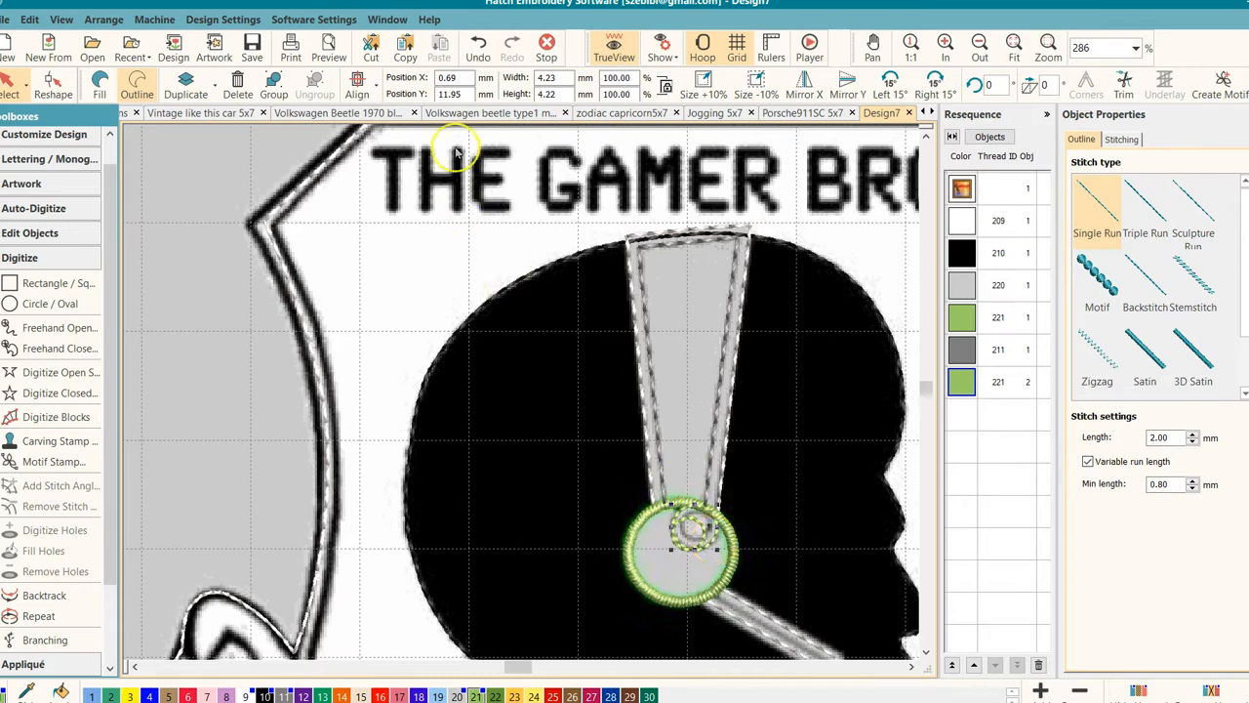
Align the two small earcup circles on a common centre and recolour both with grey thread 211.
click(358, 86)
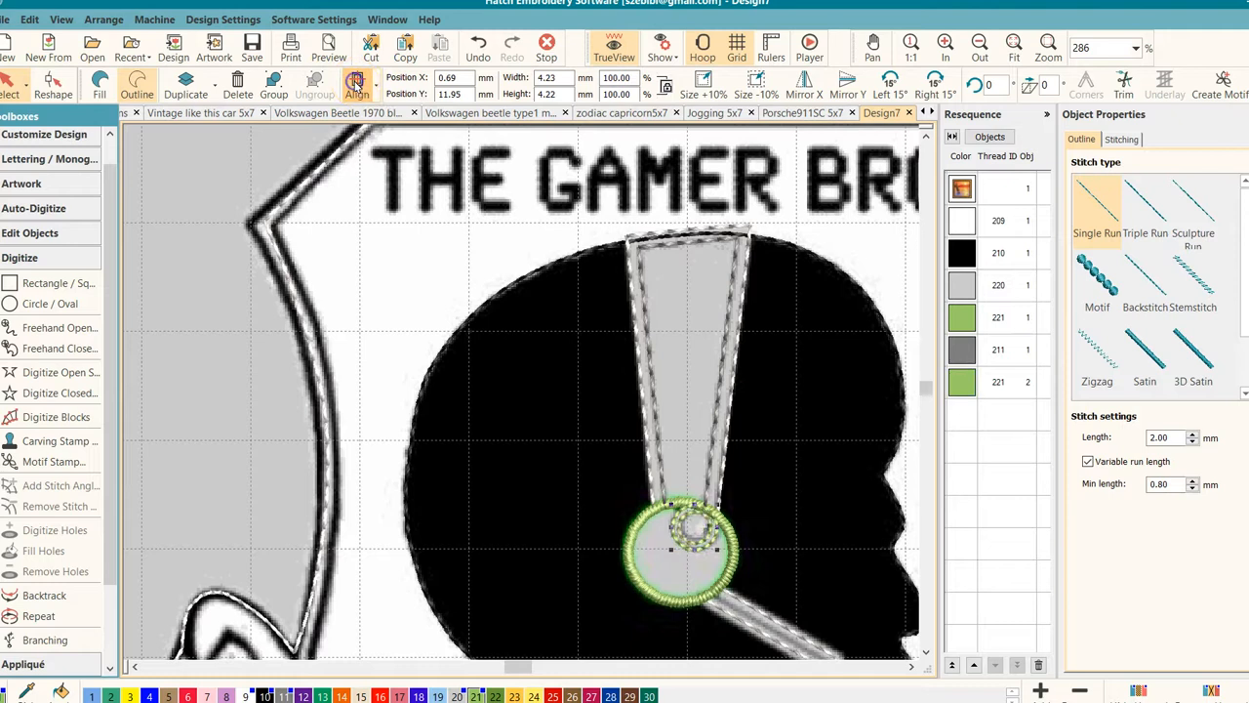
drag(693, 542, 699, 549)
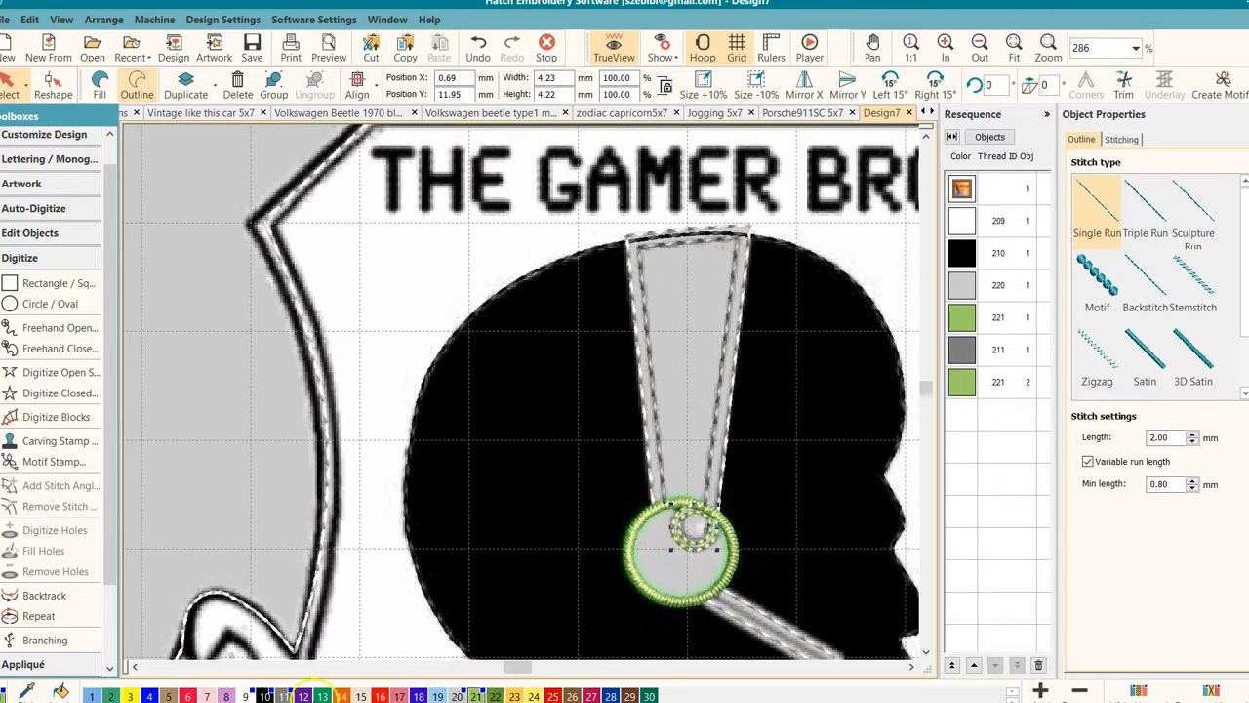
click(284, 695)
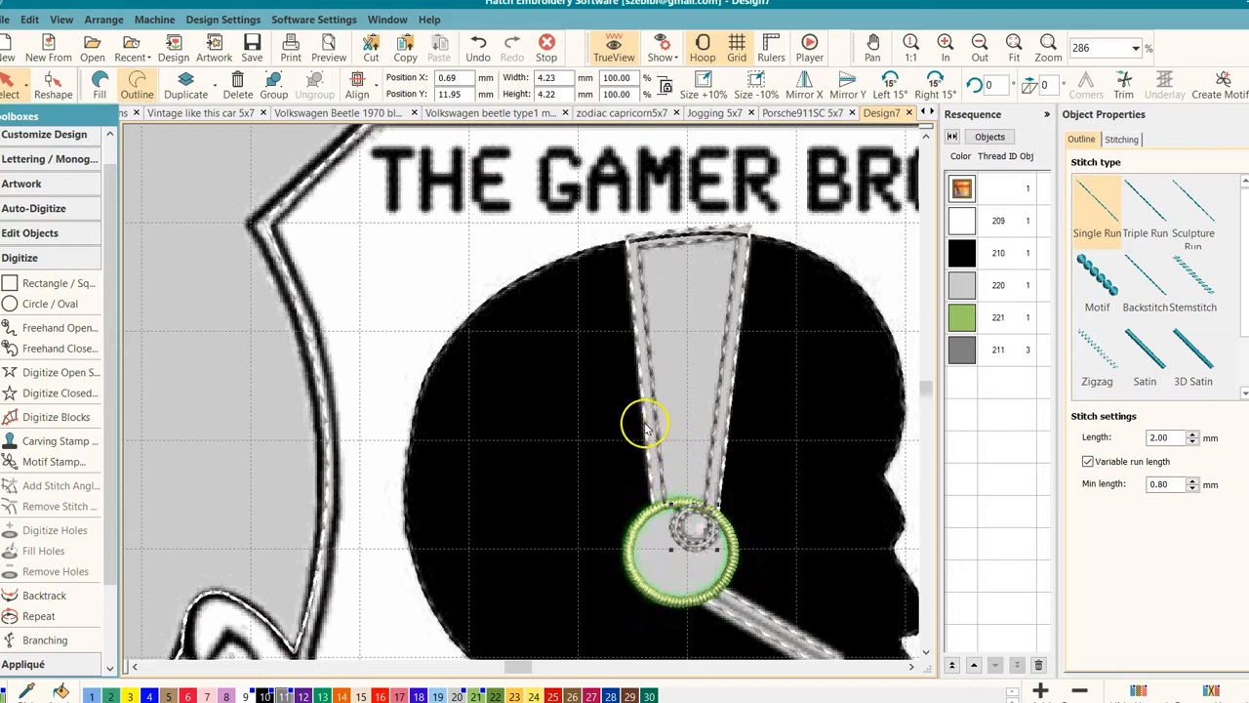
Convert the light gray headset outline, including the microphone boom, to a Tatami fill.
scroll(533, 396, down, 1)
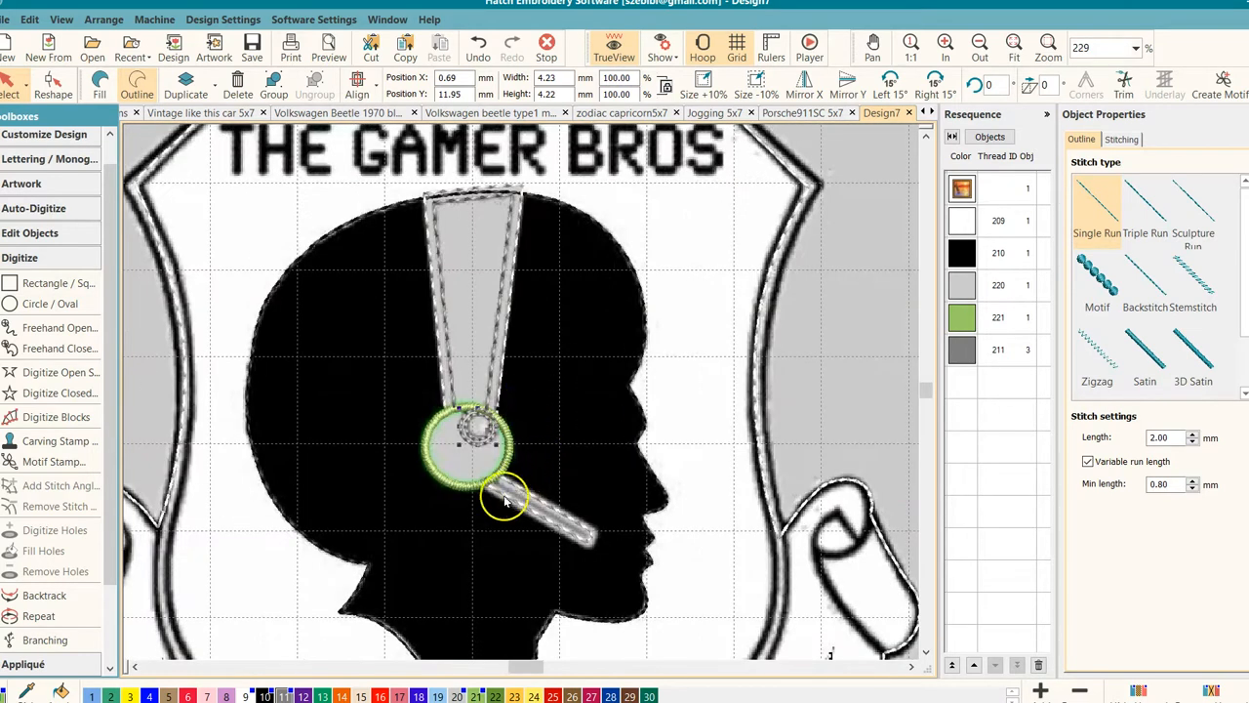
scroll(532, 517, up, 2)
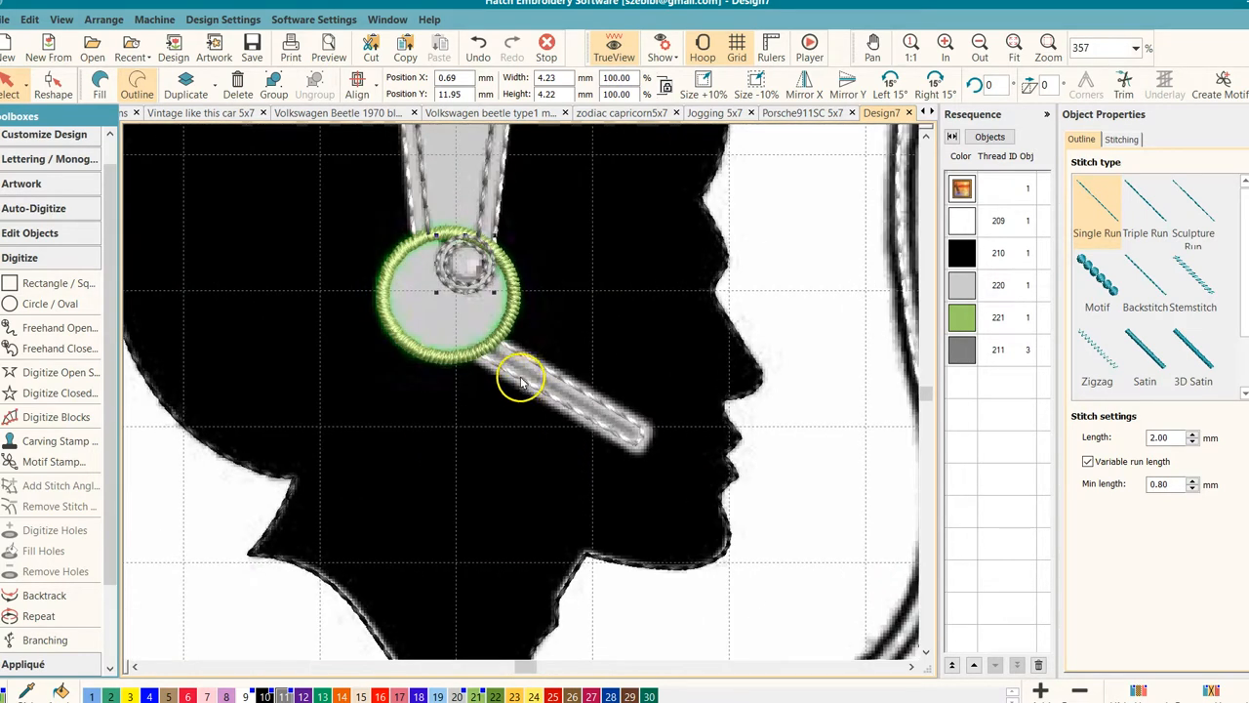
scroll(515, 384, up, 1)
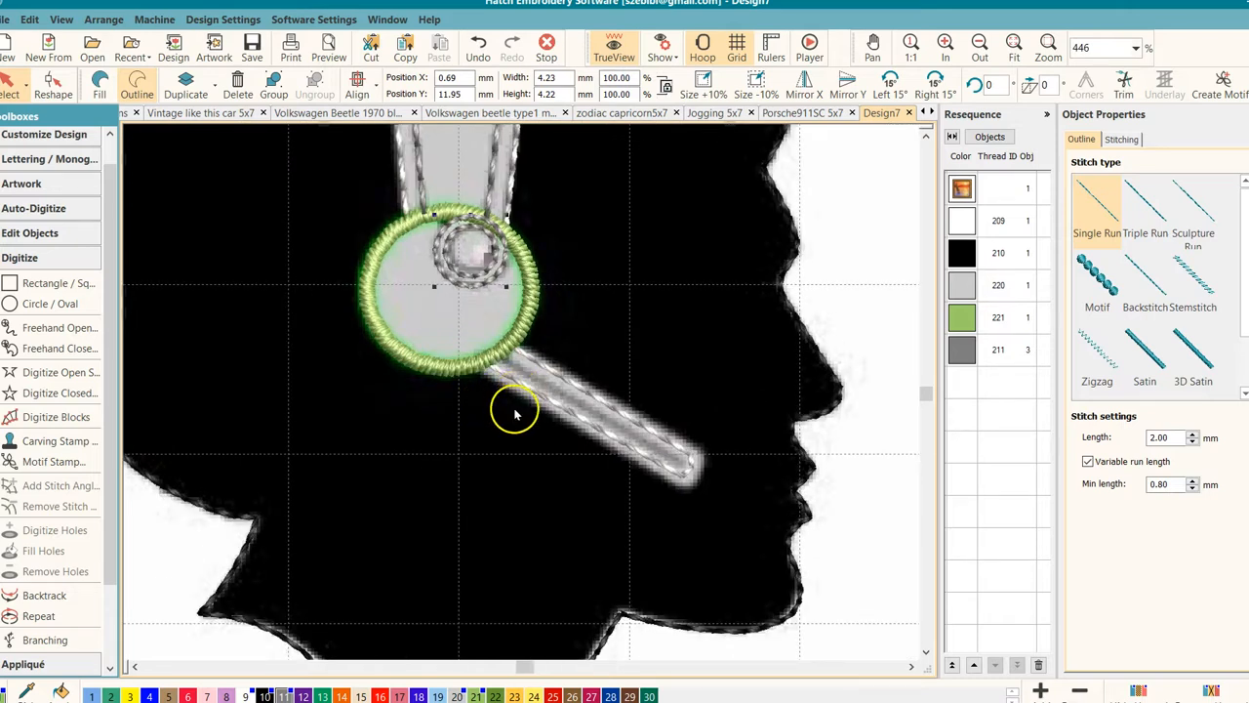
scroll(520, 396, up, 1)
scroll(508, 375, up, 1)
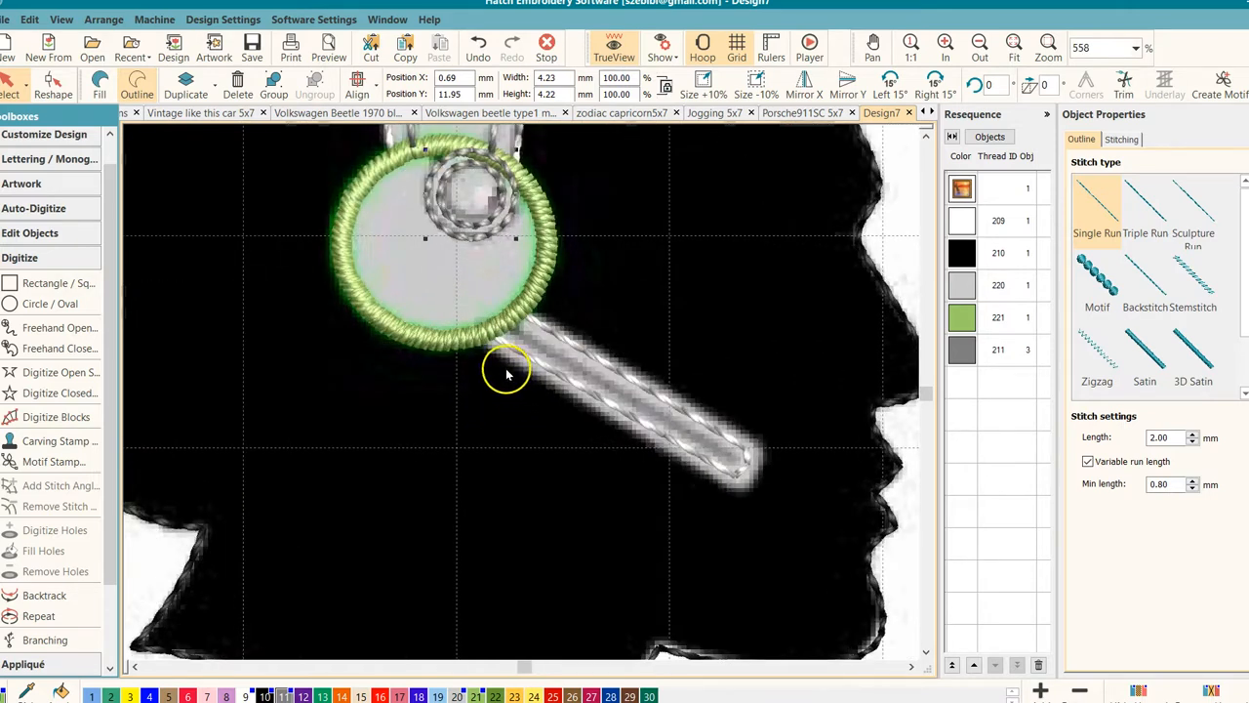
click(519, 354)
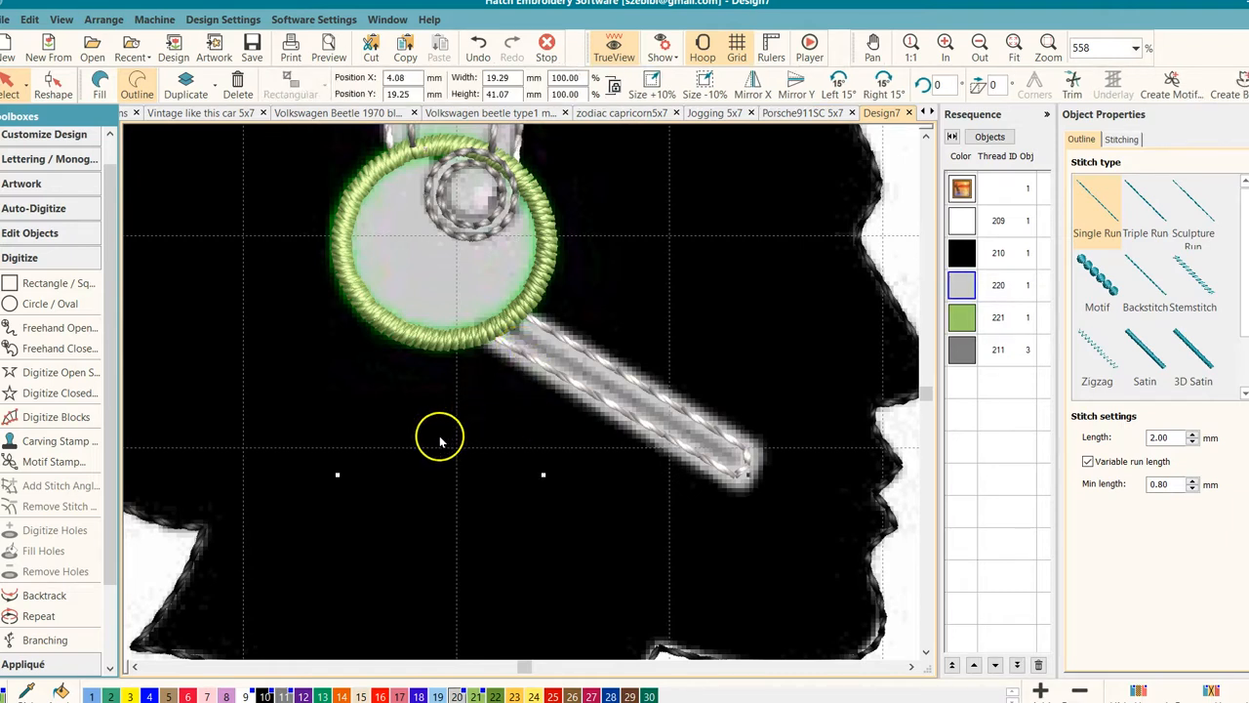
click(99, 84)
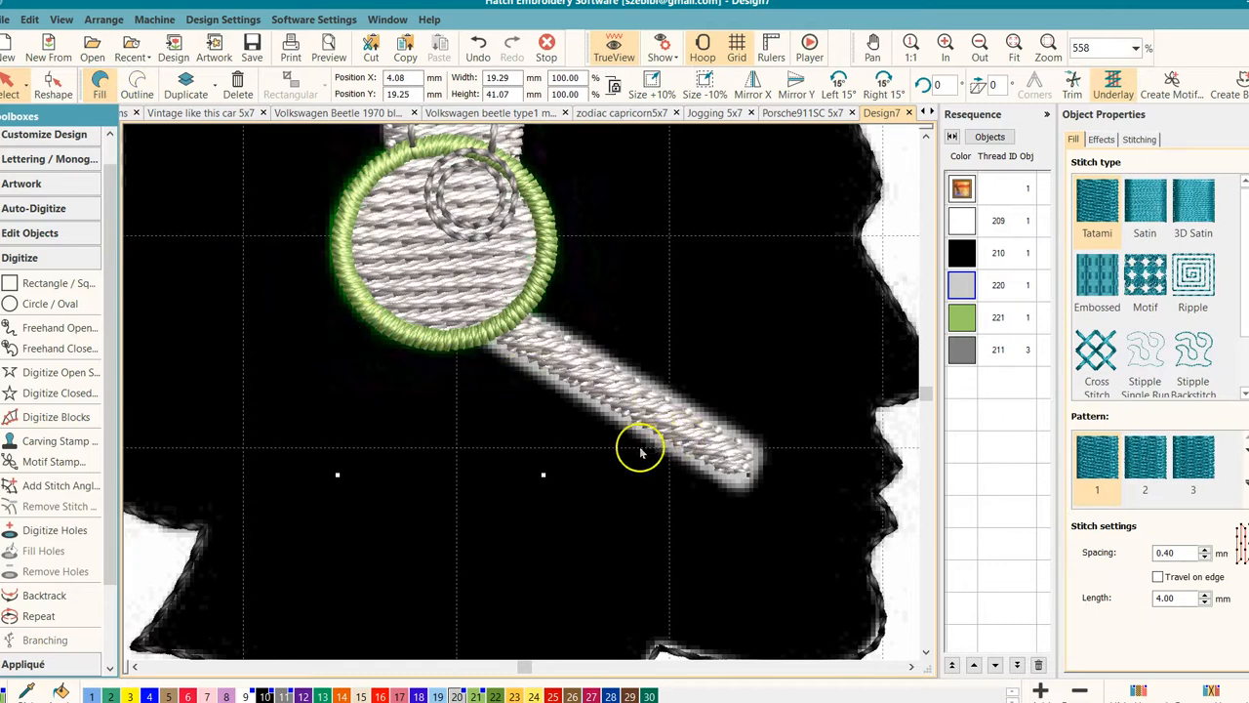
Convert the black head silhouette outline to a Tatami fill.
scroll(620, 566, down, 2)
scroll(526, 388, down, 3)
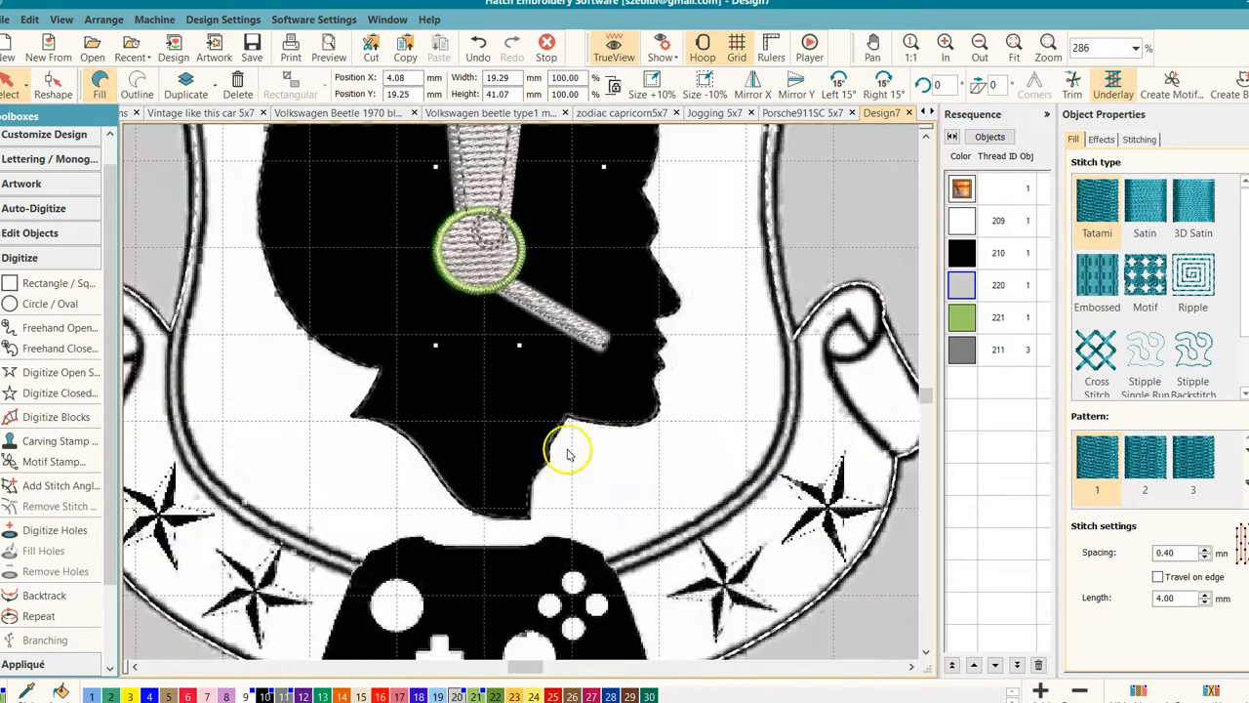
click(612, 430)
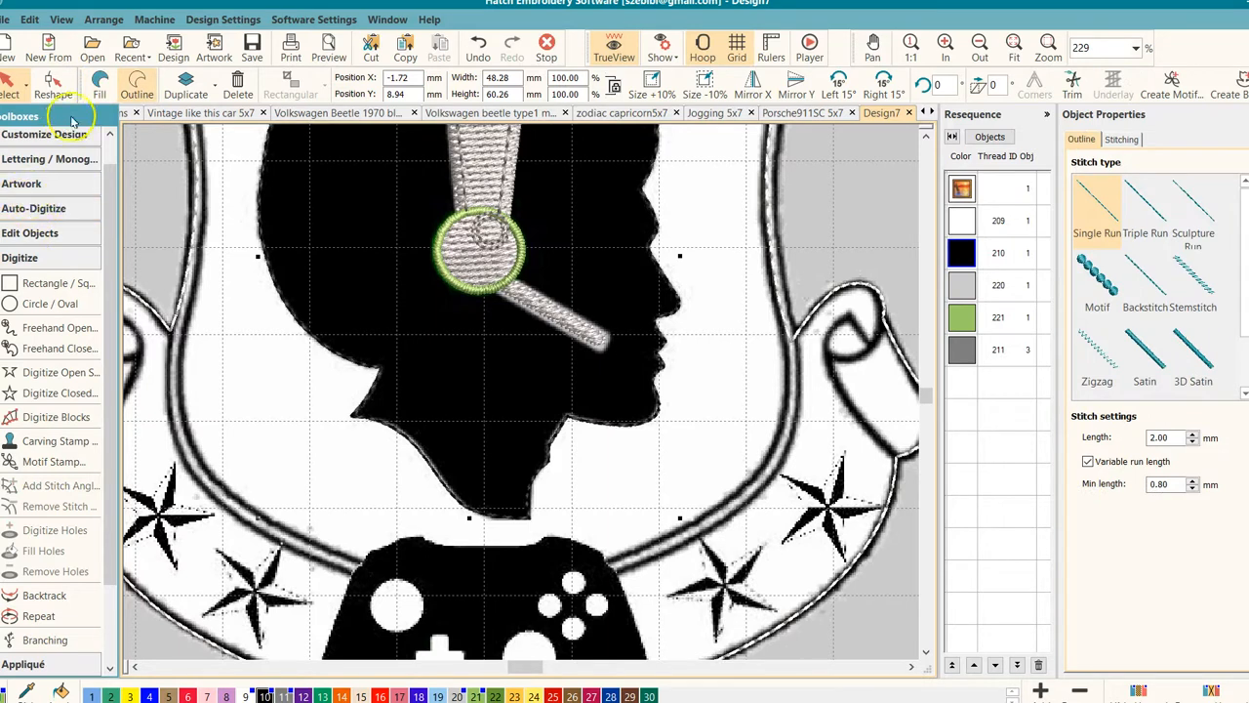
click(101, 90)
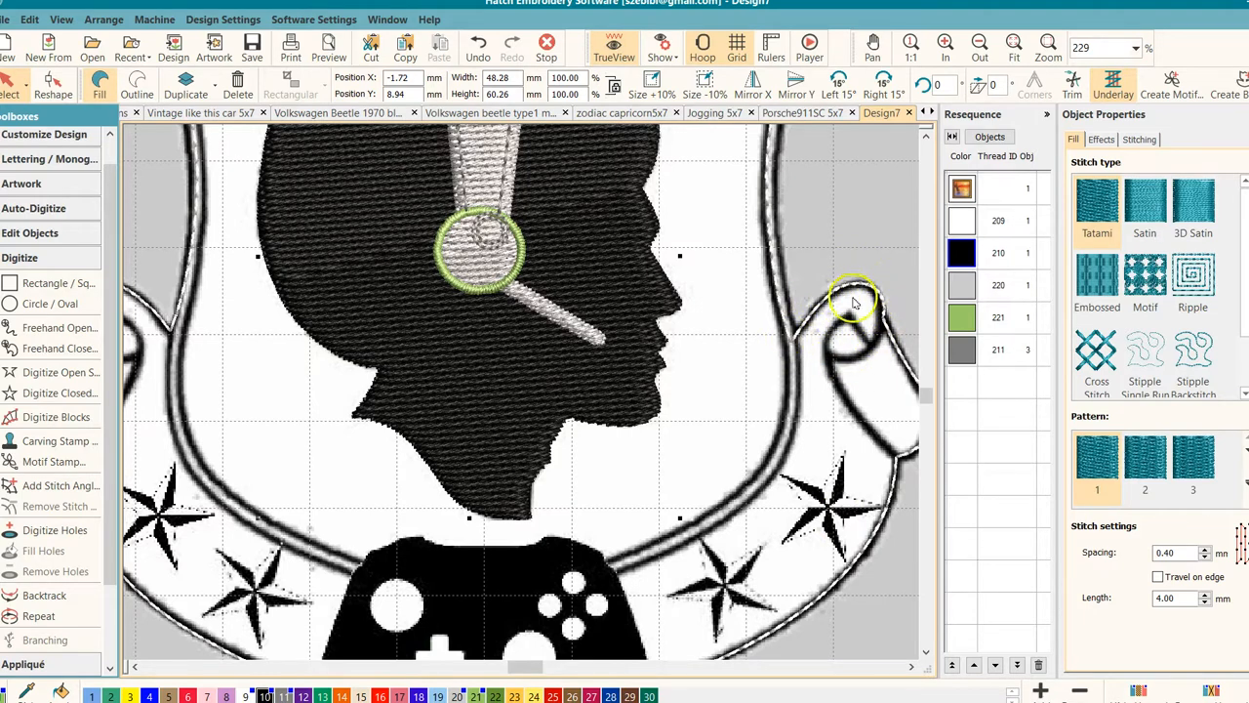
scroll(586, 270, down, 1)
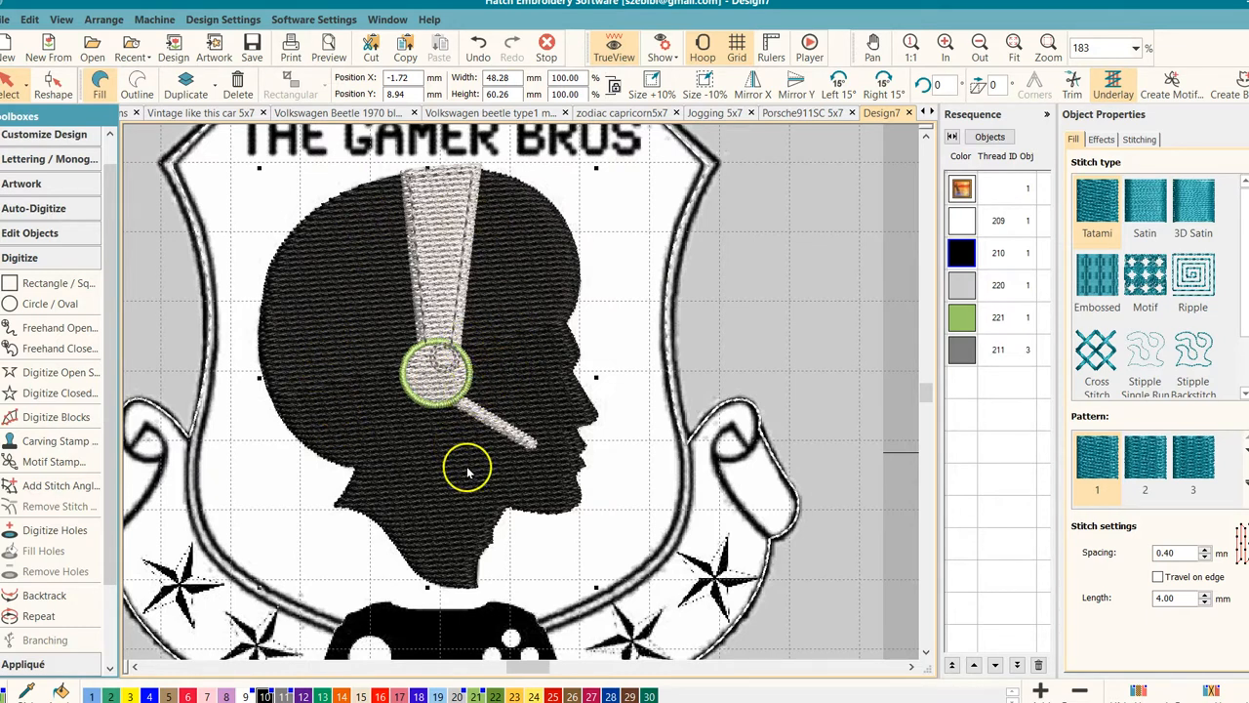
Select the gray headset and set the Remove Overlaps overlap to 1.2 mm in the embroidery settings.
scroll(429, 424, down, 1)
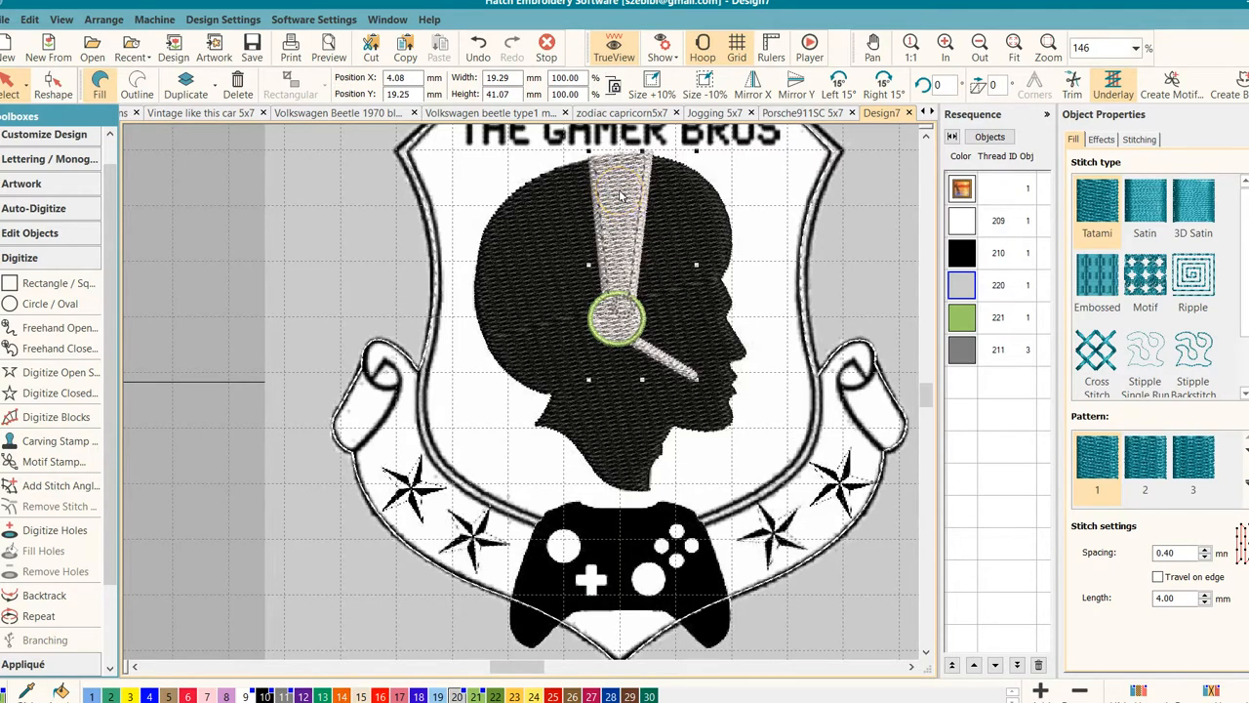
click(47, 234)
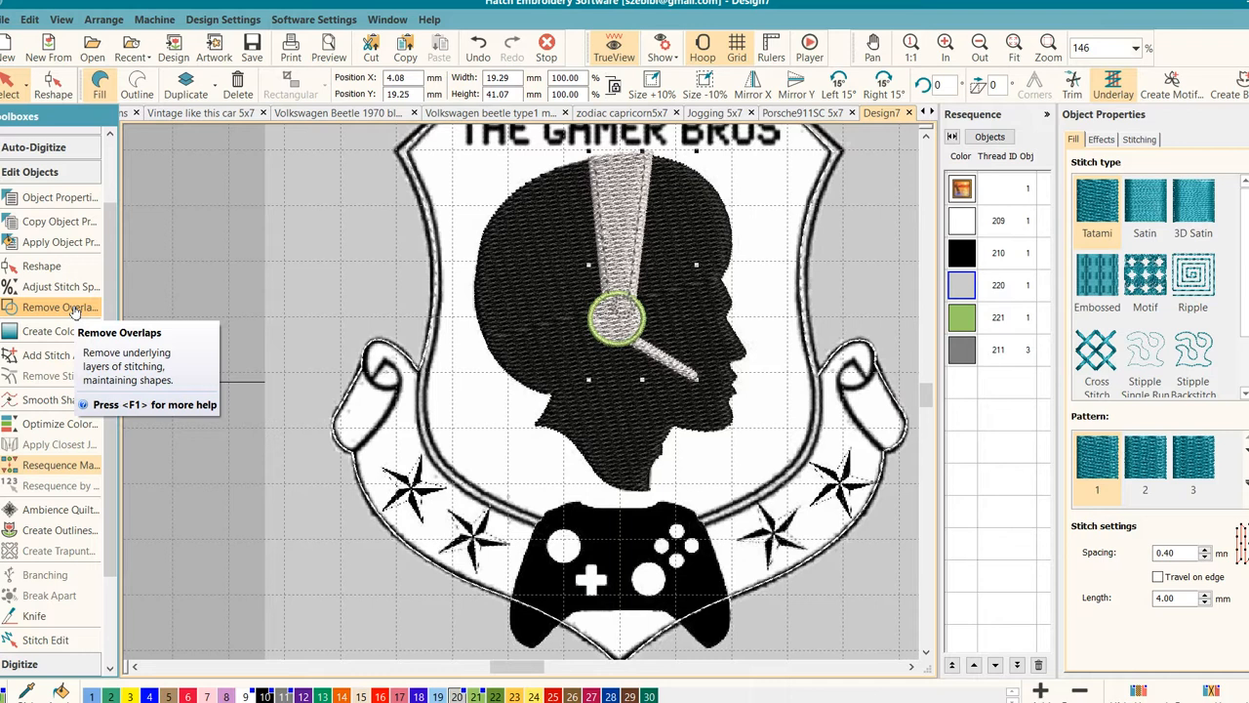
click(314, 23)
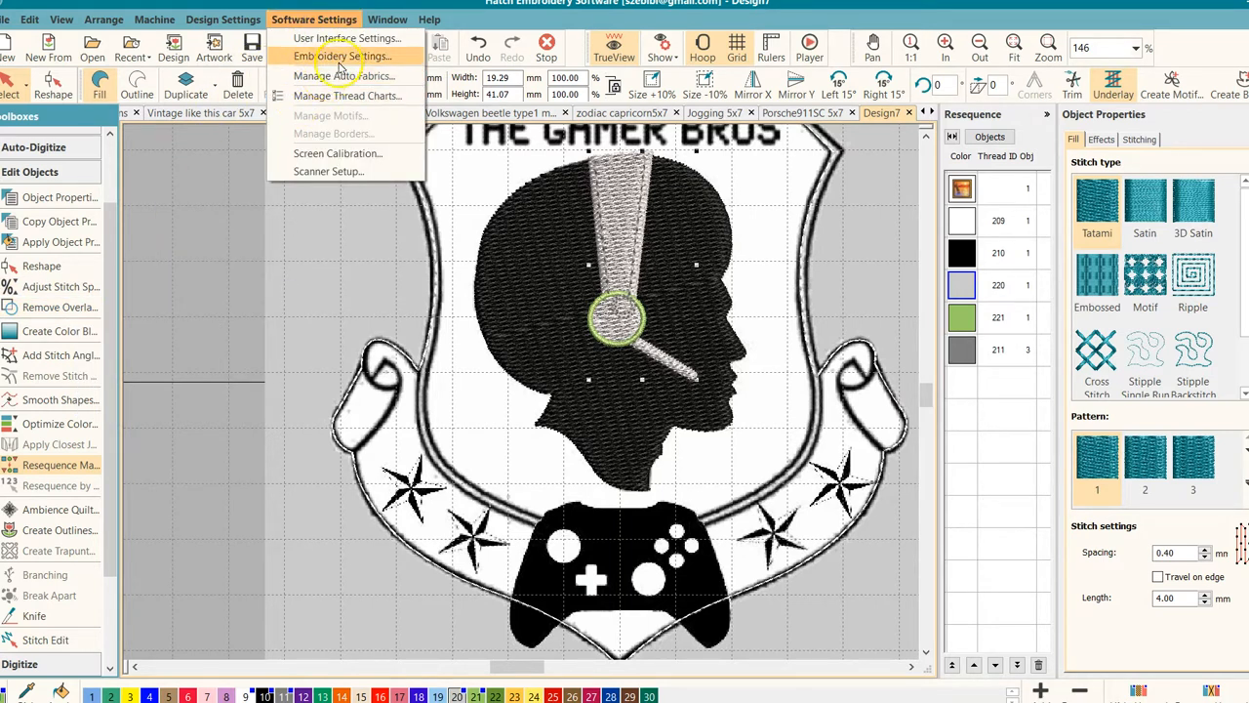
click(341, 56)
double_click(575, 244)
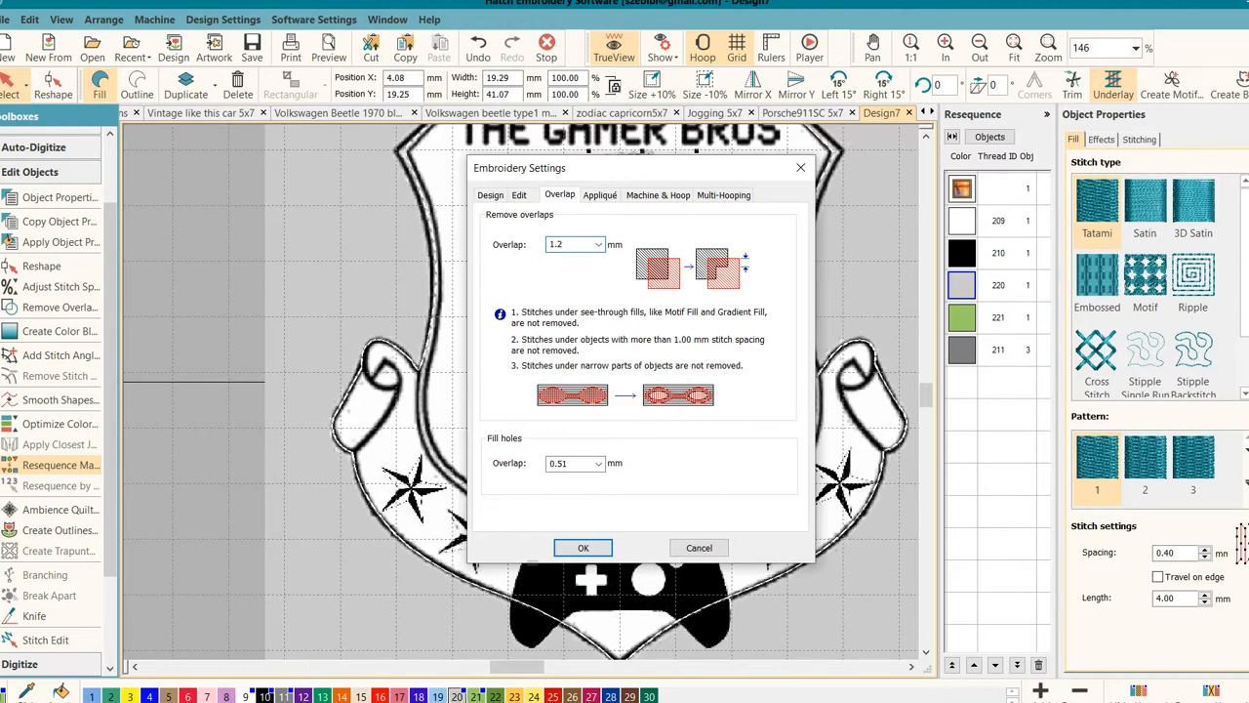
click(582, 548)
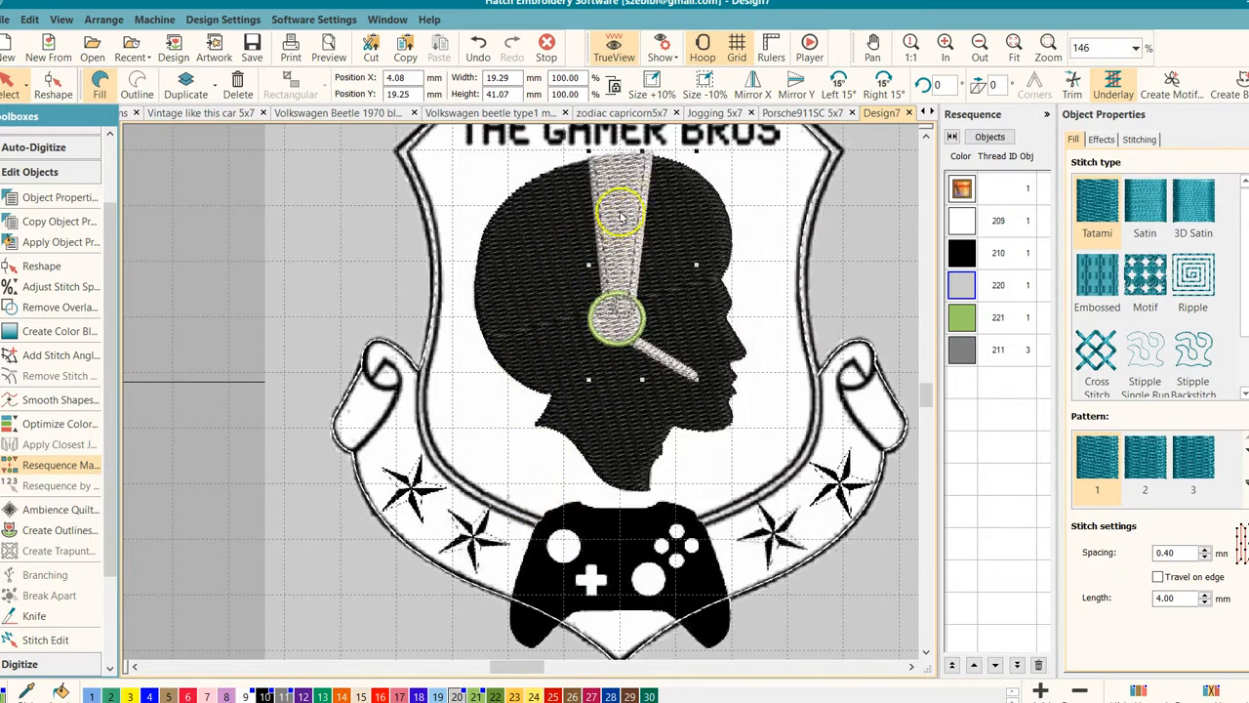
Remove the head's stitches beneath the headset with Remove Overlaps, check the cutout by shifting the headset aside and undo that move.
click(80, 308)
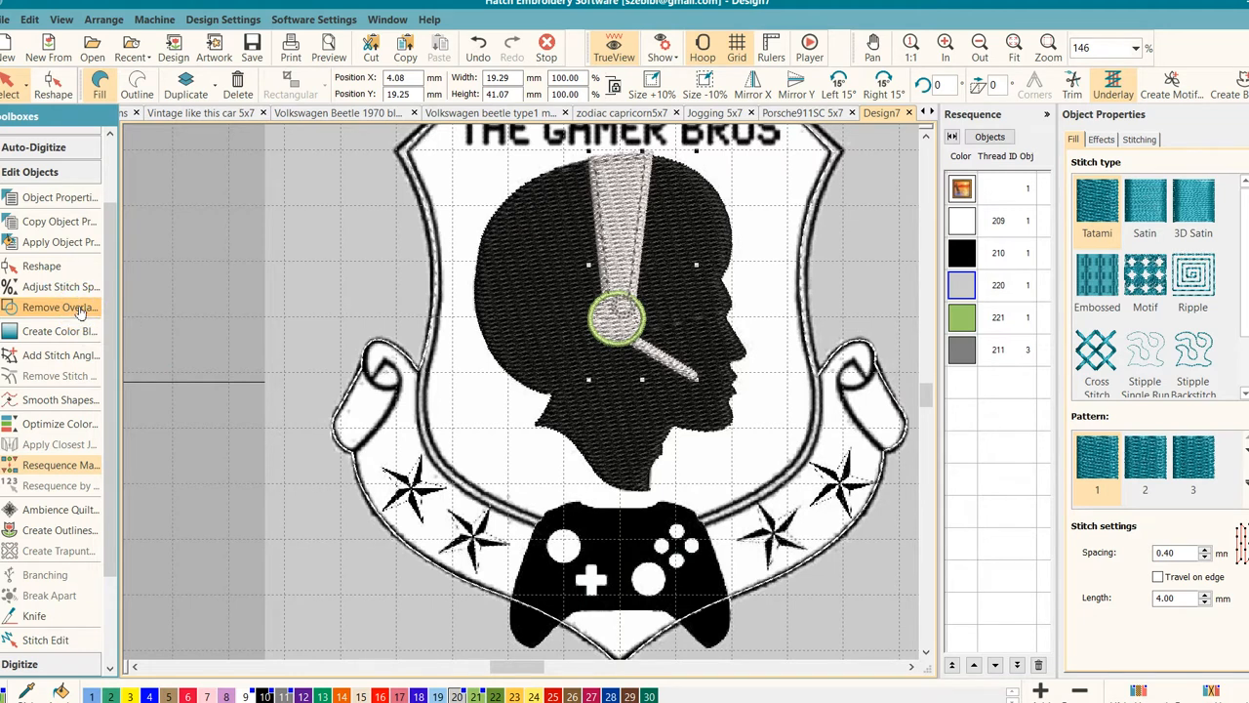
drag(625, 203, 682, 218)
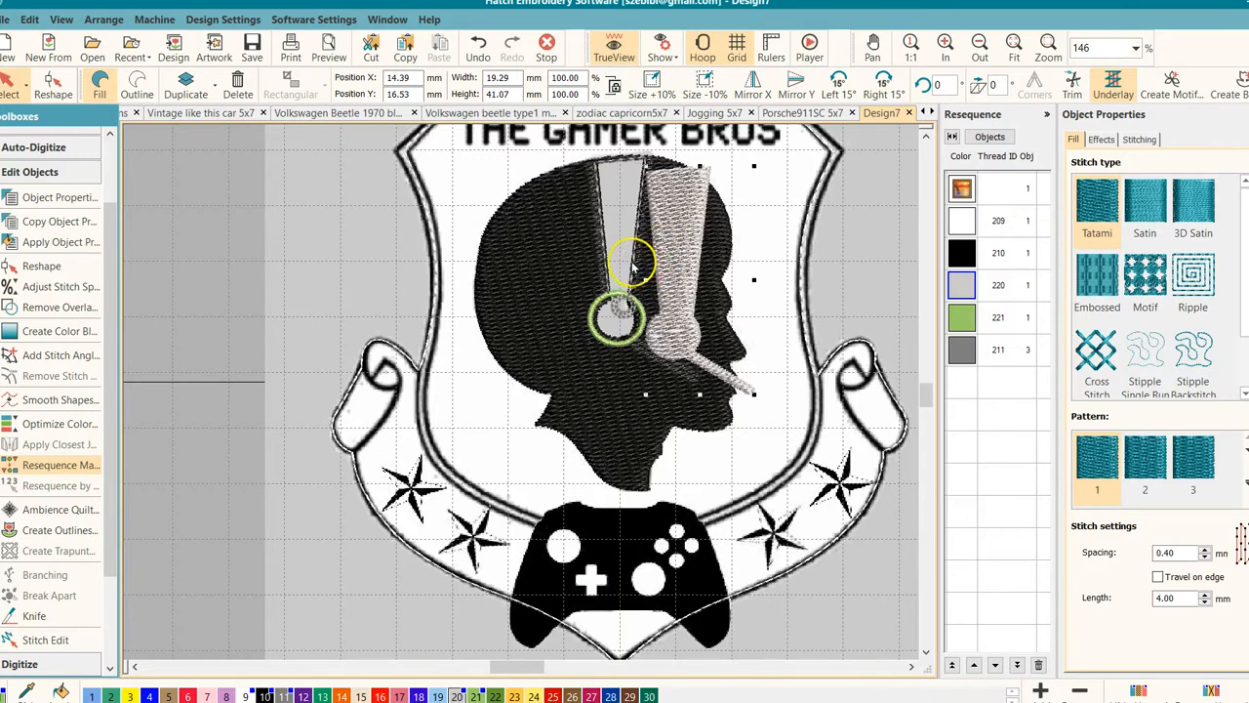
key(ctrl+z)
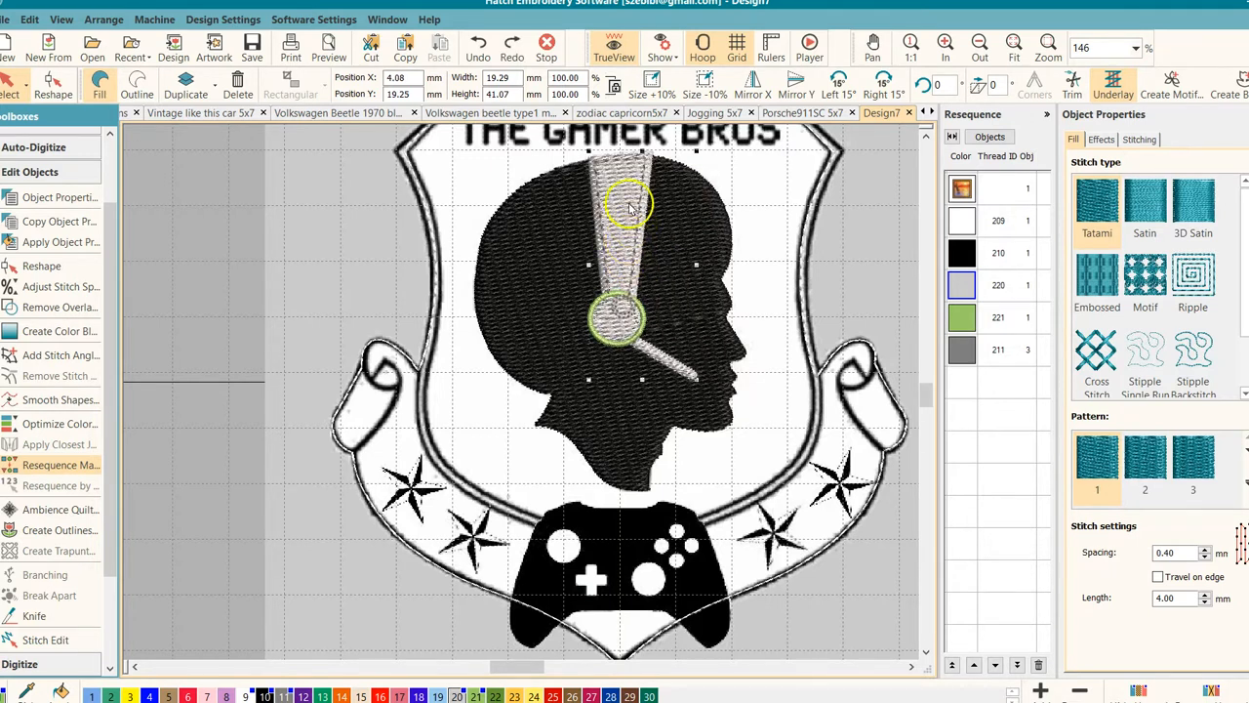